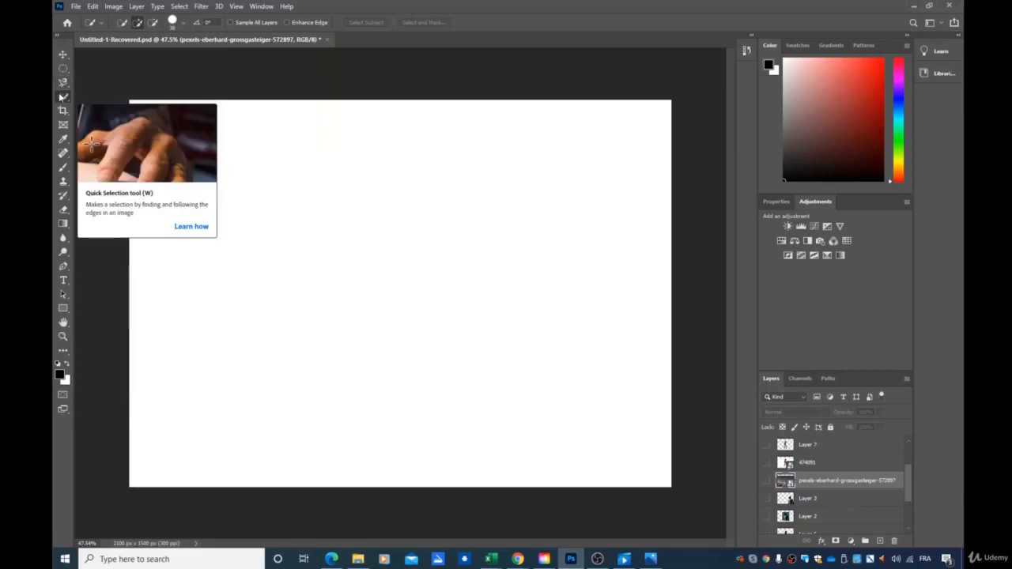
{"action": "right_click", "coordinate": [67, 100]}
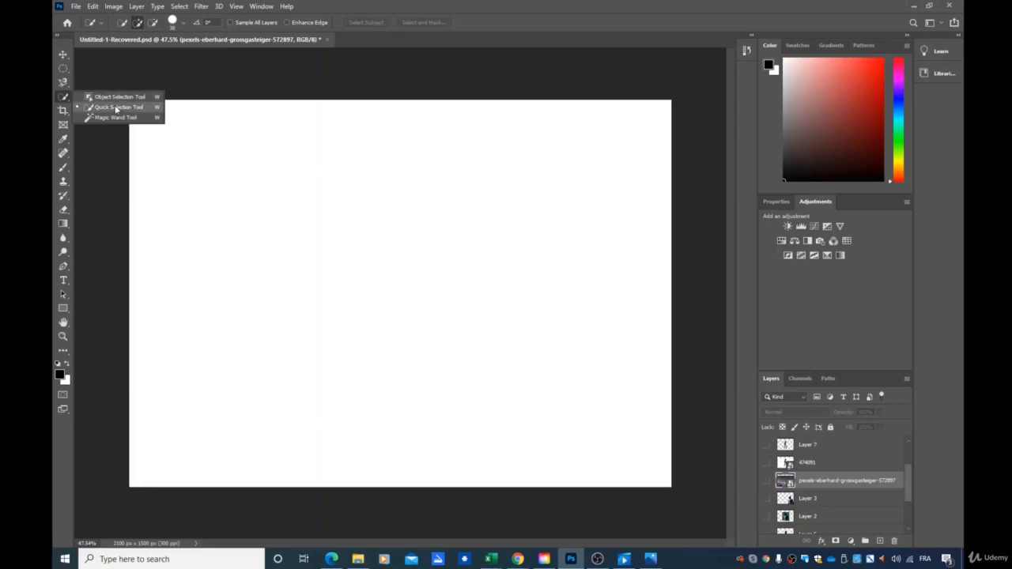
{"action": "left_click", "coordinate": [65, 84]}
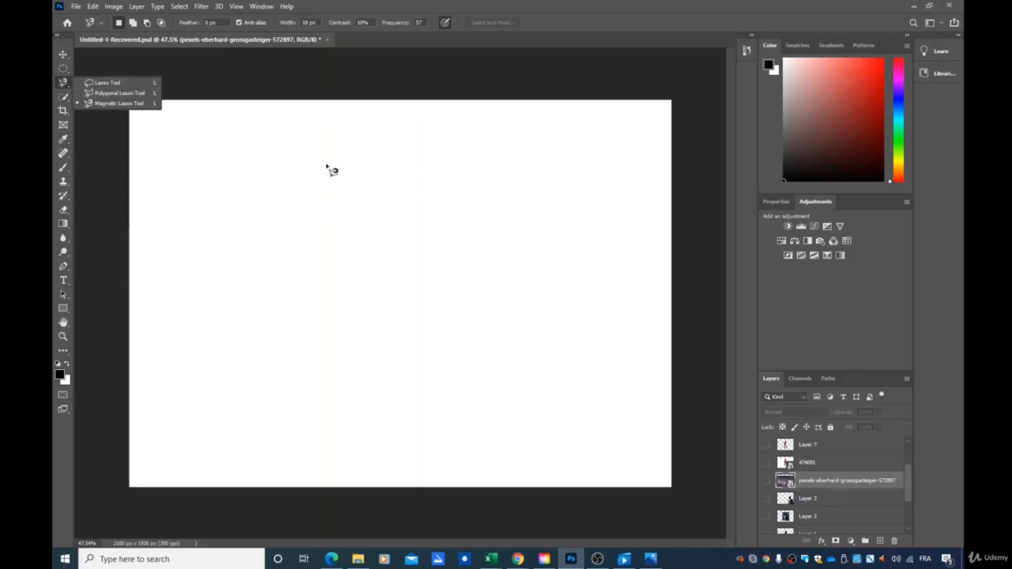
{"action": "left_click", "coordinate": [62, 96]}
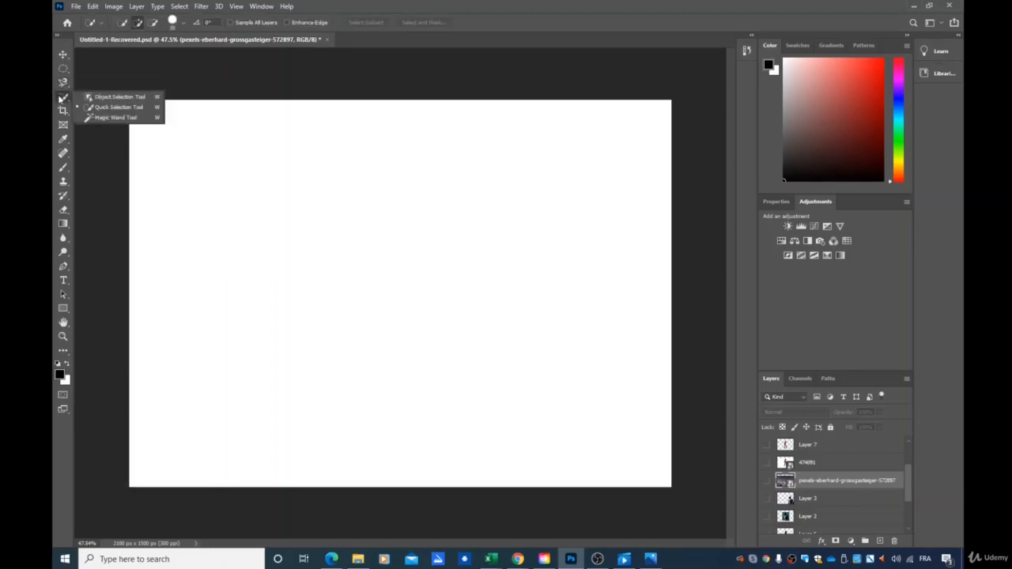
Show the mountain photo layer and move it slightly upward on the canvas with the Move tool
{"action": "left_click", "coordinate": [766, 480]}
{"action": "left_click", "coordinate": [764, 480]}
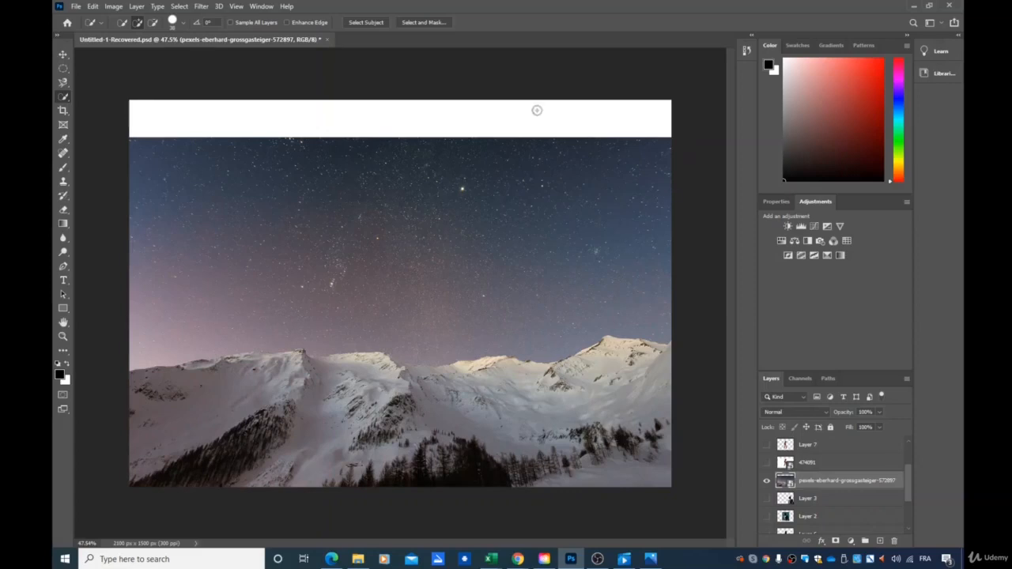
{"action": "left_click", "coordinate": [64, 55]}
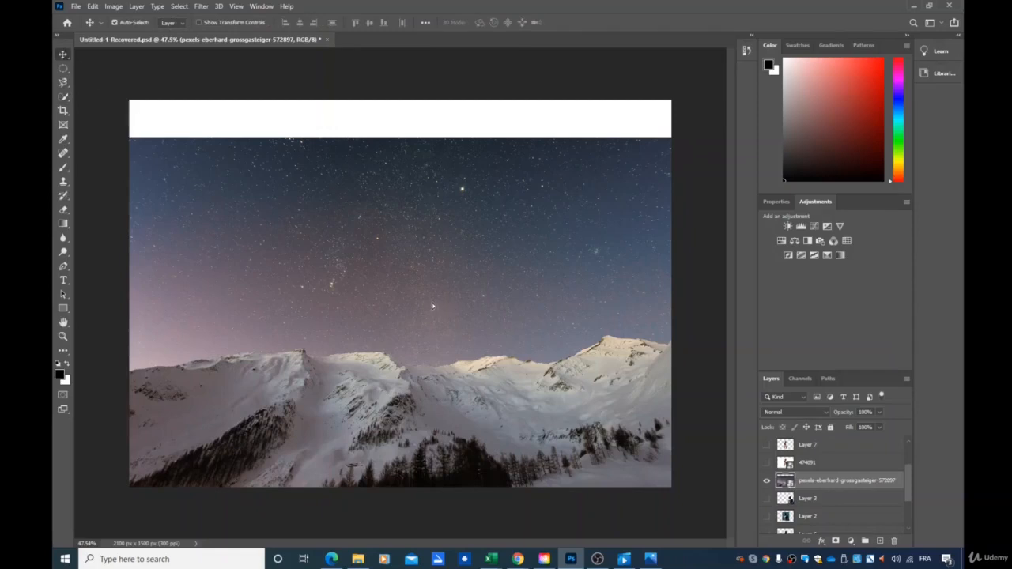
{"action": "left_click_drag", "start_coordinate": [432, 306], "coordinate": [431, 288]}
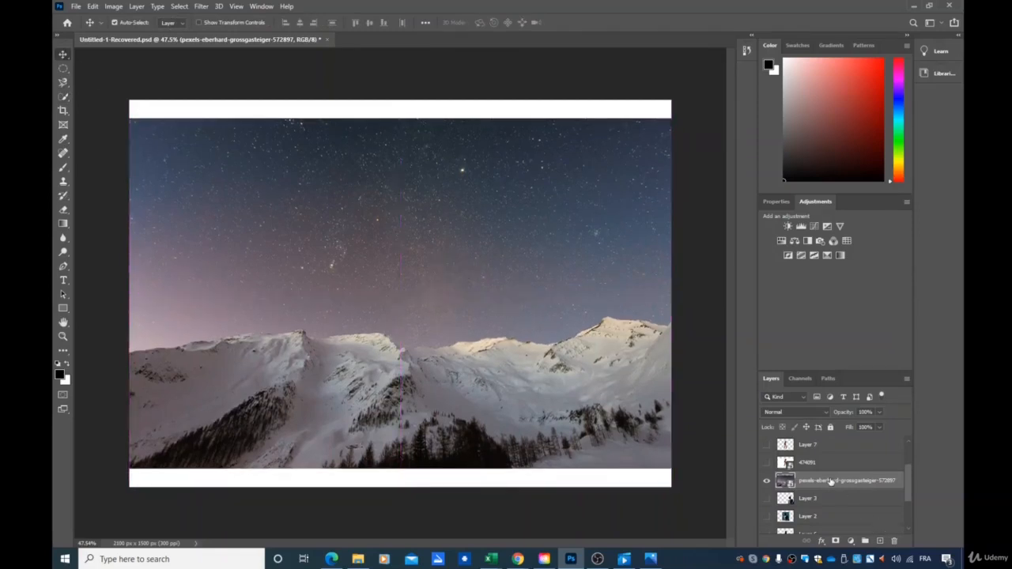
Duplicate the mountain photo layer, keeping the default copy name
{"action": "right_click", "coordinate": [806, 484]}
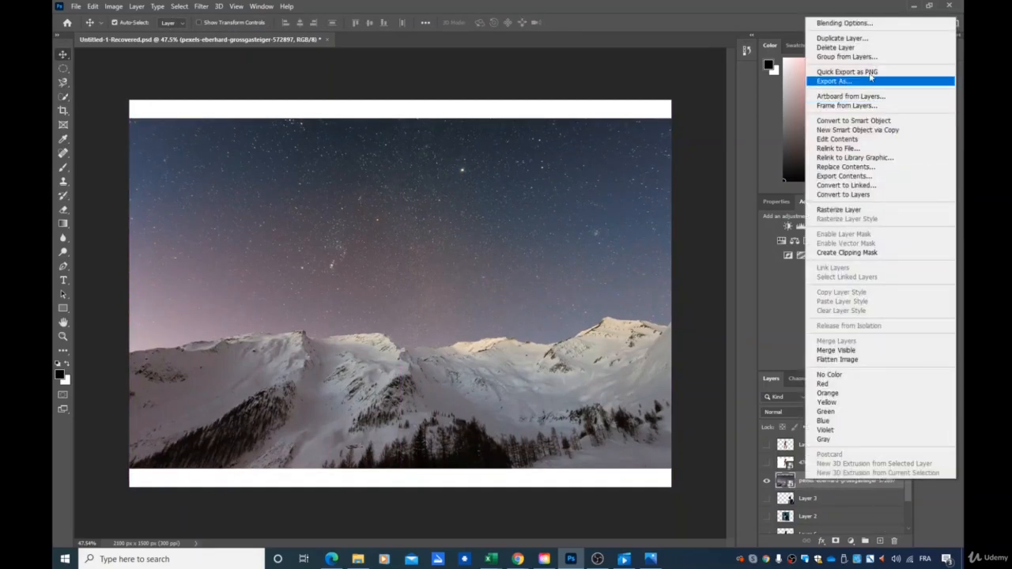
{"action": "left_click", "coordinate": [842, 38]}
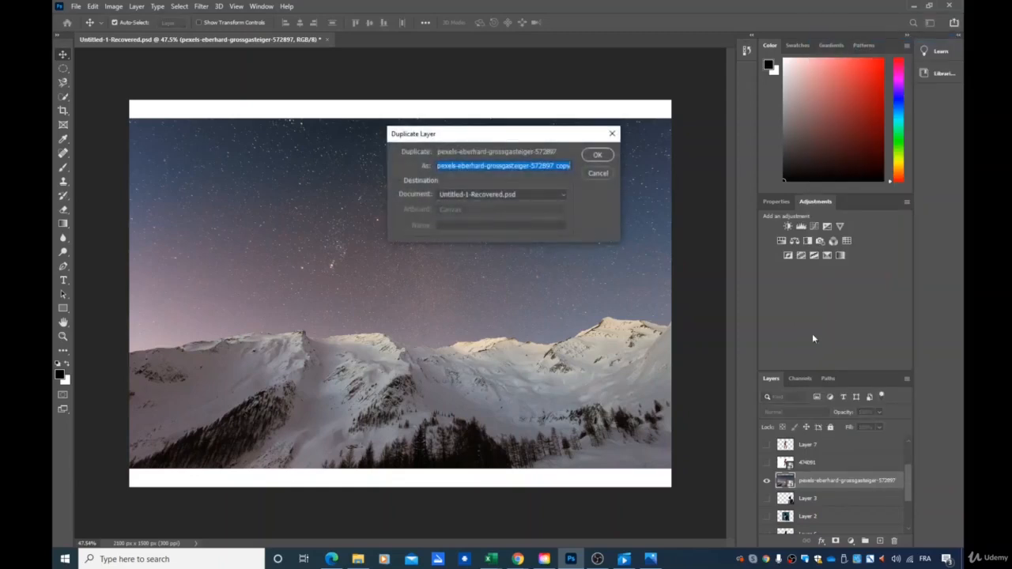
{"action": "left_click", "coordinate": [593, 154]}
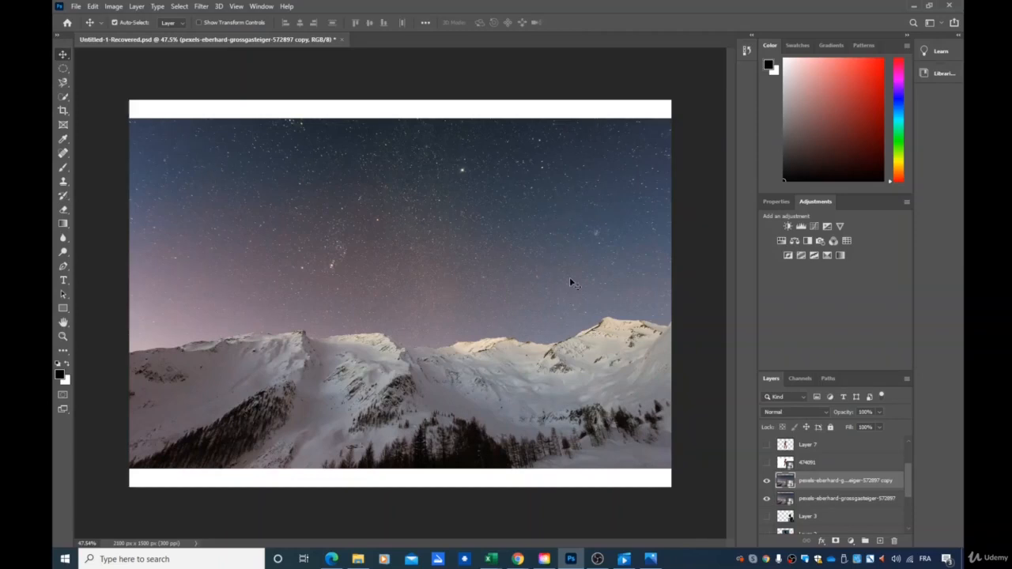
Try selecting the sky and mountain areas of the duplicated photo with the Magic Wand tool
{"action": "left_click", "coordinate": [68, 98]}
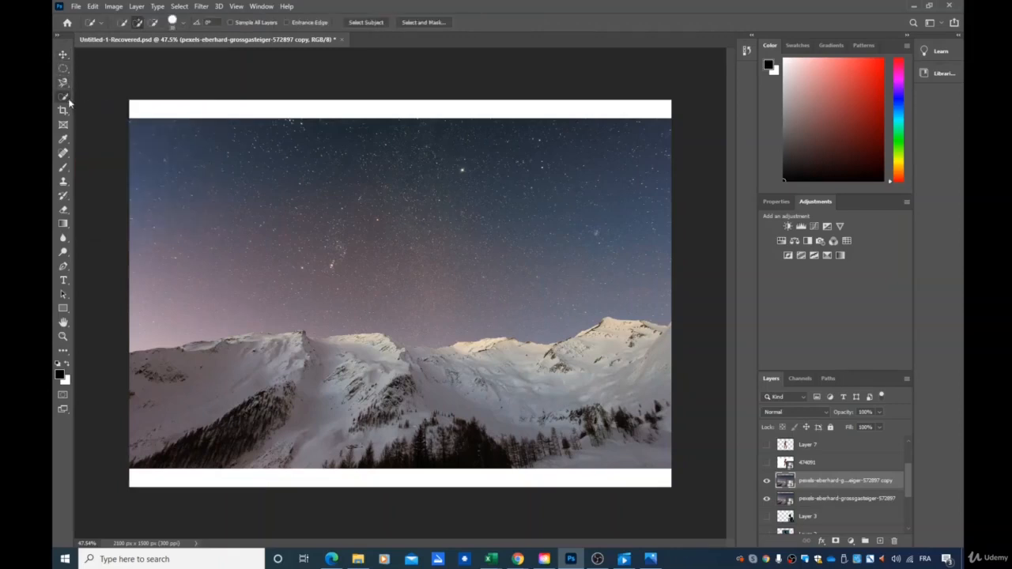
{"action": "right_click", "coordinate": [67, 98]}
{"action": "left_click", "coordinate": [110, 117]}
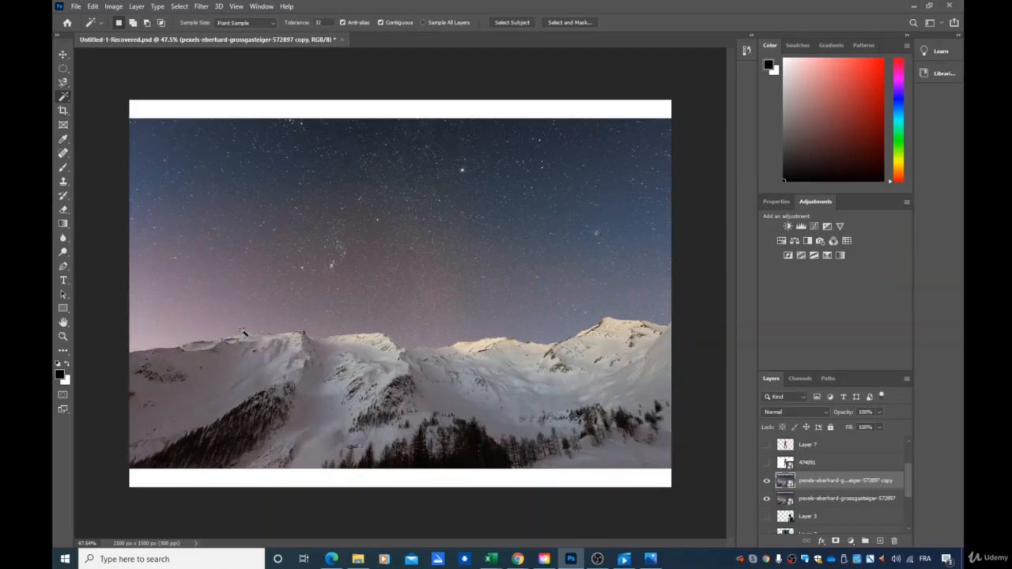
{"action": "left_click", "coordinate": [250, 327]}
{"action": "left_click", "coordinate": [405, 244]}
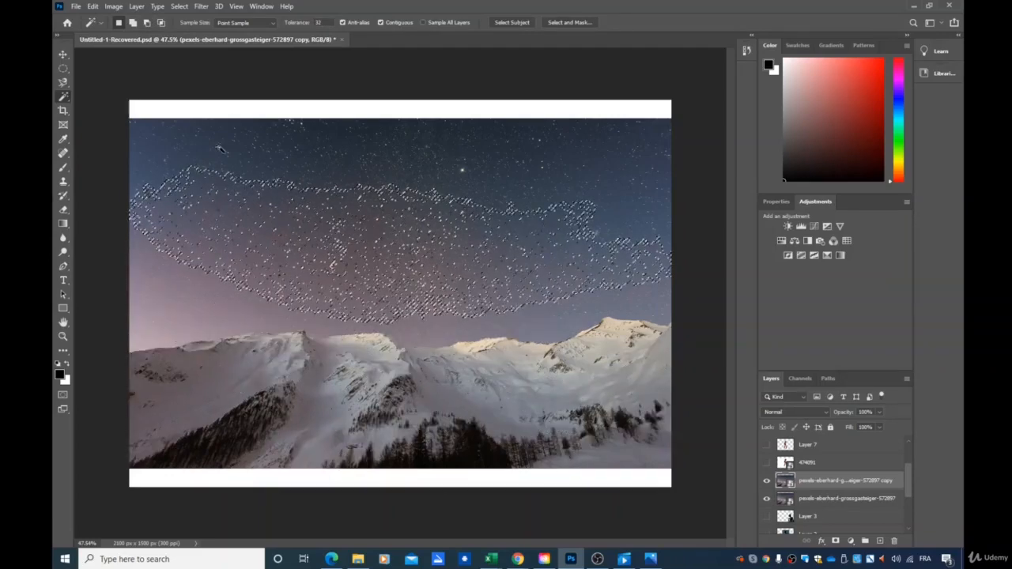
{"action": "left_click", "coordinate": [193, 301]}
{"action": "left_click", "coordinate": [188, 389]}
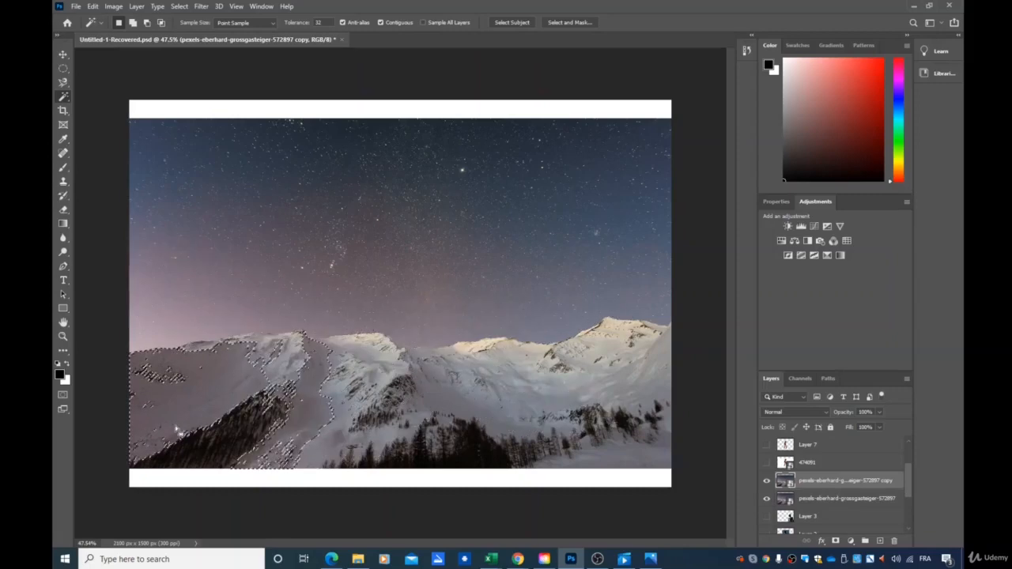
{"action": "left_click", "coordinate": [478, 375]}
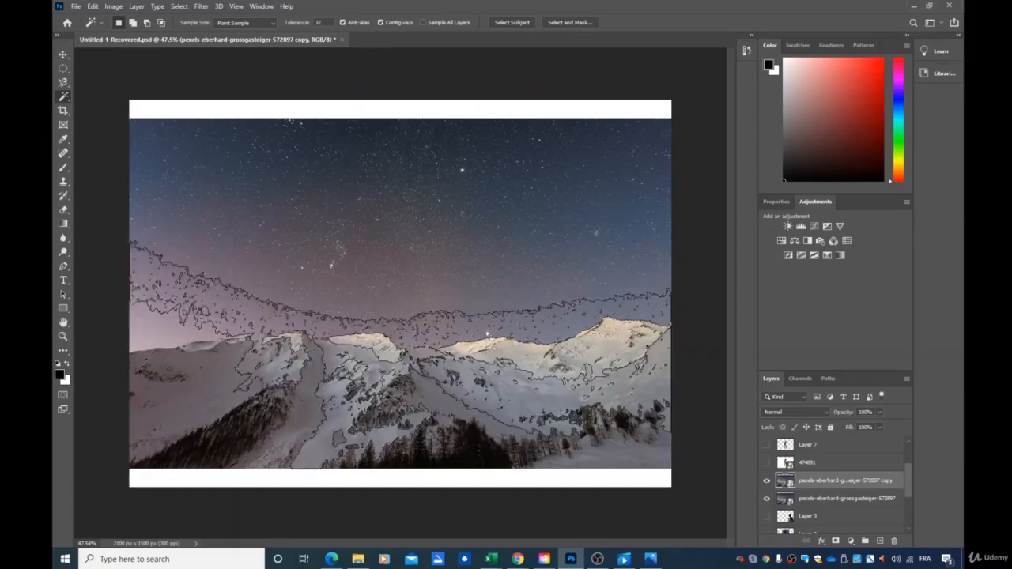
Try selecting the lower mountain part of the photo with the Rectangular Marquee tool, then deselect
{"action": "left_click", "coordinate": [67, 68]}
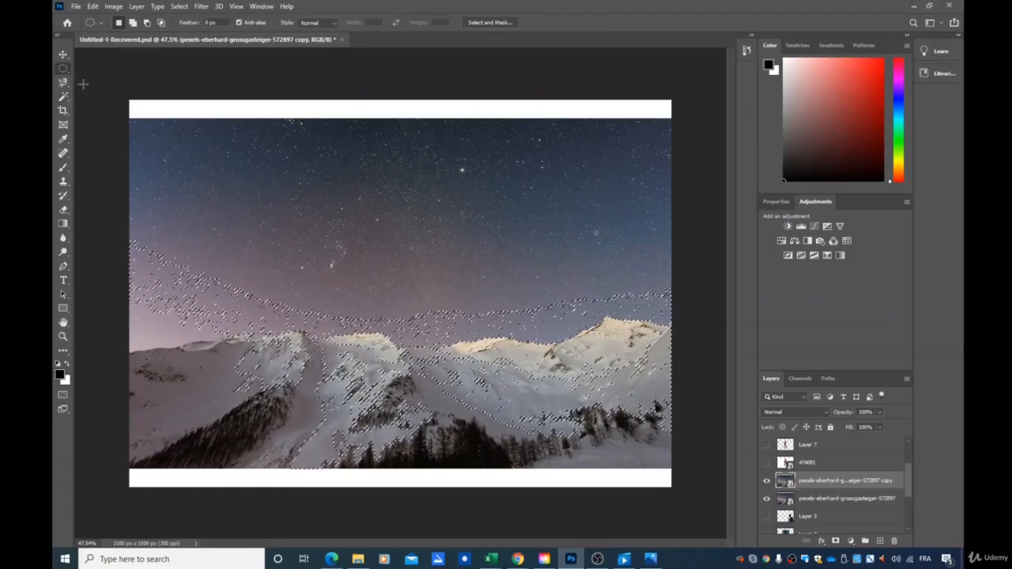
{"action": "right_click", "coordinate": [65, 69]}
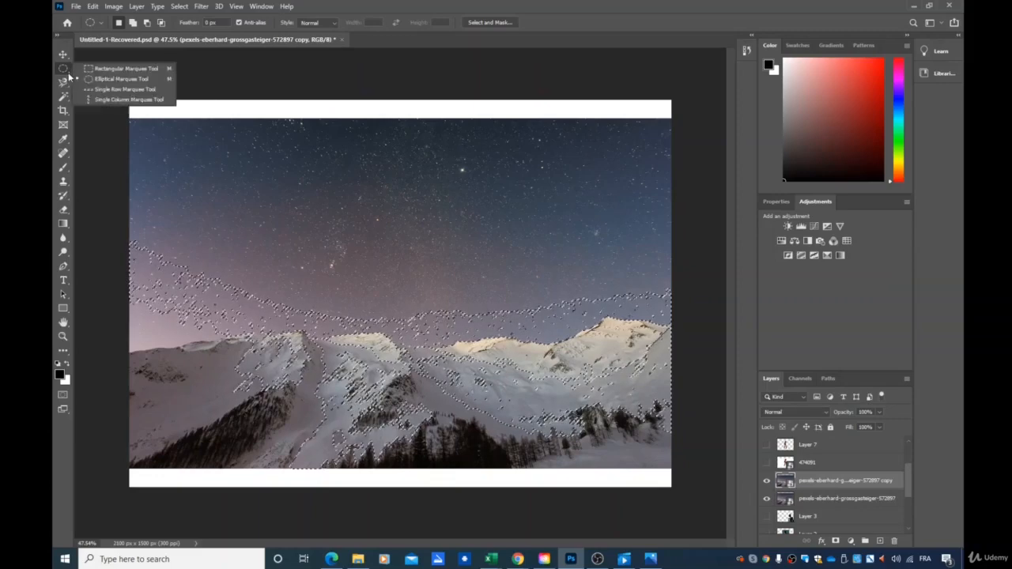
{"action": "left_click", "coordinate": [88, 69]}
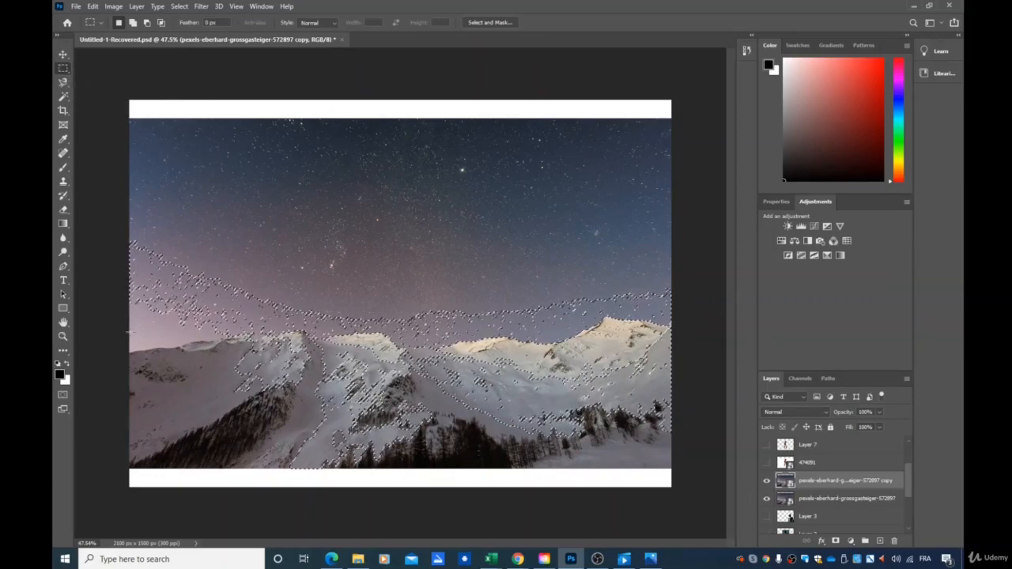
{"action": "left_click_drag", "start_coordinate": [130, 306], "coordinate": [671, 467]}
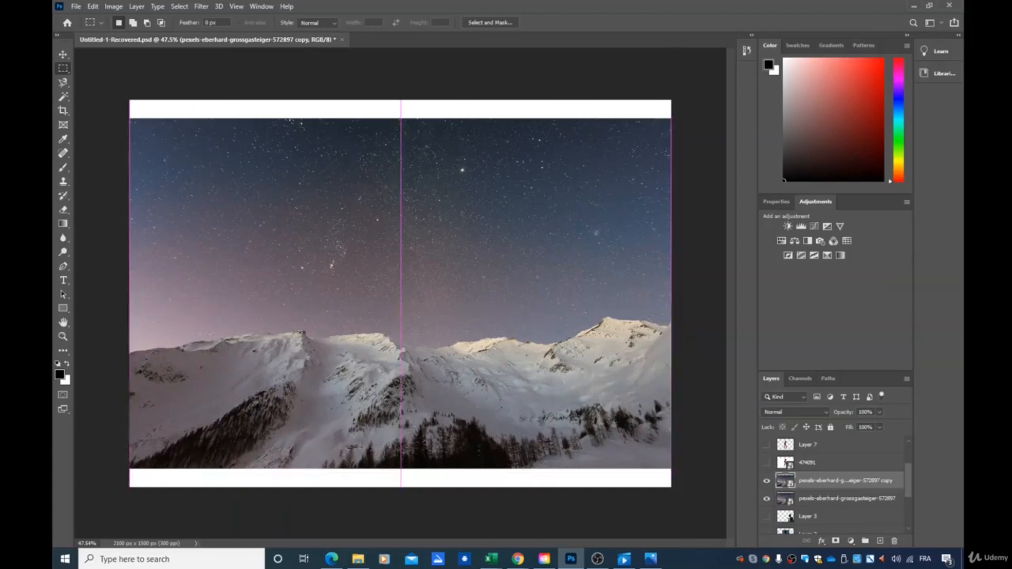
{"action": "left_click_drag", "start_coordinate": [131, 316], "coordinate": [674, 475]}
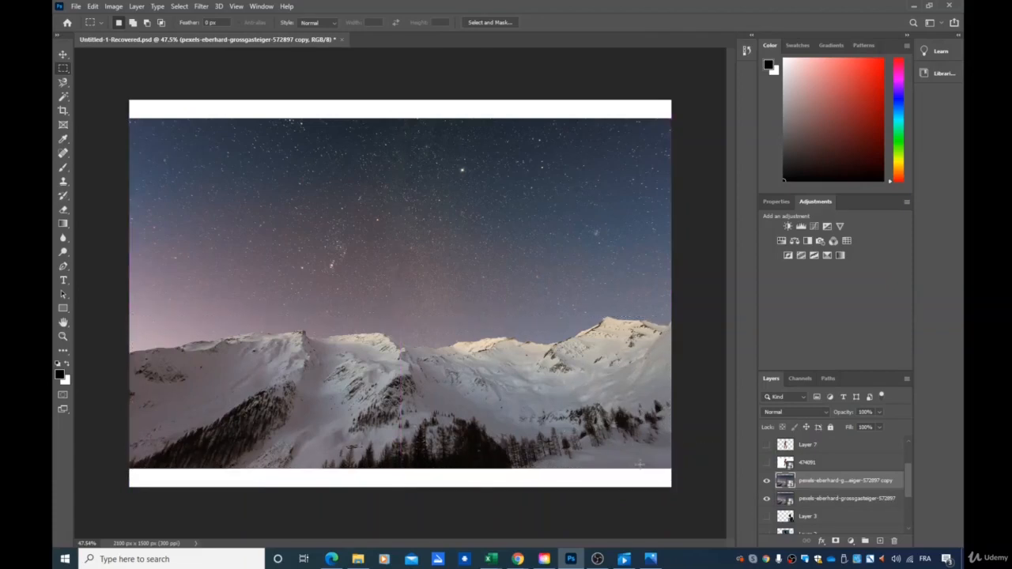
{"action": "left_click_drag", "start_coordinate": [130, 303], "coordinate": [672, 468]}
{"action": "left_click", "coordinate": [490, 260]}
Try outlining the mountain ridge with the freehand Lasso tool
{"action": "right_click", "coordinate": [70, 75]}
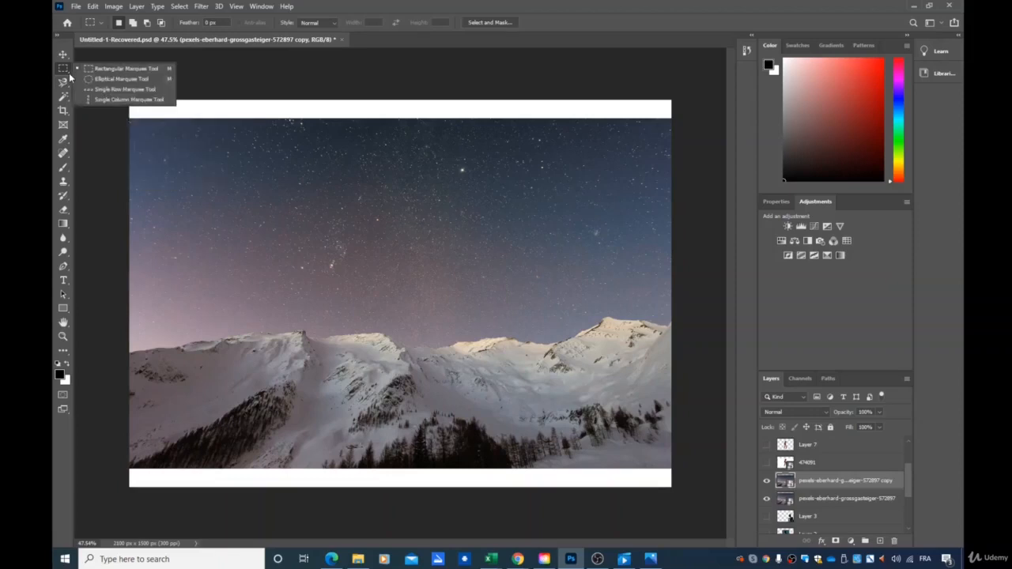
{"action": "left_click", "coordinate": [70, 98]}
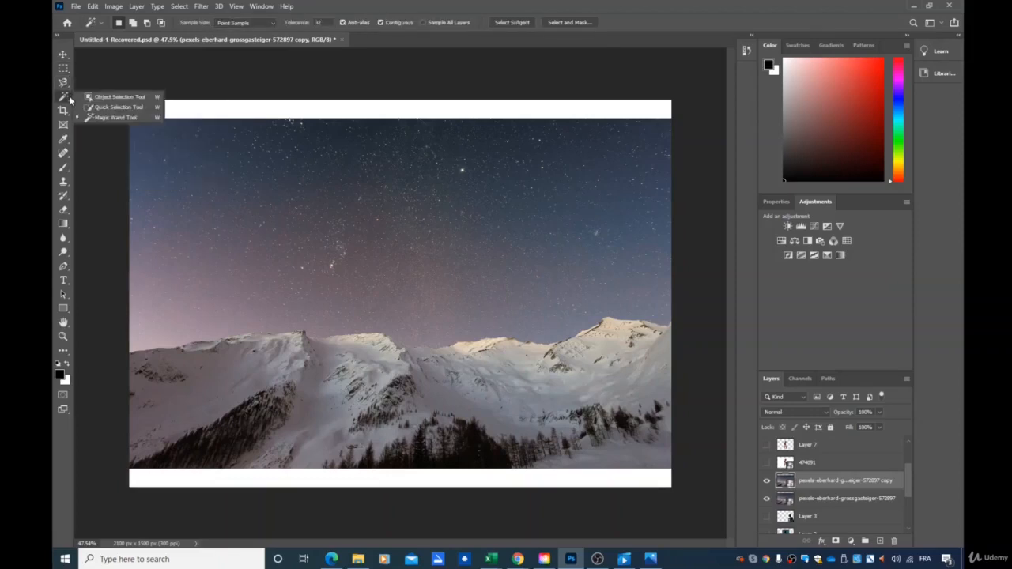
{"action": "left_click", "coordinate": [64, 83]}
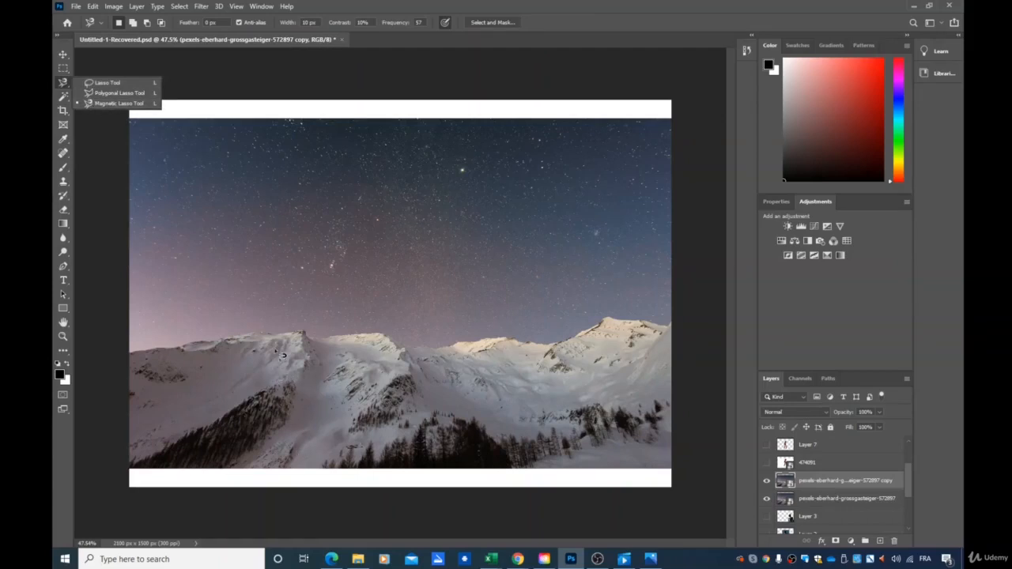
{"action": "left_click", "coordinate": [100, 84]}
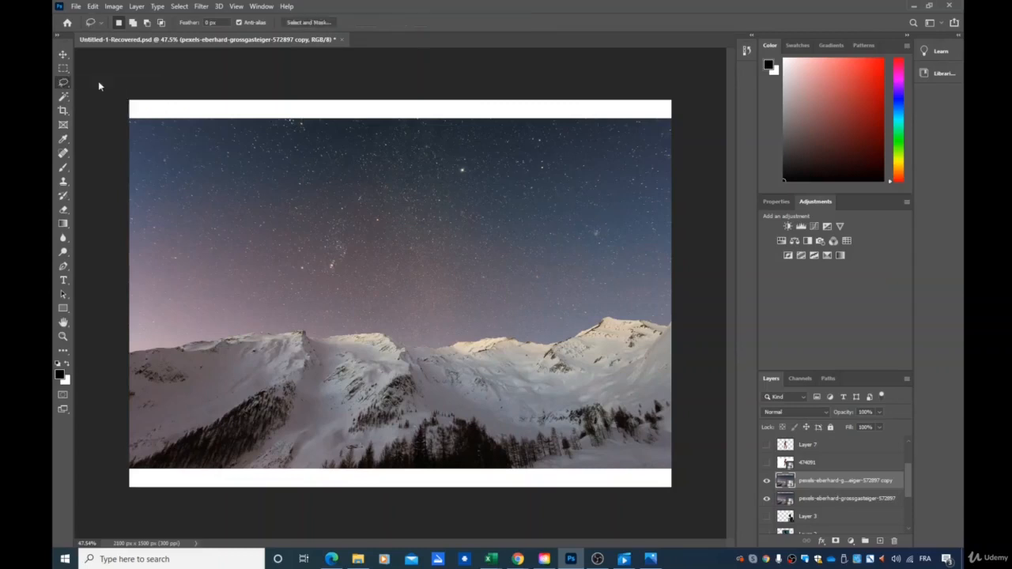
{"action": "mouse_move", "coordinate": [131, 352]}
{"action": "left_mouse_down"}
{"action": "mouse_move", "coordinate": [303, 330]}
{"action": "mouse_move", "coordinate": [419, 342]}
{"action": "left_mouse_up"}
{"action": "left_click", "coordinate": [472, 319]}
{"action": "scroll", "coordinate": [231, 433], "scroll_direction": "up", "scroll_amount": 1}
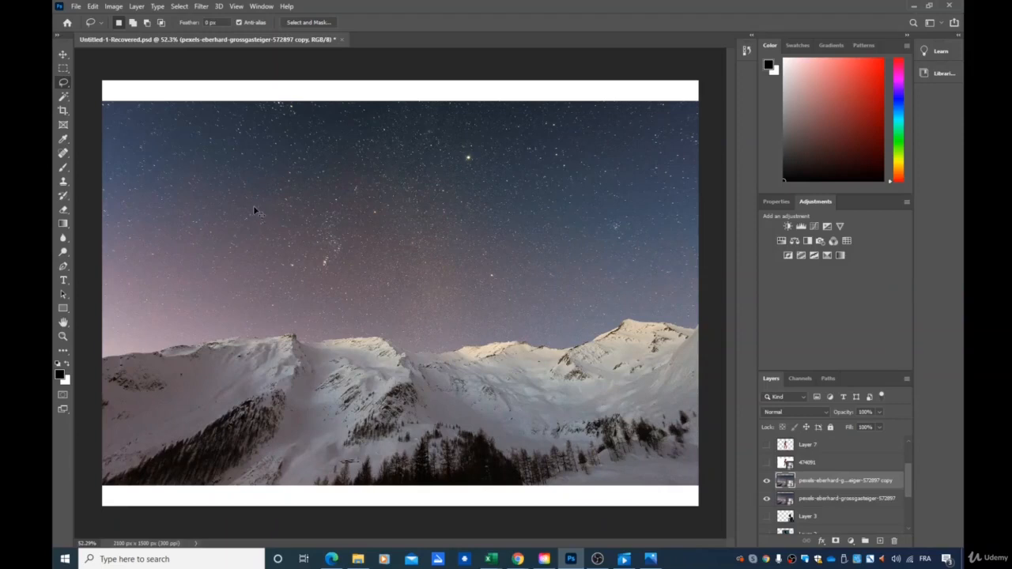
Scale the duplicated photo layer slightly from its top-left corner with Free Transform and apply it
{"action": "key", "text": "ctrl+t"}
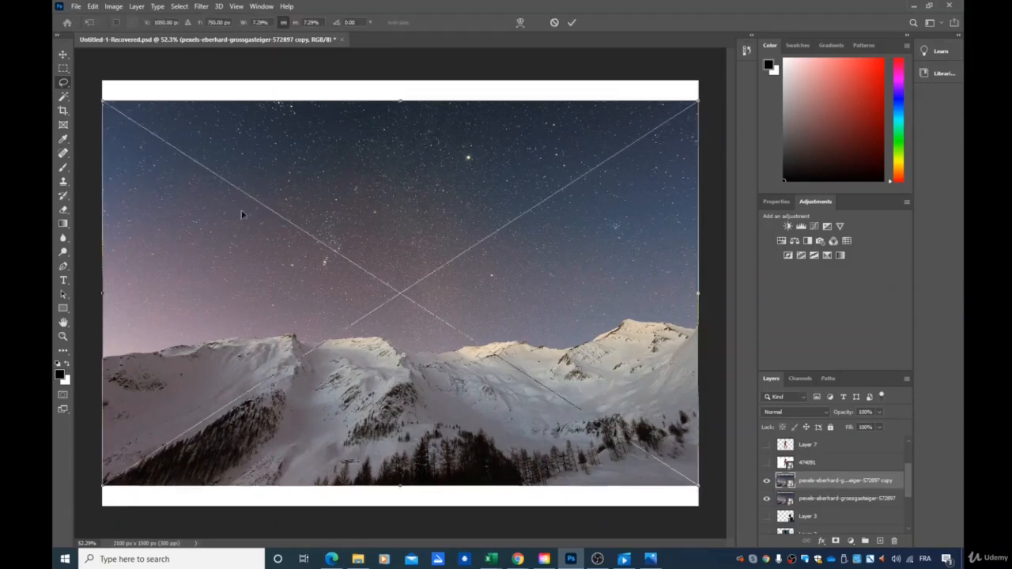
{"action": "left_click_drag", "start_coordinate": [102, 100], "coordinate": [105, 100]}
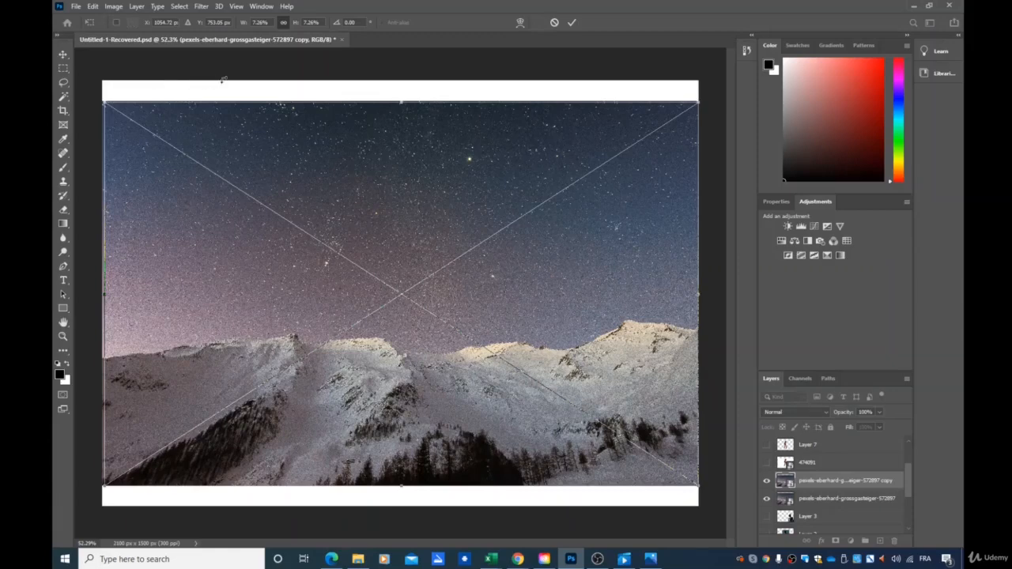
{"action": "key", "text": "Return"}
Select the snowy mountains with the Magnetic Lasso tool along the ridge and image edges, then copy them to a new layer
{"action": "left_click", "coordinate": [64, 84]}
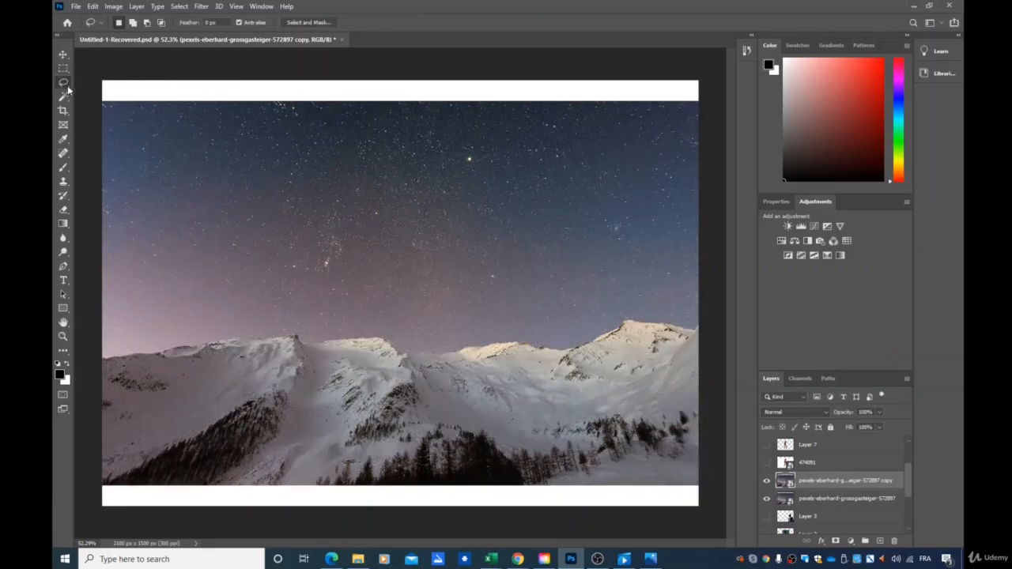
{"action": "right_click", "coordinate": [67, 85]}
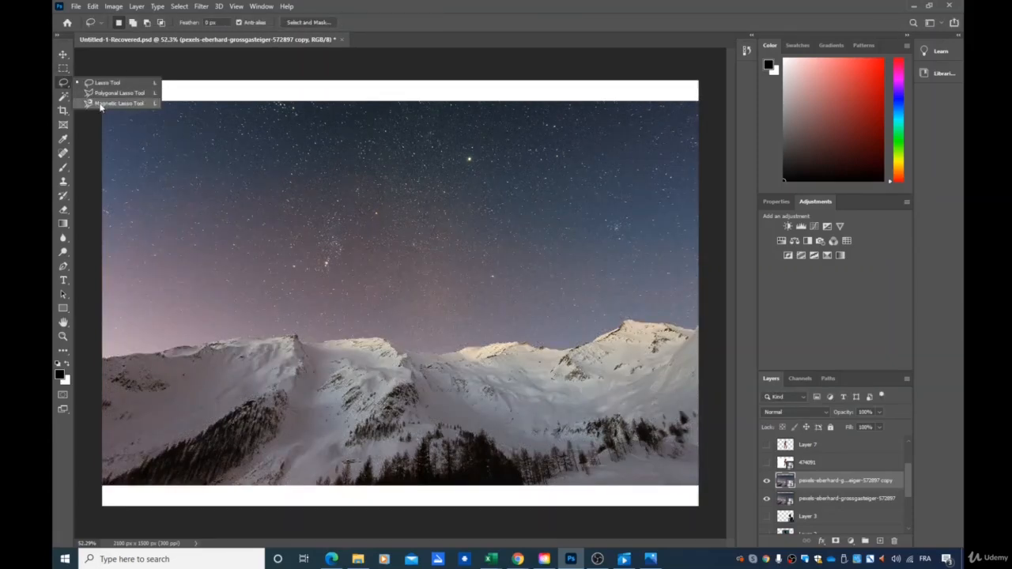
{"action": "left_click", "coordinate": [100, 104]}
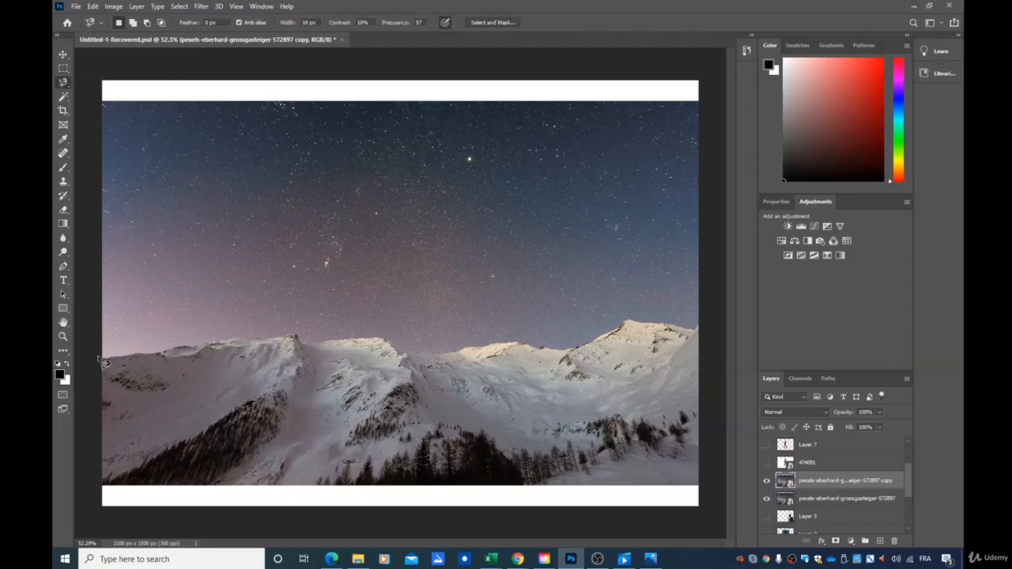
{"action": "scroll", "coordinate": [113, 364], "scroll_direction": "up", "scroll_amount": 2}
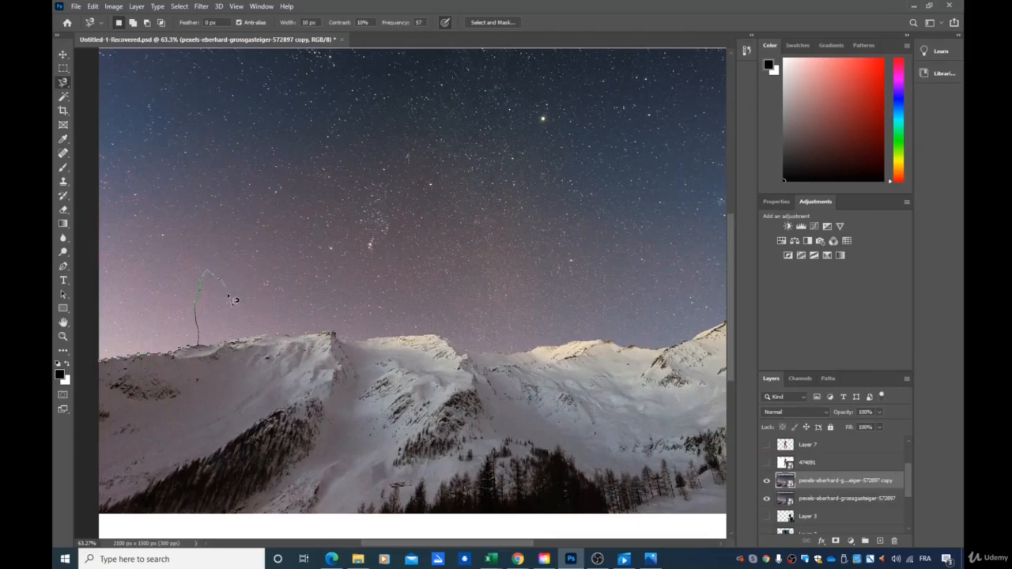
{"action": "key", "text": "Escape"}
{"action": "scroll", "coordinate": [396, 338], "scroll_direction": "down", "scroll_amount": 2}
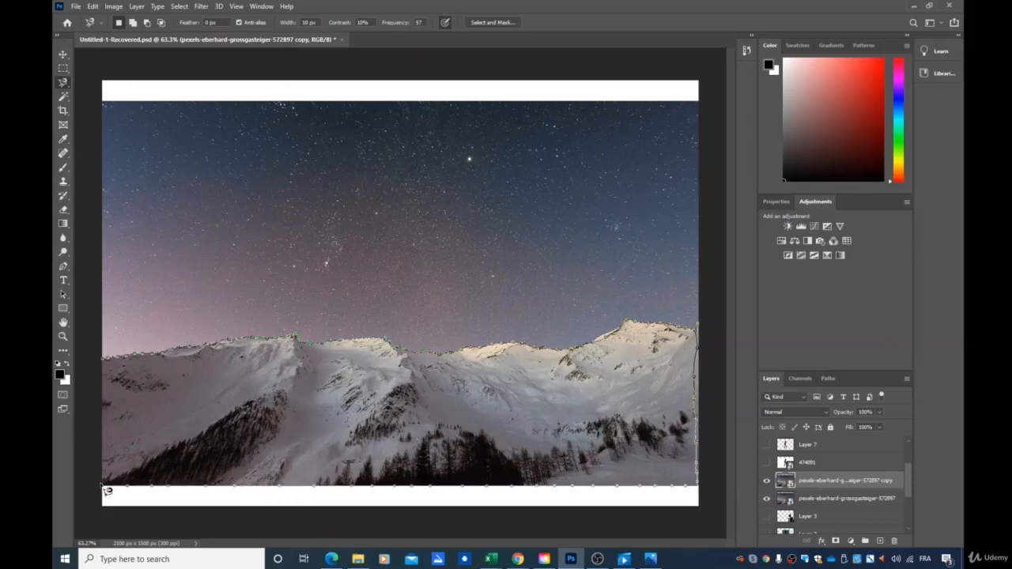
{"action": "left_click", "coordinate": [109, 365]}
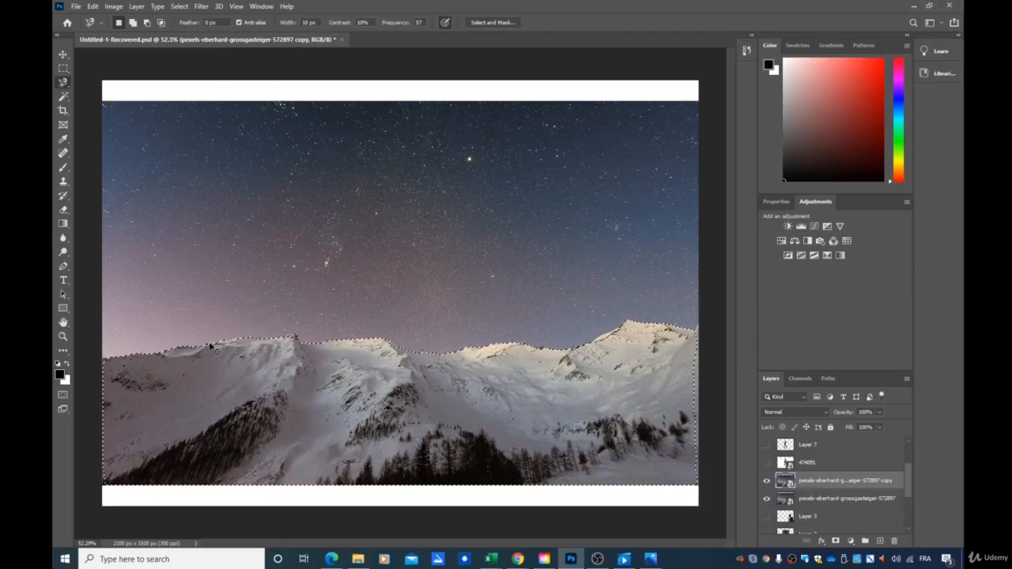
{"action": "key", "text": "ctrl+j"}
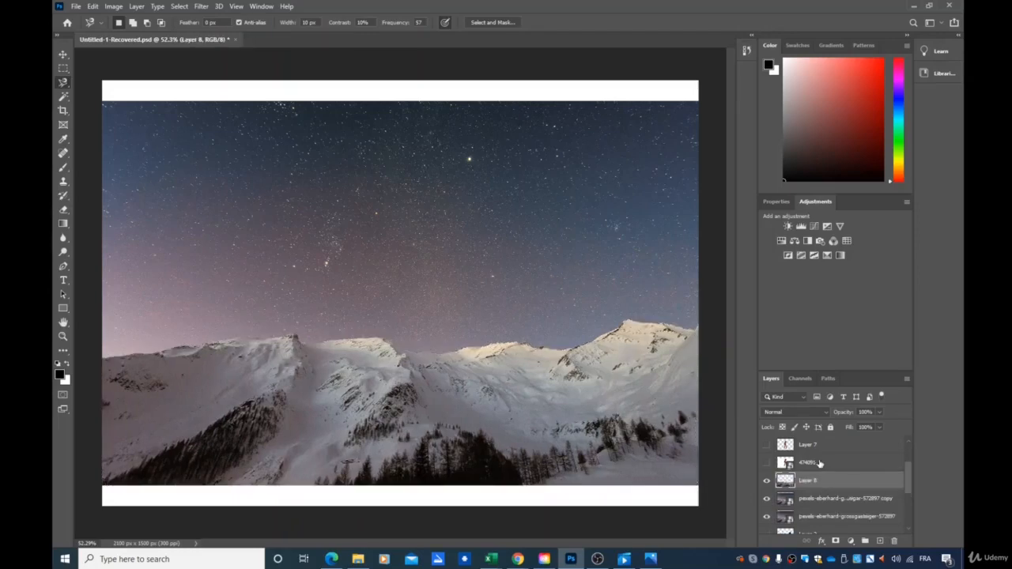
Hide both mountain photo layers below the new layer and show Layer 7 with the Iron Man figure
{"action": "left_click", "coordinate": [767, 518]}
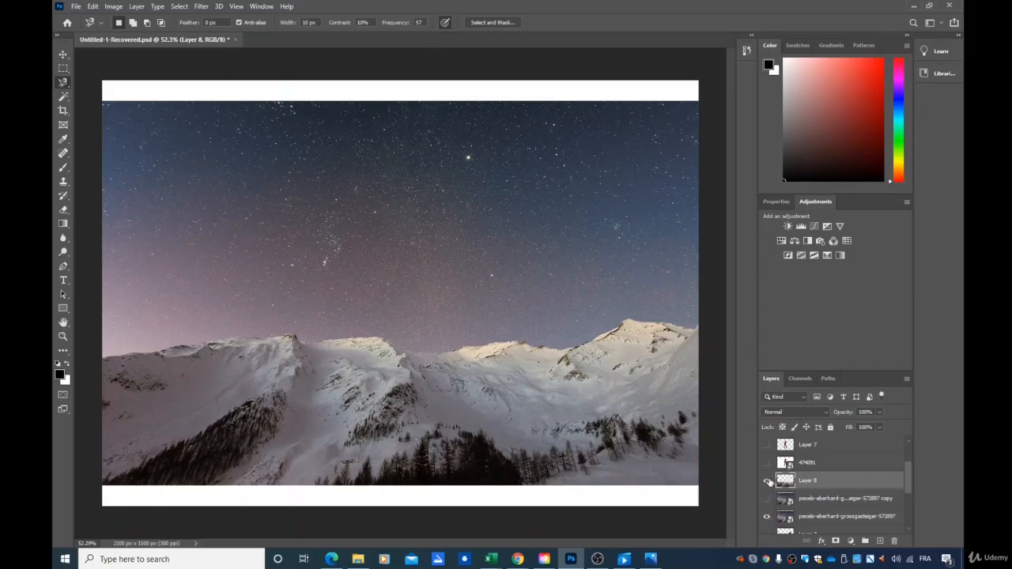
{"action": "left_click", "coordinate": [769, 519]}
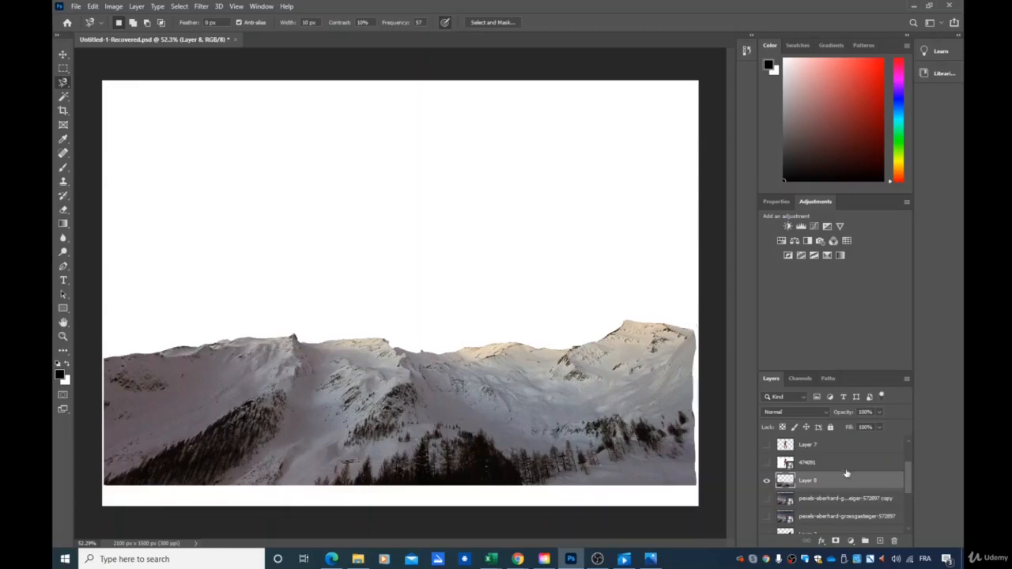
{"action": "left_click", "coordinate": [767, 445]}
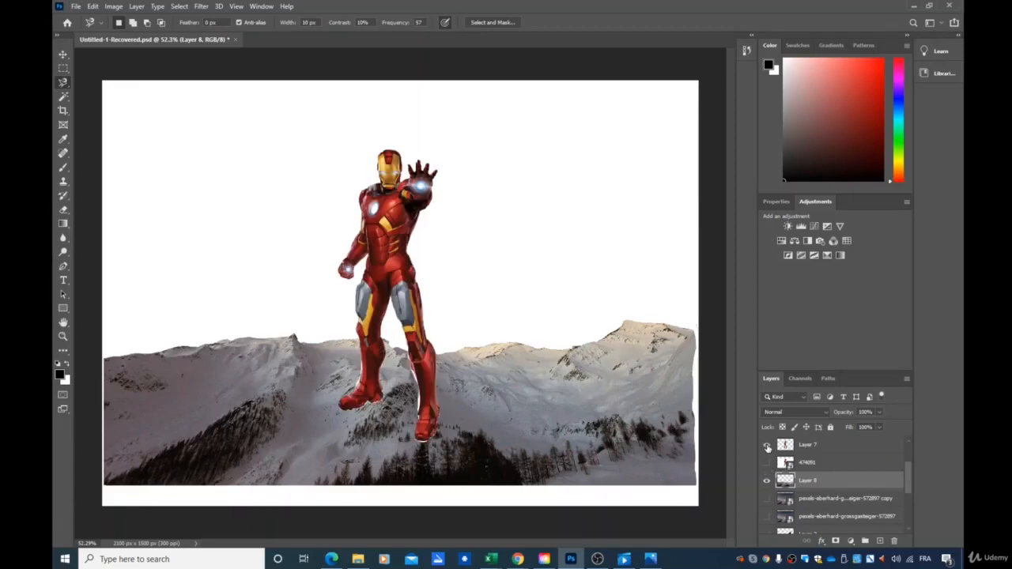
Move the Iron Man figure lower and place the mountain layer above it so he stands behind the ridge
{"action": "left_click", "coordinate": [63, 54]}
{"action": "left_click_drag", "start_coordinate": [399, 261], "coordinate": [401, 306]}
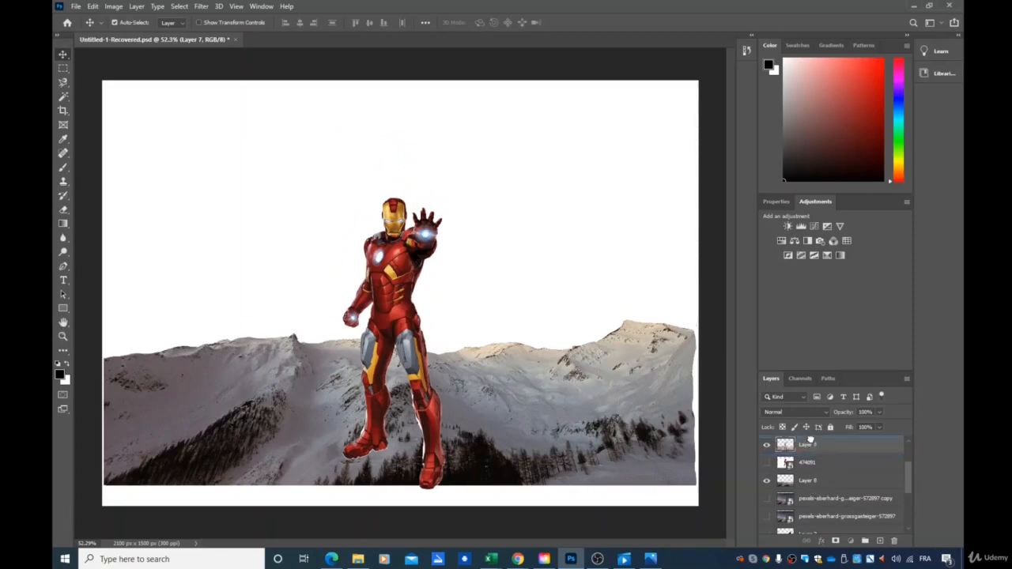
{"action": "left_click_drag", "start_coordinate": [810, 440], "coordinate": [810, 441]}
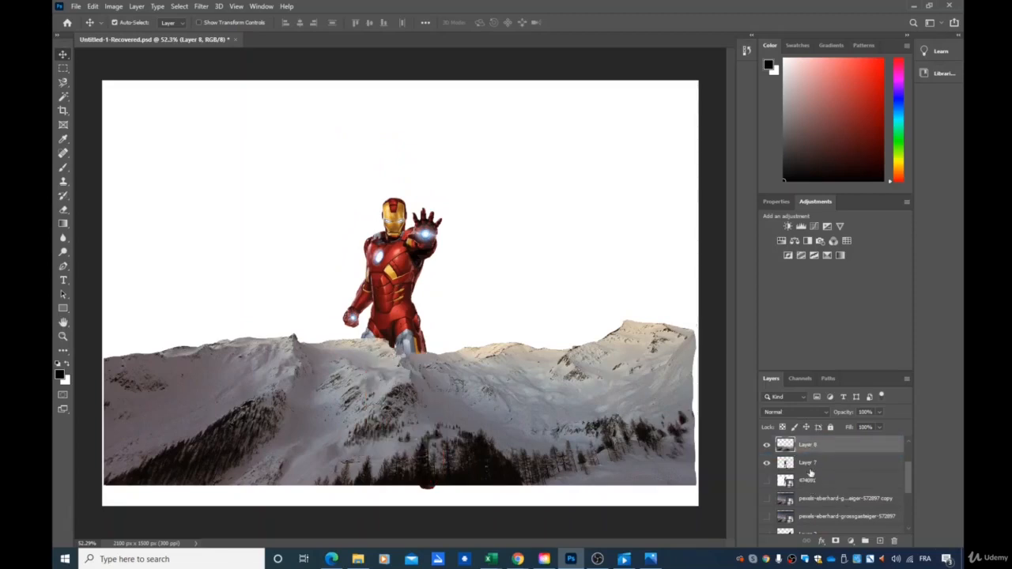
Show the starry-sky photo copy layer and shift it down slightly behind the mountains
{"action": "left_click", "coordinate": [767, 500]}
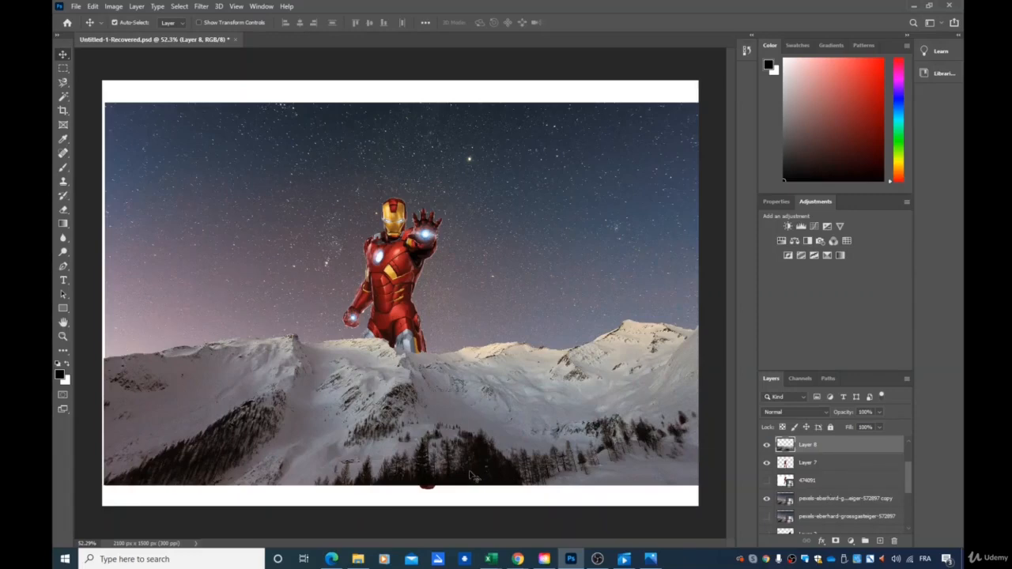
{"action": "left_click_drag", "start_coordinate": [484, 273], "coordinate": [487, 264]}
{"action": "left_click", "coordinate": [467, 391]}
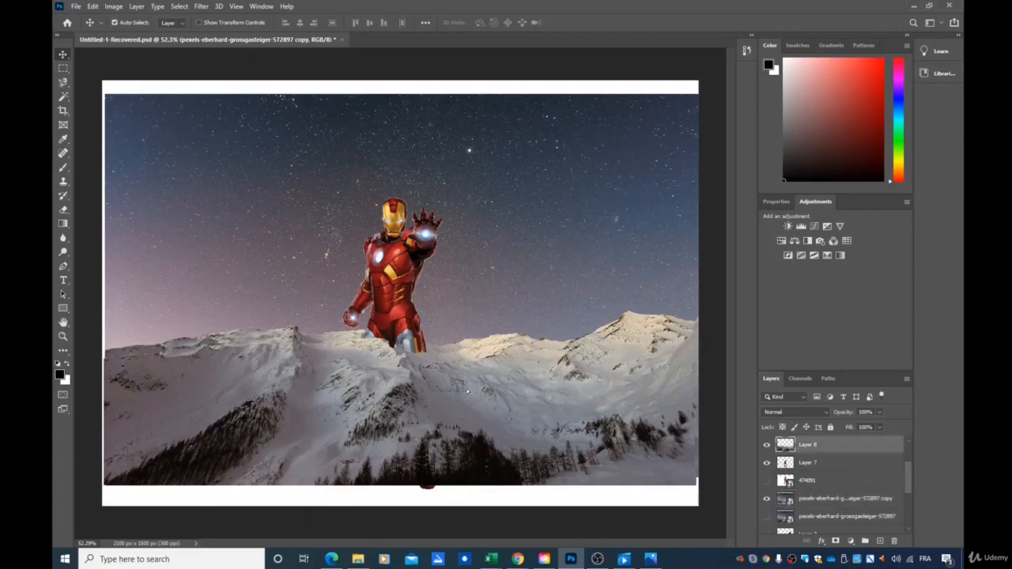
{"action": "left_click_drag", "start_coordinate": [468, 390], "coordinate": [467, 400]}
{"action": "left_click_drag", "start_coordinate": [465, 266], "coordinate": [465, 282]}
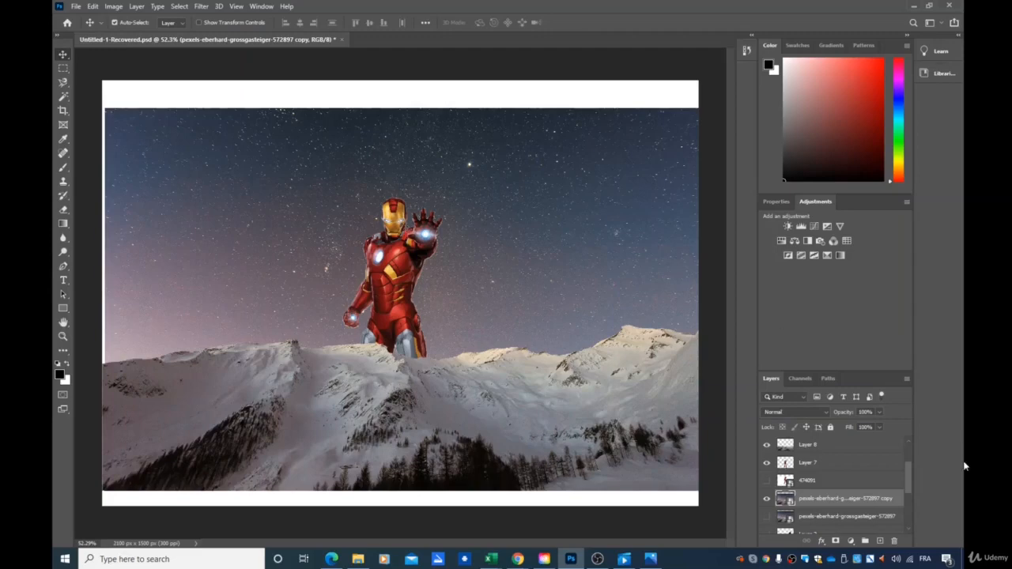
Show the Batman layer, move it above the sky photo, and shift Batman toward the right side
{"action": "scroll", "coordinate": [832, 474], "scroll_direction": "down", "scroll_amount": 5}
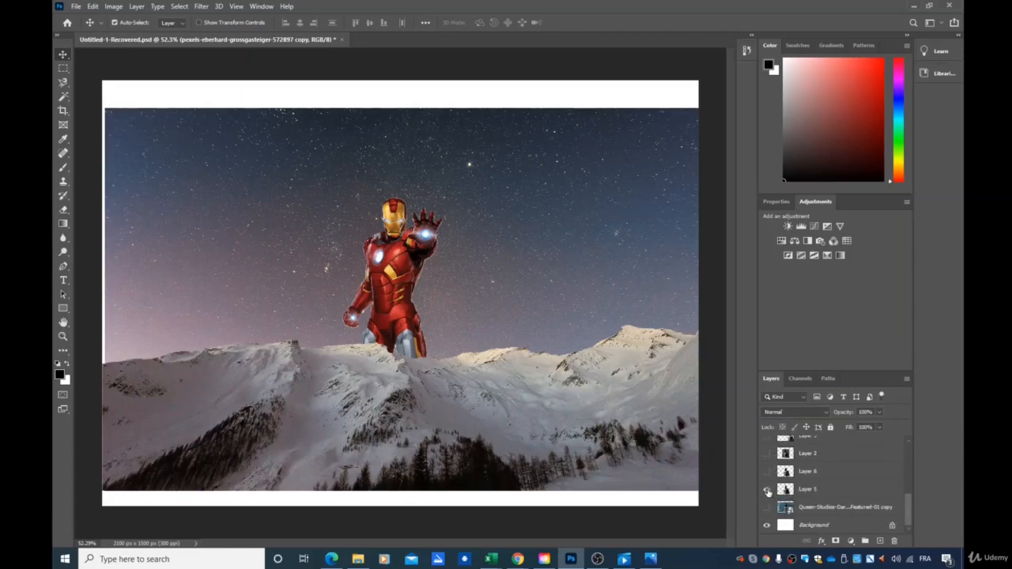
{"action": "left_click", "coordinate": [766, 489]}
{"action": "scroll", "coordinate": [799, 494], "scroll_direction": "up", "scroll_amount": 2}
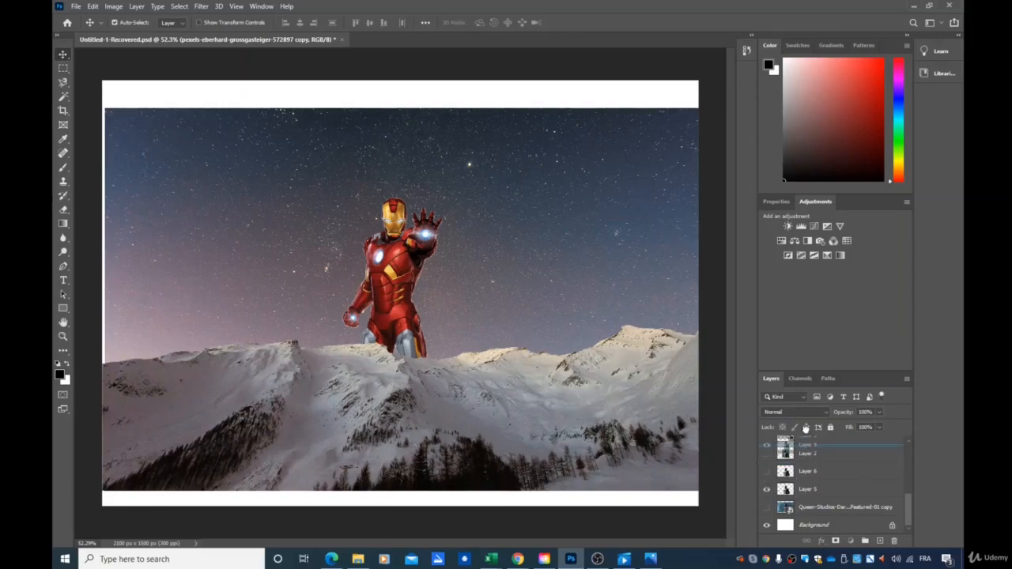
{"action": "scroll", "coordinate": [810, 443], "scroll_direction": "up", "scroll_amount": 2}
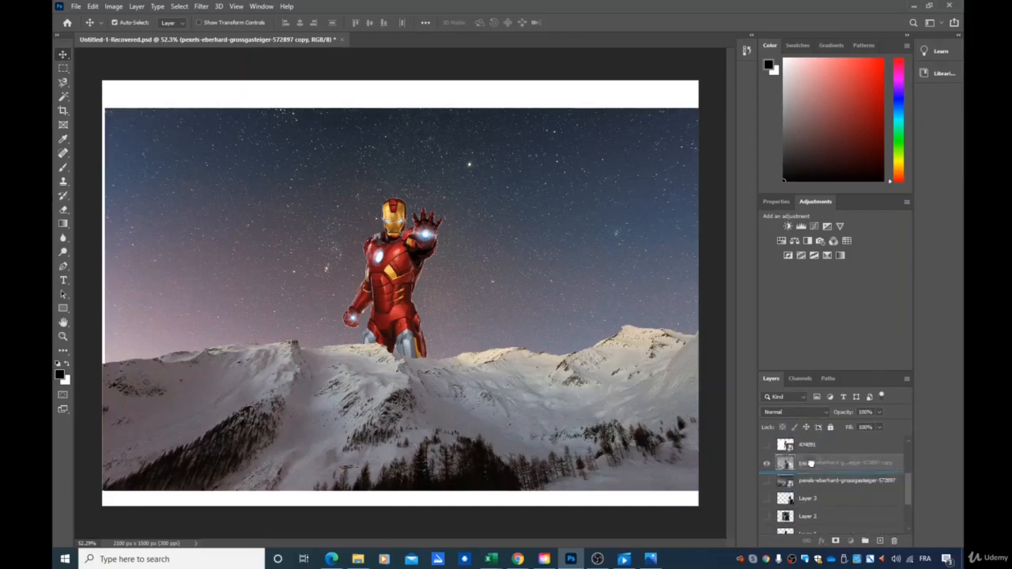
{"action": "left_click_drag", "start_coordinate": [809, 448], "coordinate": [808, 455]}
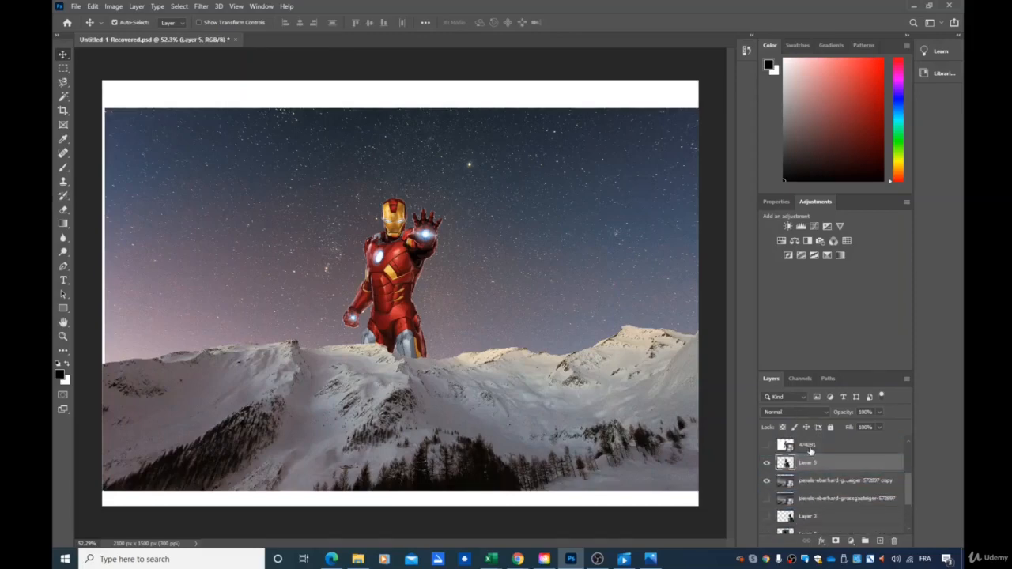
{"action": "left_click_drag", "start_coordinate": [460, 300], "coordinate": [600, 300]}
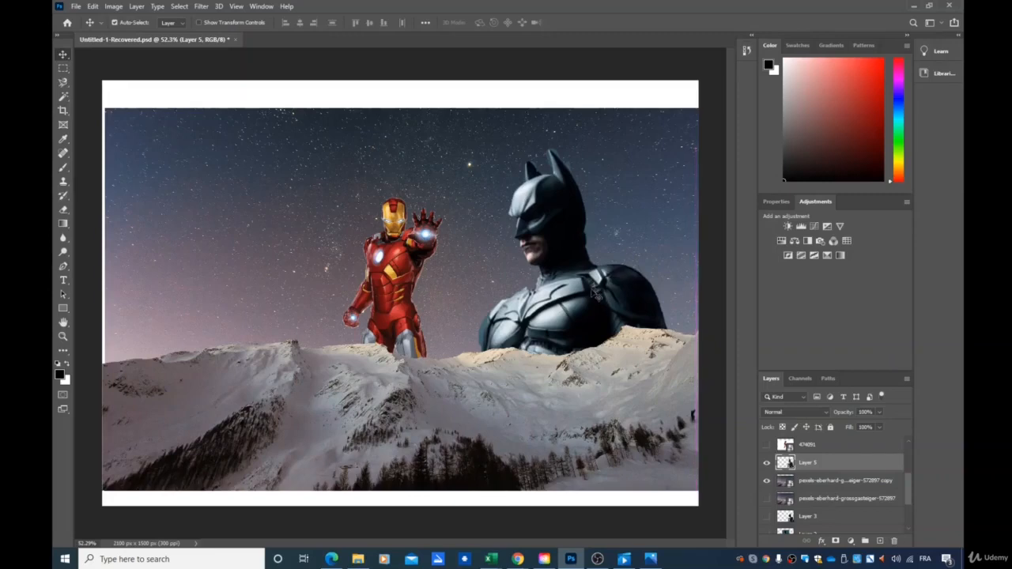
Hide the Batman, sky photo, Layer 7 and Layer 8 layers
{"action": "left_click", "coordinate": [767, 462]}
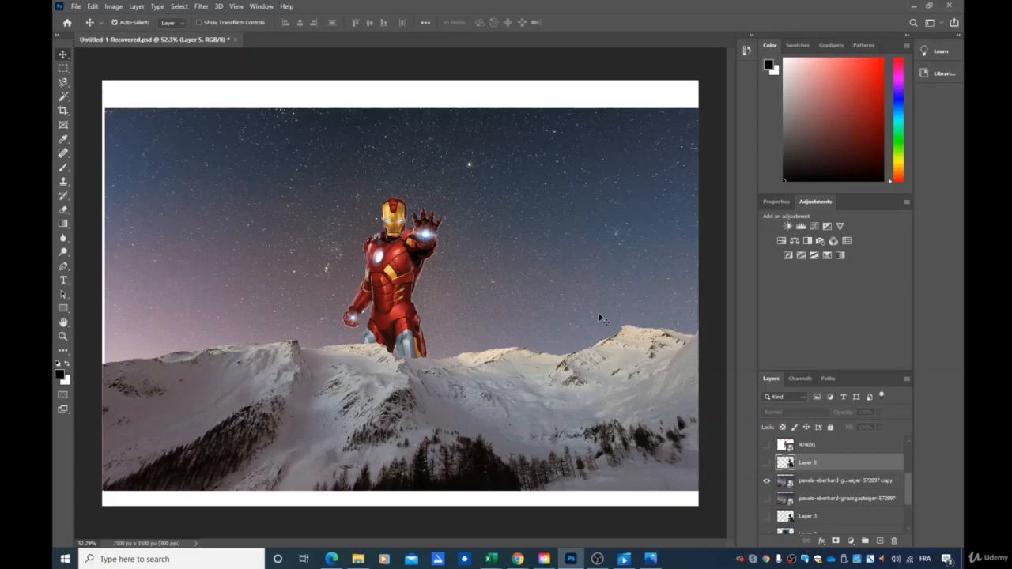
{"action": "left_click", "coordinate": [767, 480]}
{"action": "scroll", "coordinate": [789, 498], "scroll_direction": "down", "scroll_amount": 3}
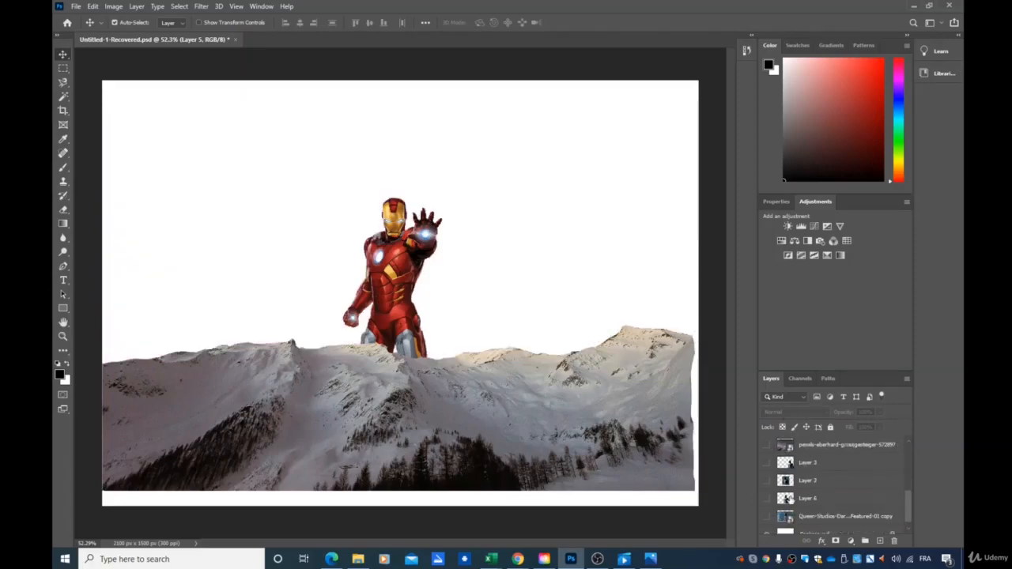
{"action": "scroll", "coordinate": [788, 499], "scroll_direction": "down", "scroll_amount": 1}
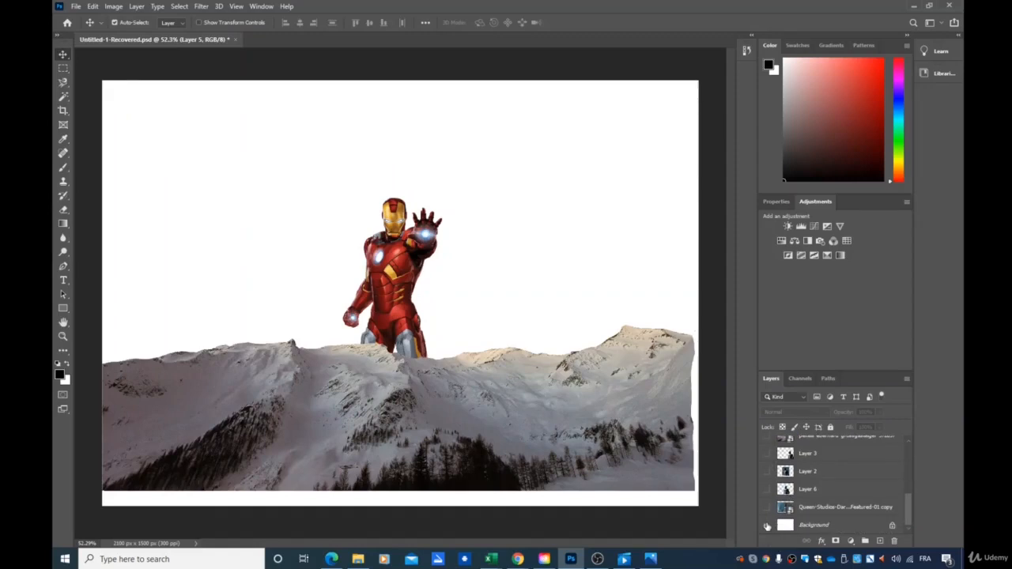
{"action": "scroll", "coordinate": [767, 492], "scroll_direction": "up", "scroll_amount": 5}
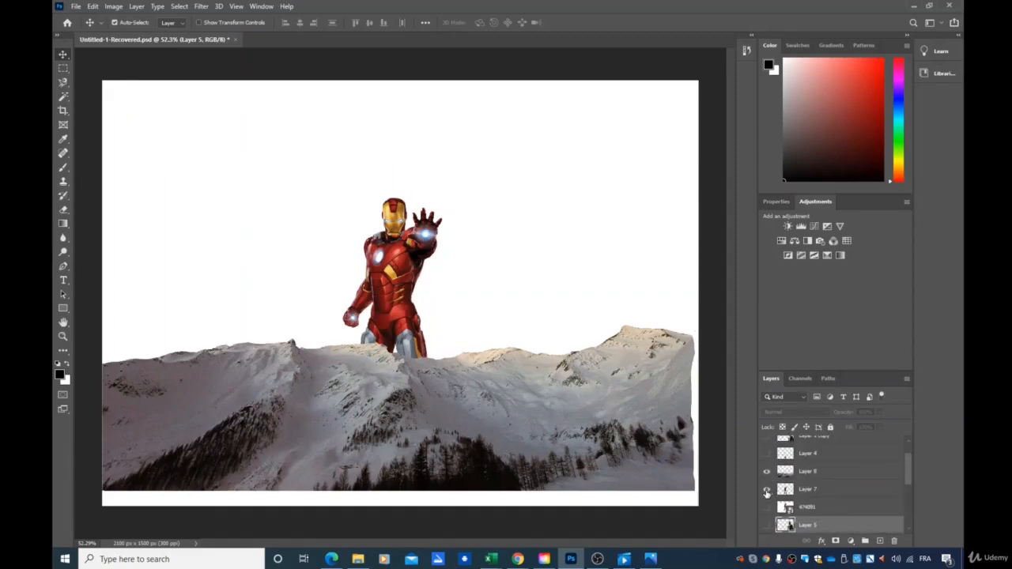
{"action": "left_click", "coordinate": [766, 491]}
{"action": "left_click", "coordinate": [767, 472]}
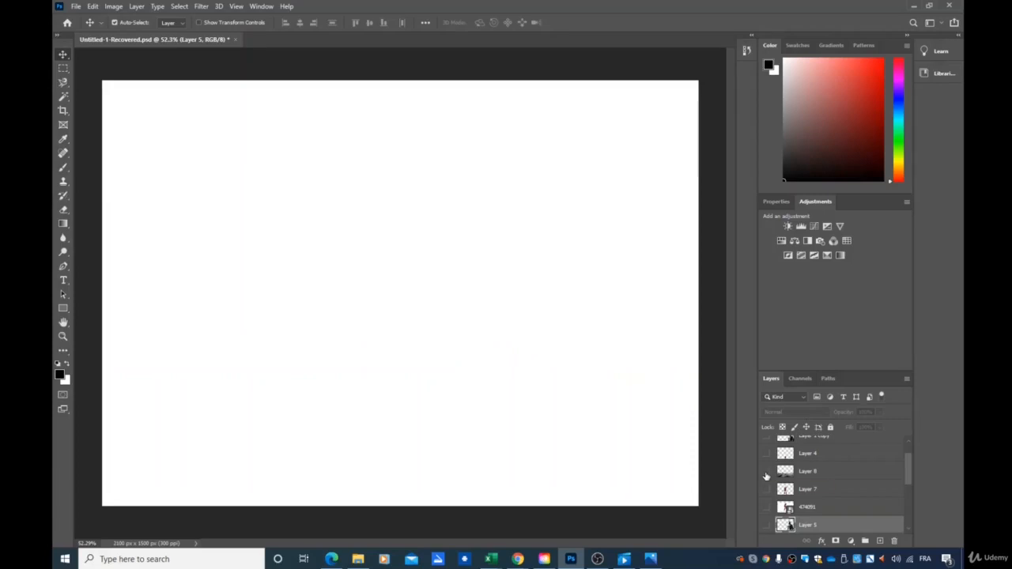
Show and select the original Iron Man photo layer 474091, then select its white background with the Magic Wand
{"action": "left_click", "coordinate": [65, 98]}
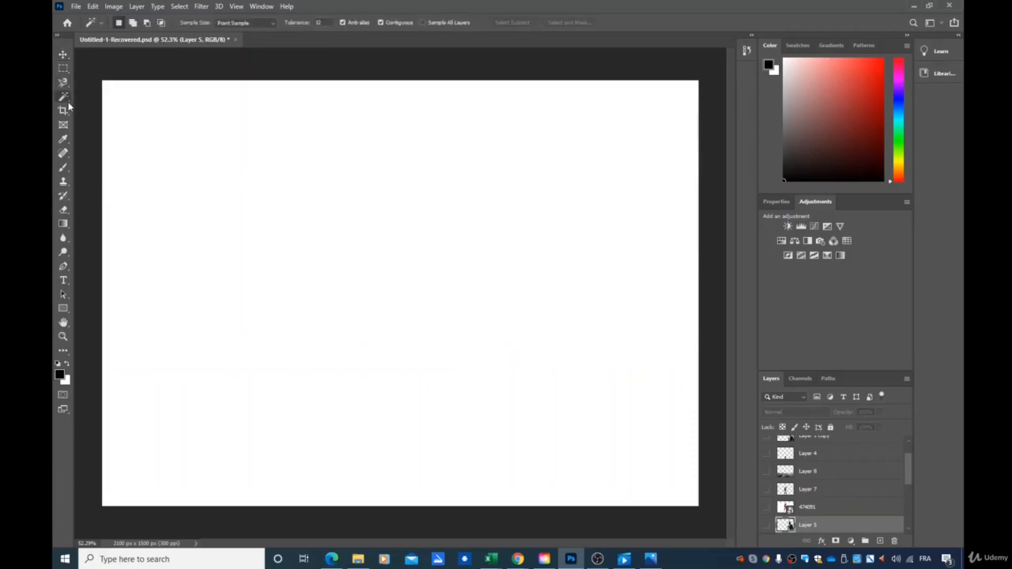
{"action": "right_click", "coordinate": [68, 105]}
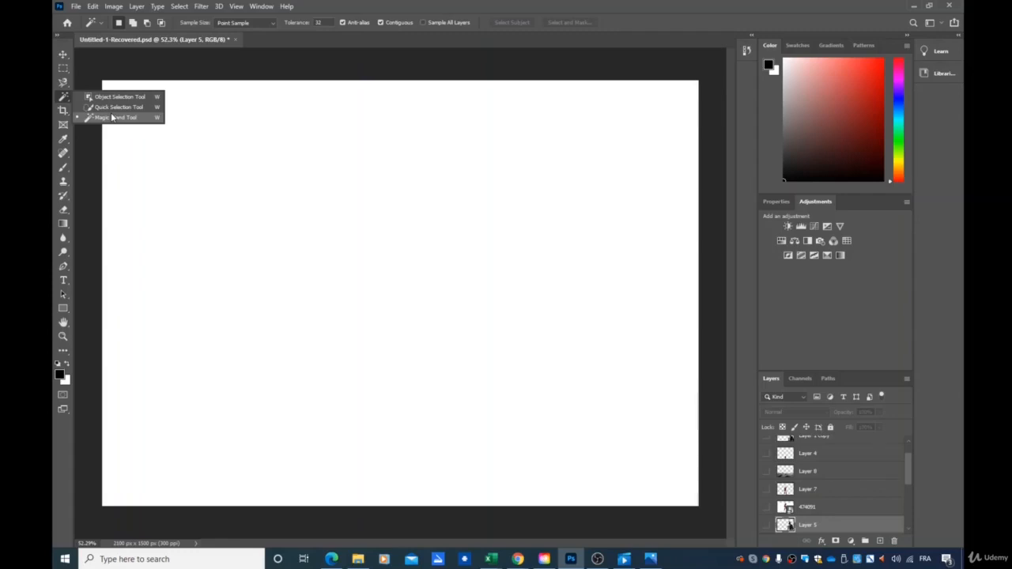
{"action": "left_click", "coordinate": [766, 508]}
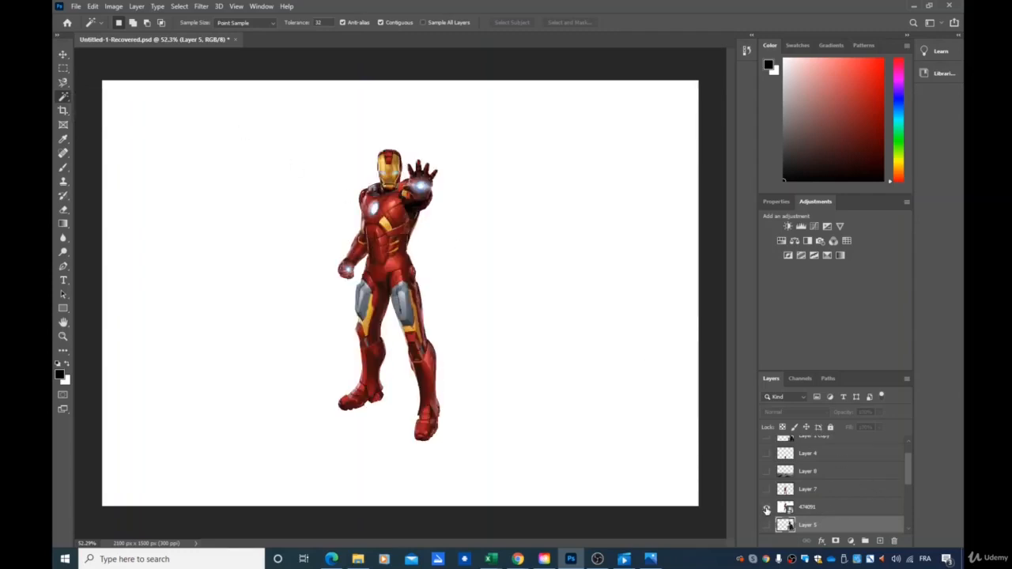
{"action": "left_click", "coordinate": [836, 513]}
{"action": "scroll", "coordinate": [791, 502], "scroll_direction": "up", "scroll_amount": 2}
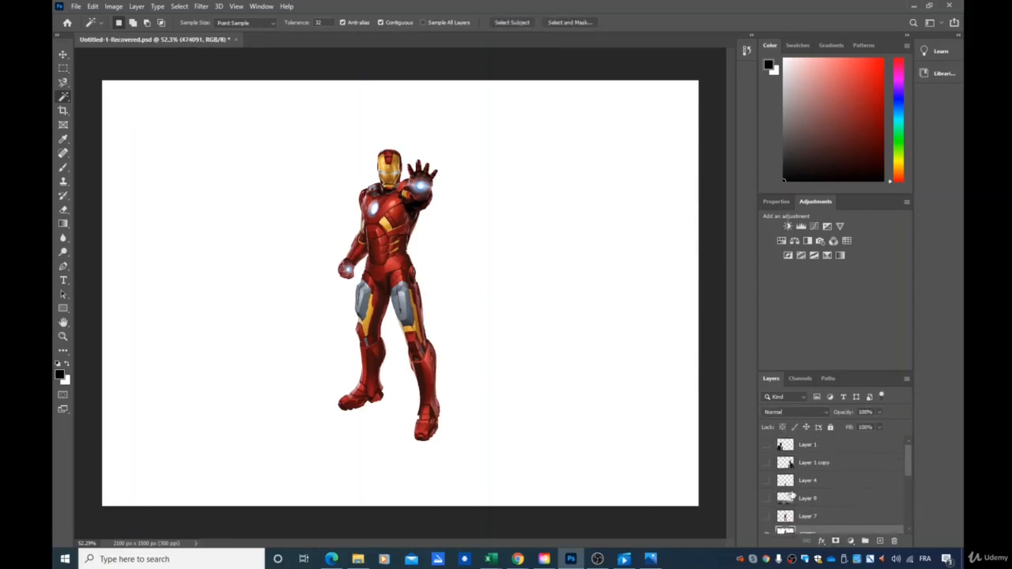
{"action": "scroll", "coordinate": [791, 494], "scroll_direction": "up", "scroll_amount": 2}
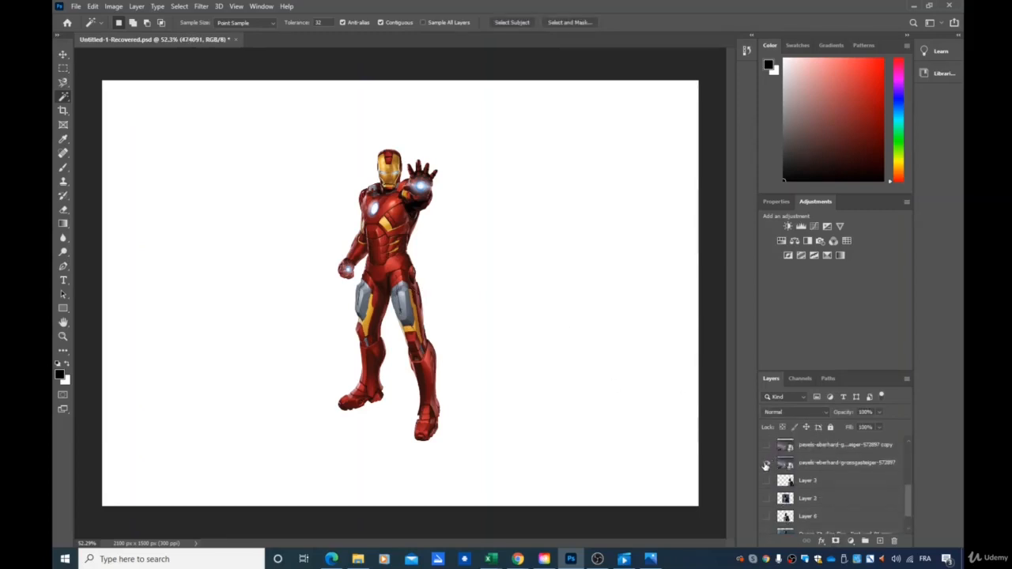
{"action": "left_click", "coordinate": [766, 465]}
{"action": "left_click", "coordinate": [766, 465]}
{"action": "left_click", "coordinate": [525, 295]}
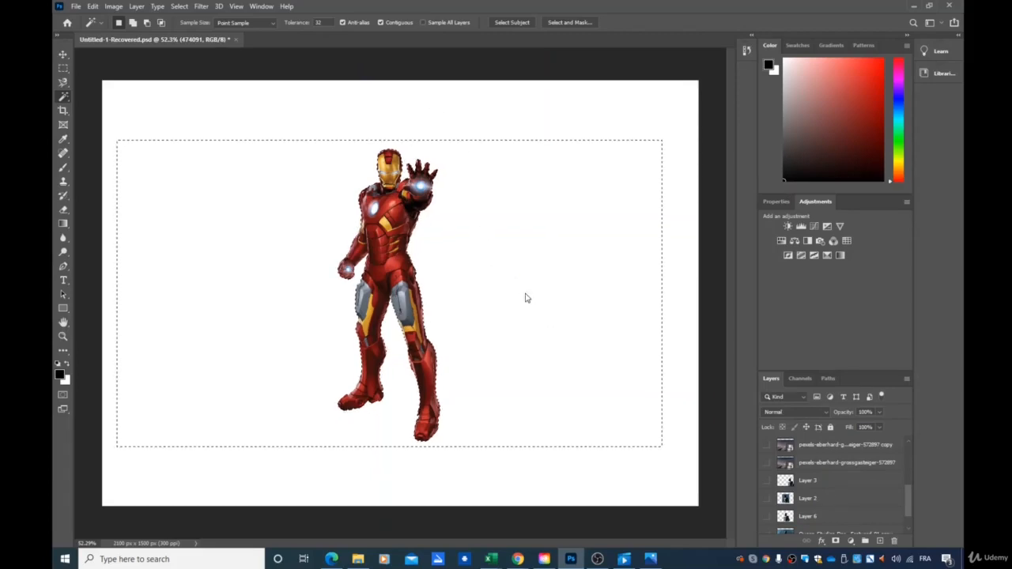
Switch to the Quick Selection Tool and adjust its brush size
{"action": "right_click", "coordinate": [65, 98]}
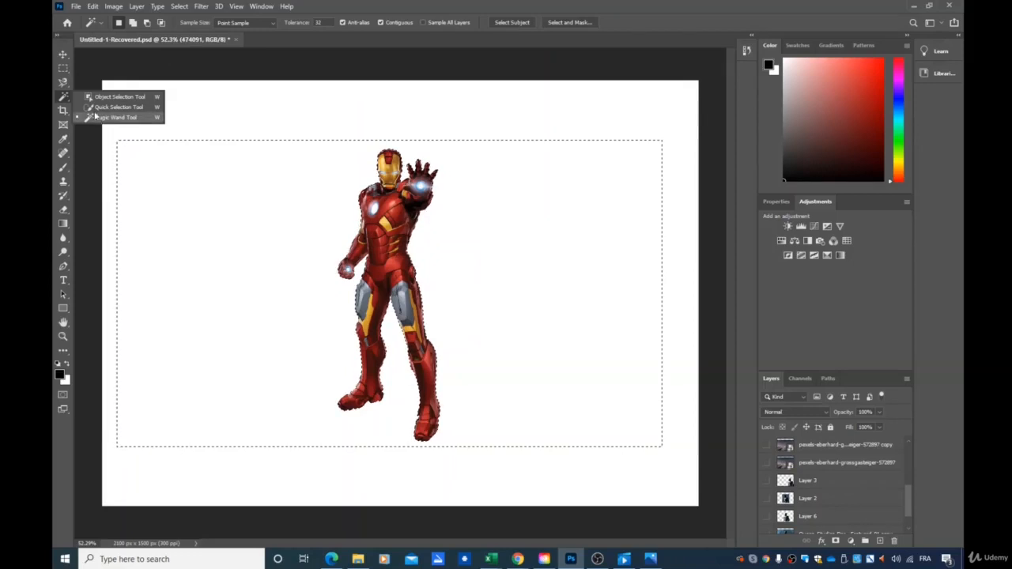
{"action": "left_click", "coordinate": [62, 55]}
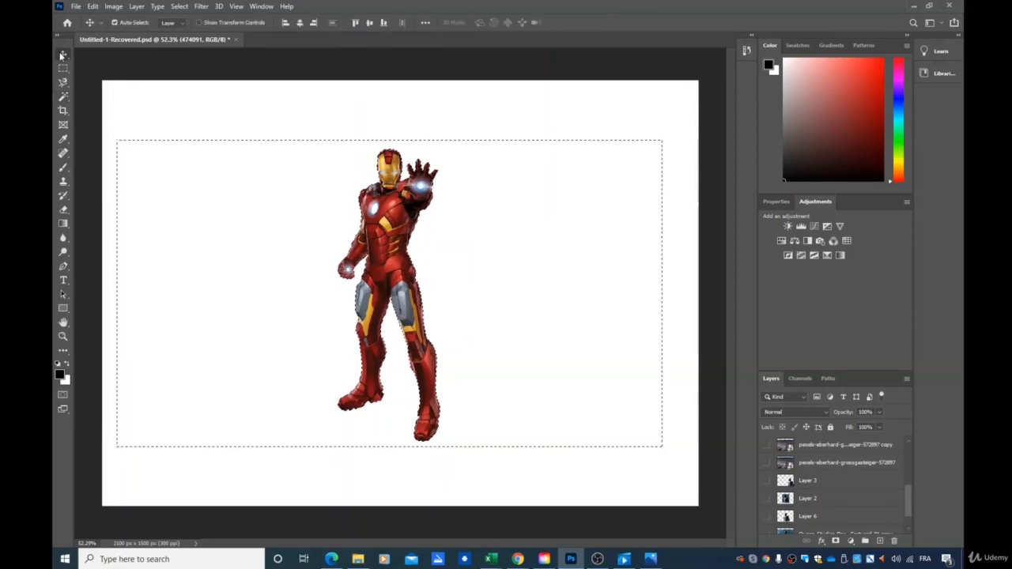
{"action": "left_click", "coordinate": [132, 111]}
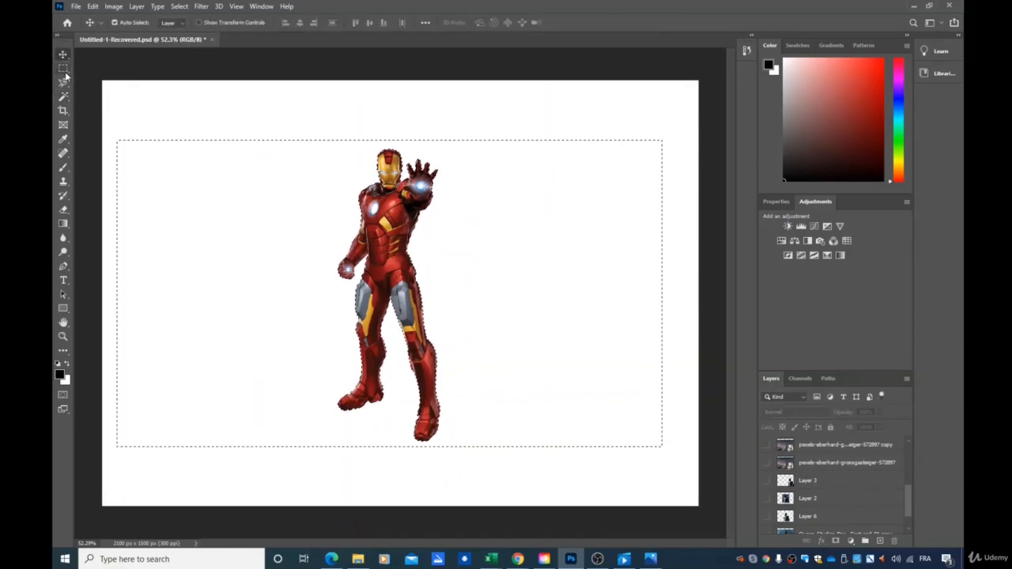
{"action": "right_click", "coordinate": [67, 103]}
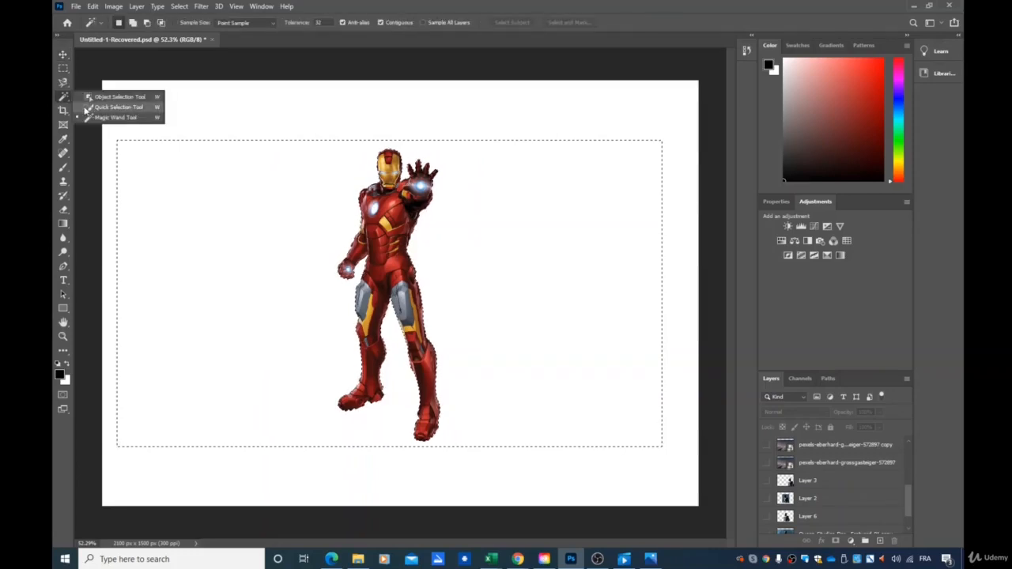
{"action": "left_click", "coordinate": [87, 107]}
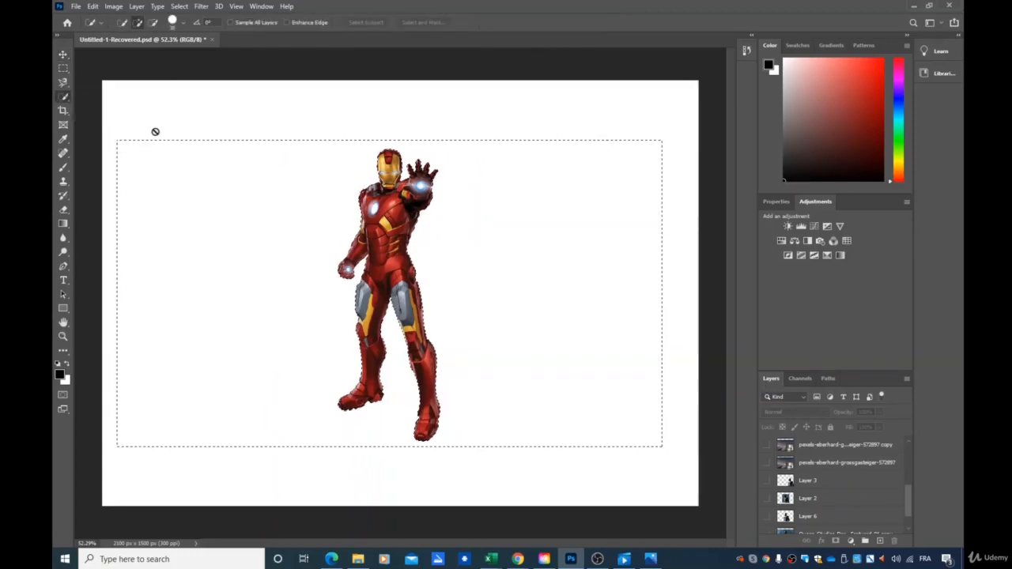
{"action": "left_click", "coordinate": [184, 25]}
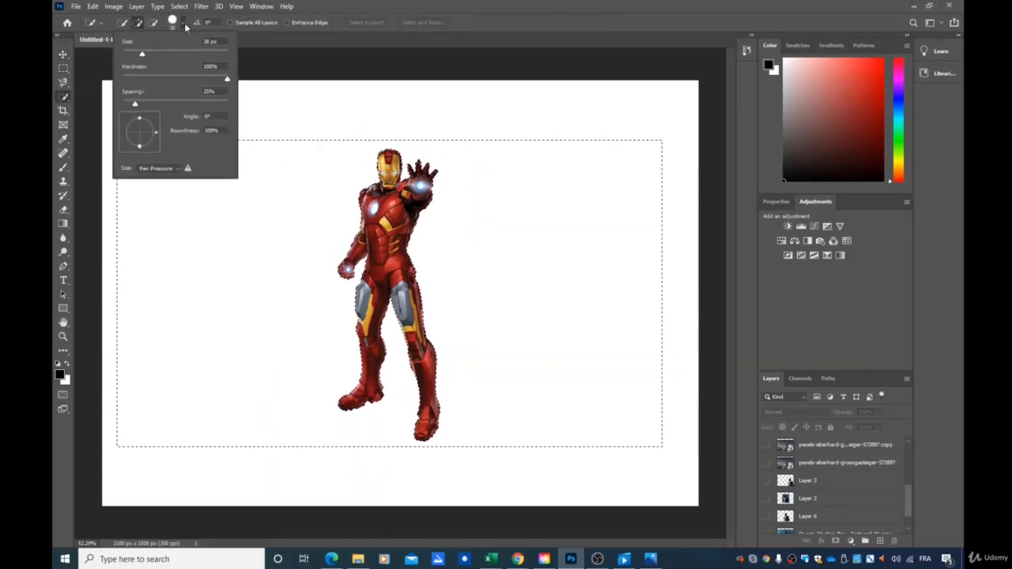
{"action": "left_click_drag", "start_coordinate": [141, 57], "coordinate": [195, 57]}
{"action": "left_click", "coordinate": [220, 56]}
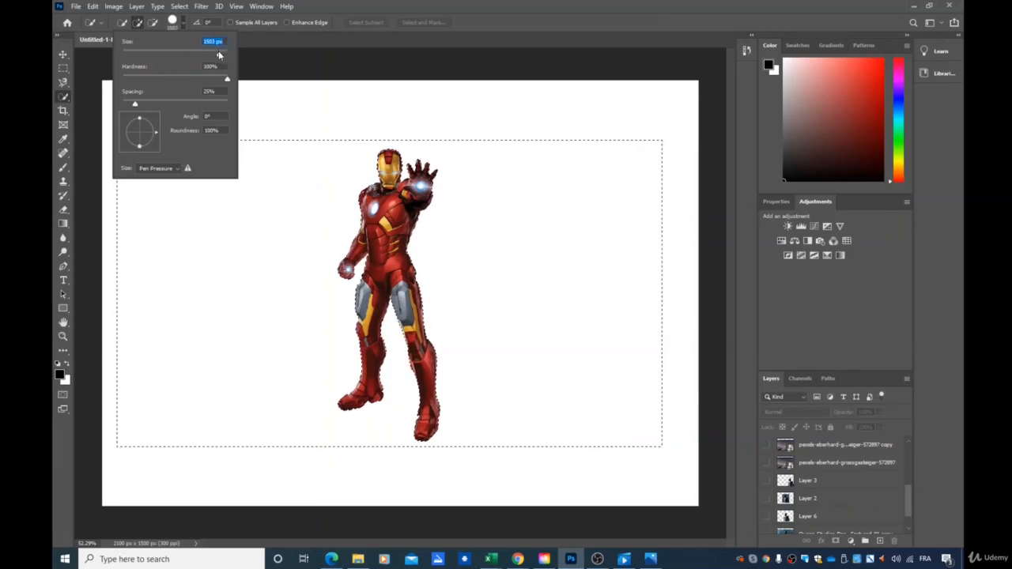
{"action": "left_click_drag", "start_coordinate": [220, 54], "coordinate": [150, 54]}
{"action": "left_click", "coordinate": [315, 207]}
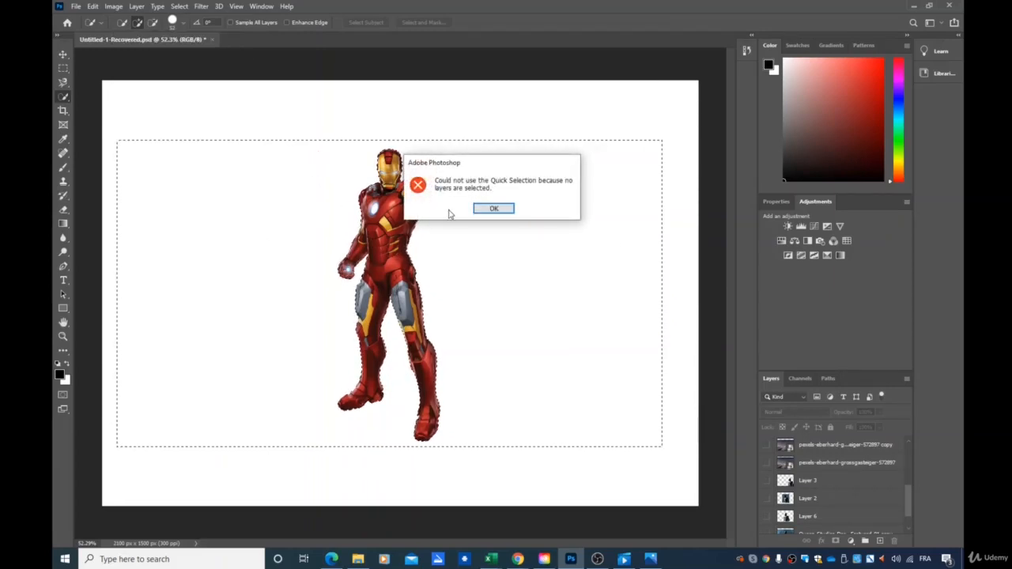
Undo the last two actions and make layer 474091 the active layer again
{"action": "left_click", "coordinate": [837, 518]}
{"action": "scroll", "coordinate": [836, 502], "scroll_direction": "down", "scroll_amount": 1}
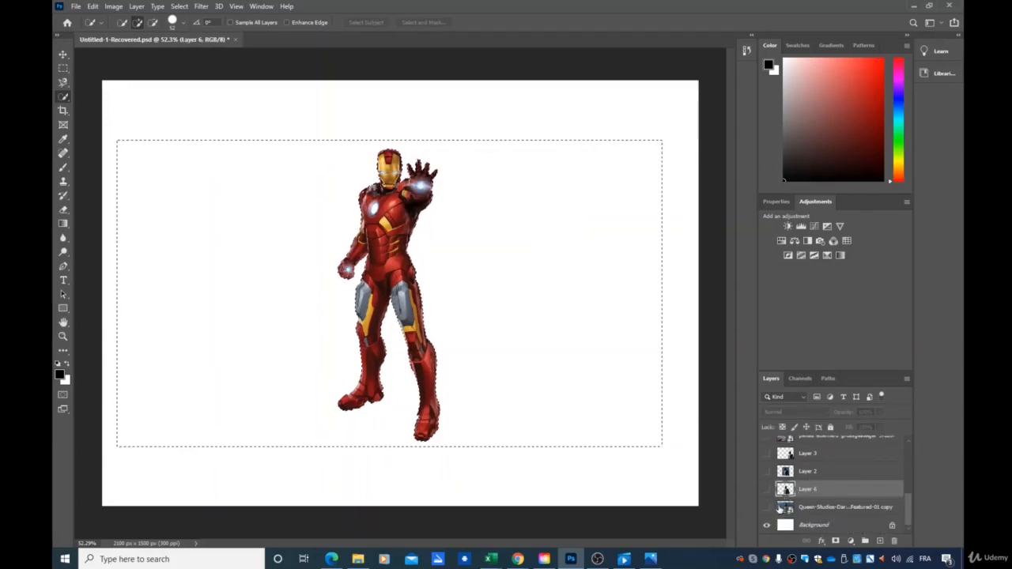
{"action": "scroll", "coordinate": [779, 509], "scroll_direction": "up", "scroll_amount": 3}
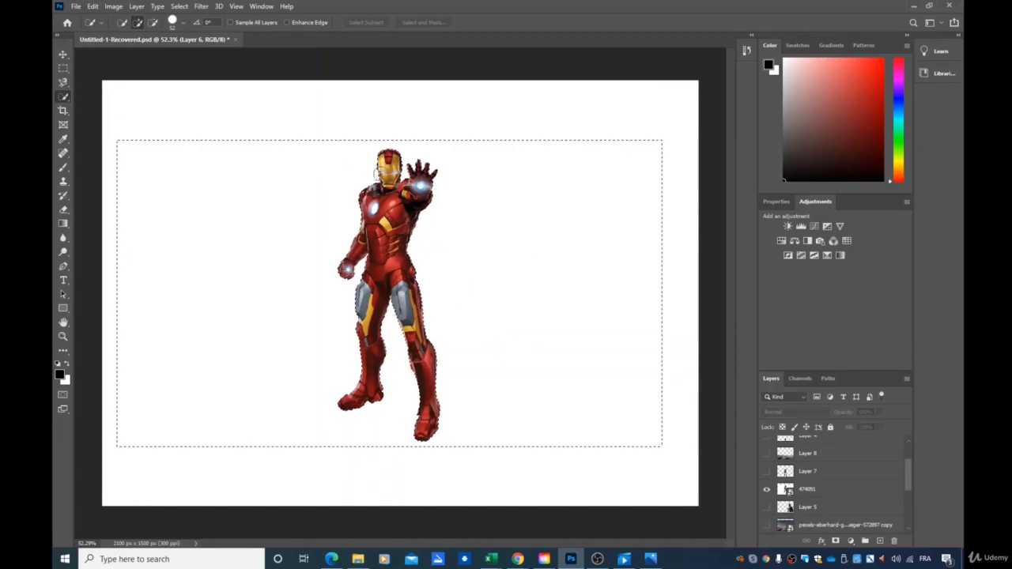
{"action": "key", "text": "ctrl+z"}
{"action": "key", "text": "ctrl+z"}
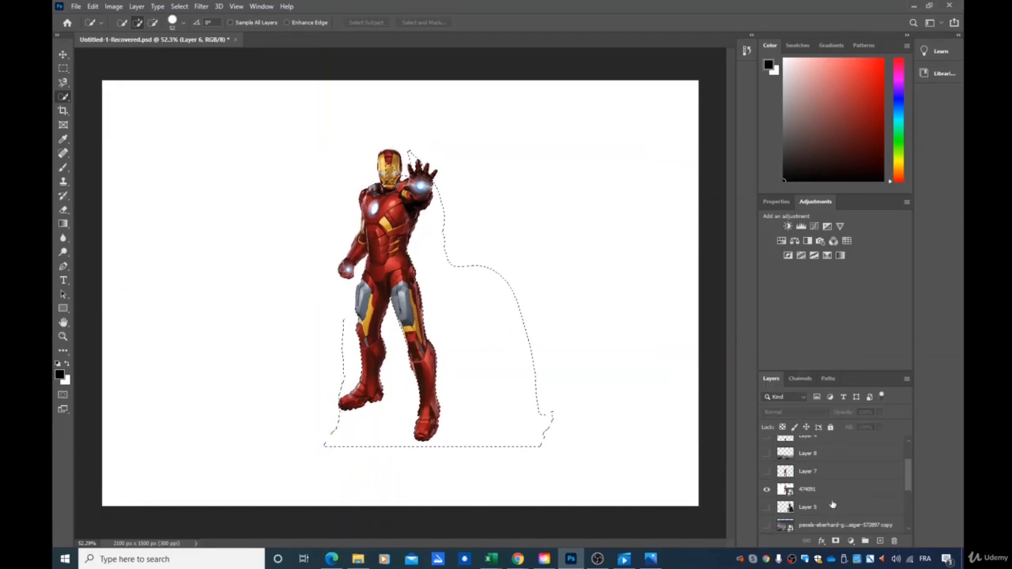
{"action": "scroll", "coordinate": [832, 504], "scroll_direction": "down", "scroll_amount": 2}
{"action": "left_click", "coordinate": [820, 455]}
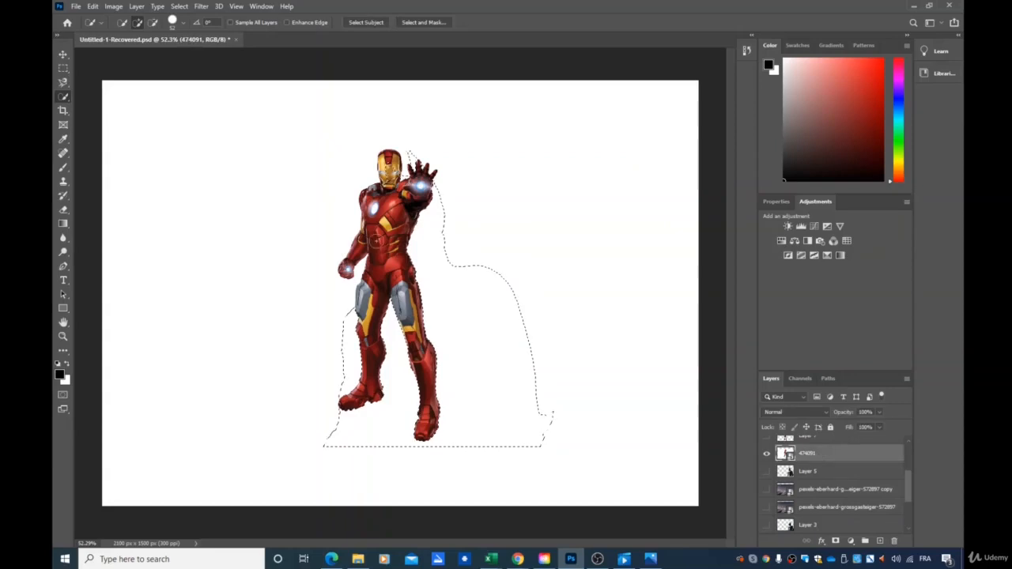
Reduce the Quick Selection brush size and refine the selection near Iron Man's lower leg
{"action": "left_click", "coordinate": [183, 23]}
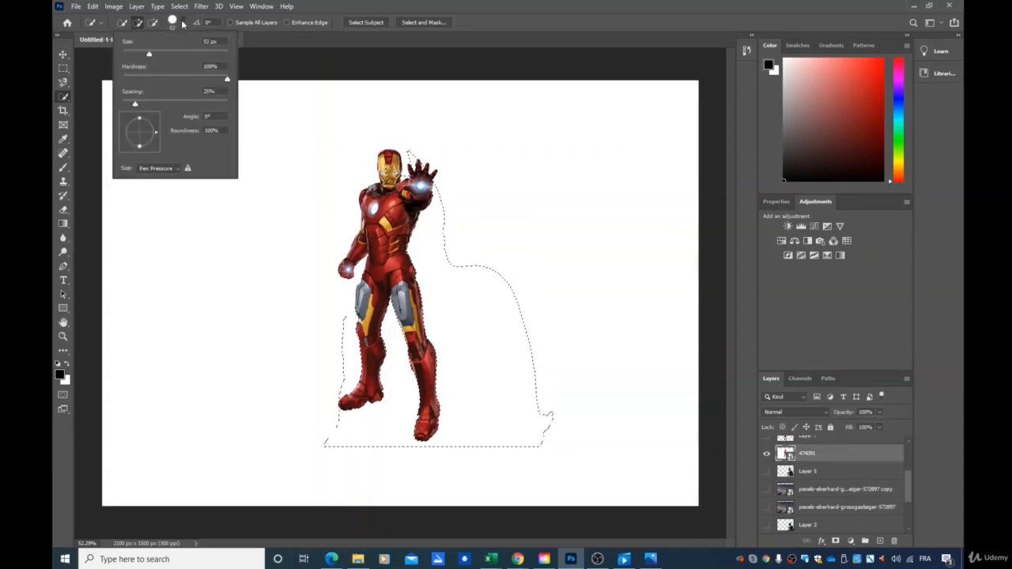
{"action": "left_click_drag", "start_coordinate": [149, 55], "coordinate": [136, 56]}
{"action": "left_click", "coordinate": [433, 411]}
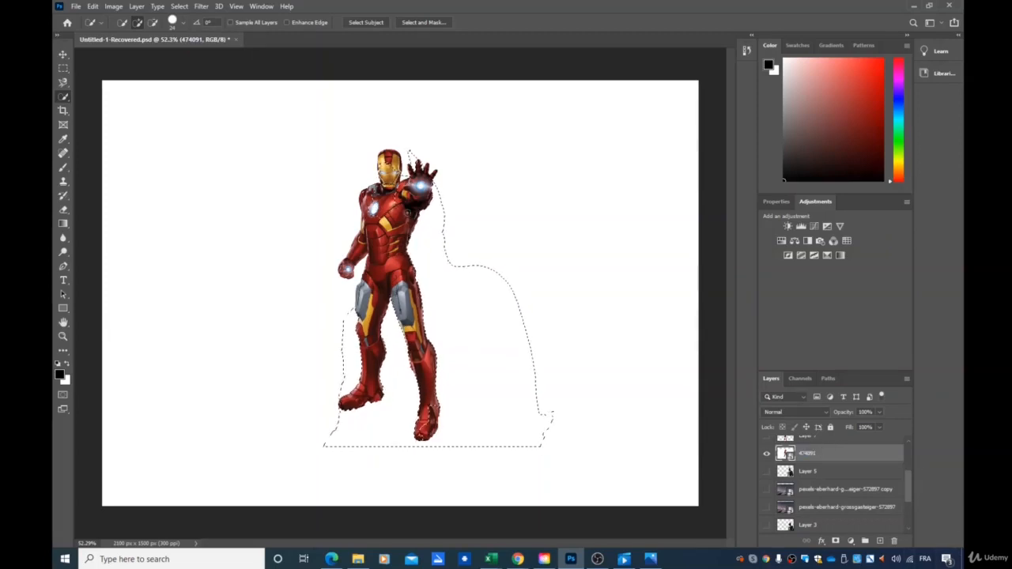
Inspect the lower layers by toggling the visibility of Layer 2, Layer 6 and the Queen-Studios copy layer
{"action": "scroll", "coordinate": [796, 508], "scroll_direction": "down", "scroll_amount": 3}
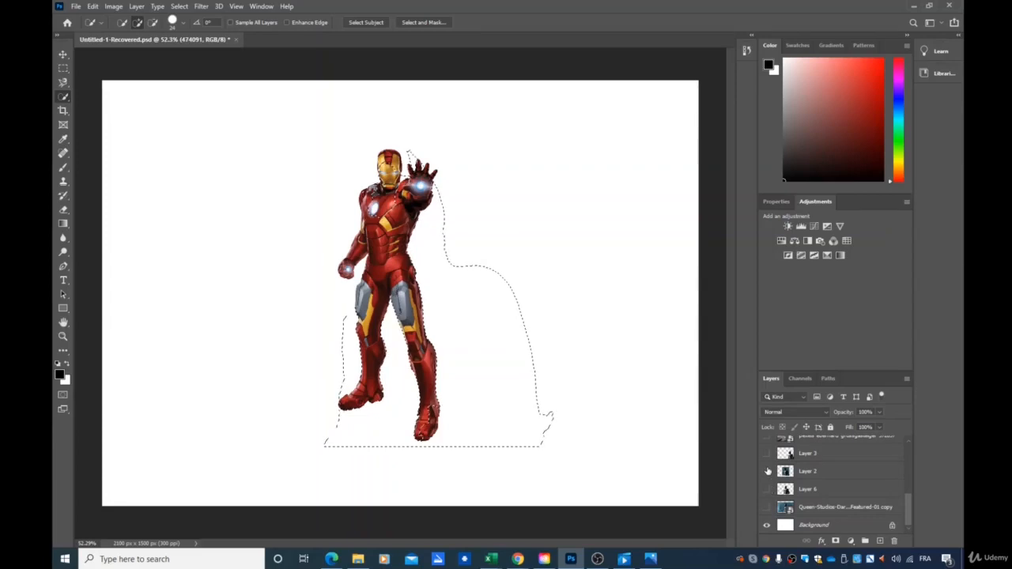
{"action": "left_click", "coordinate": [767, 471]}
{"action": "left_click", "coordinate": [766, 490]}
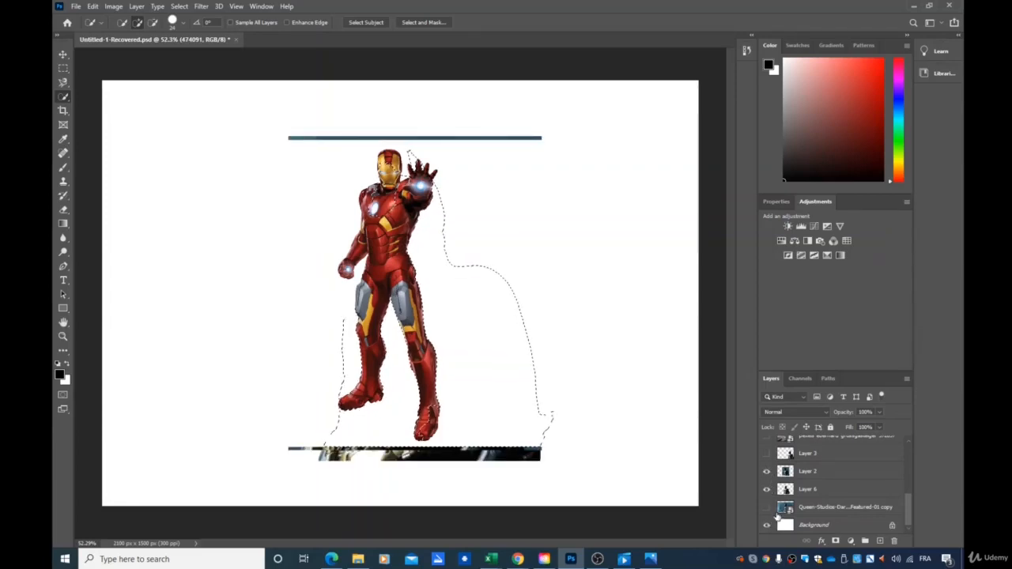
{"action": "left_click", "coordinate": [767, 508]}
{"action": "left_click", "coordinate": [767, 490]}
{"action": "left_click", "coordinate": [767, 508]}
{"action": "left_click", "coordinate": [768, 473]}
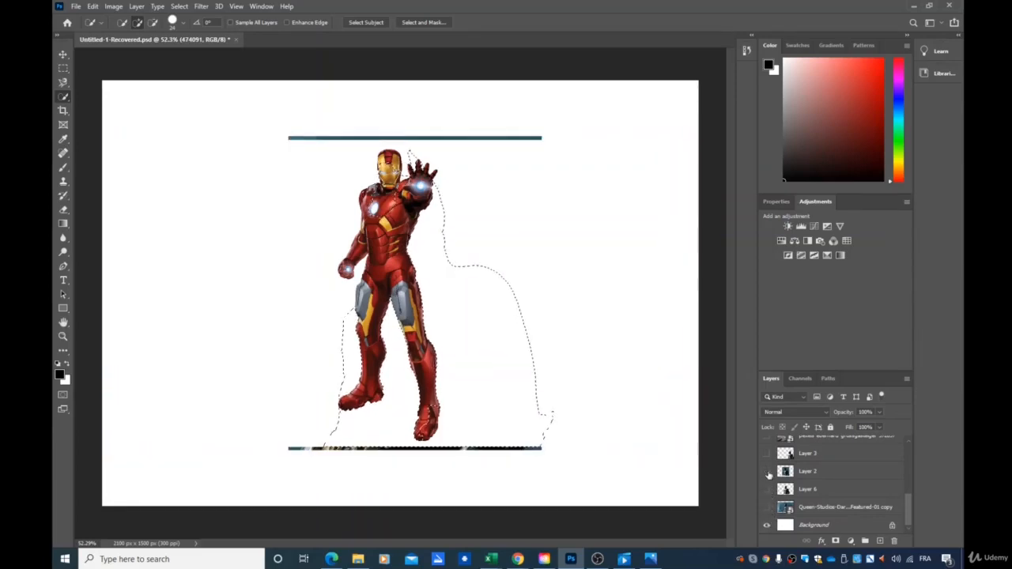
{"action": "scroll", "coordinate": [768, 462], "scroll_direction": "up", "scroll_amount": 3}
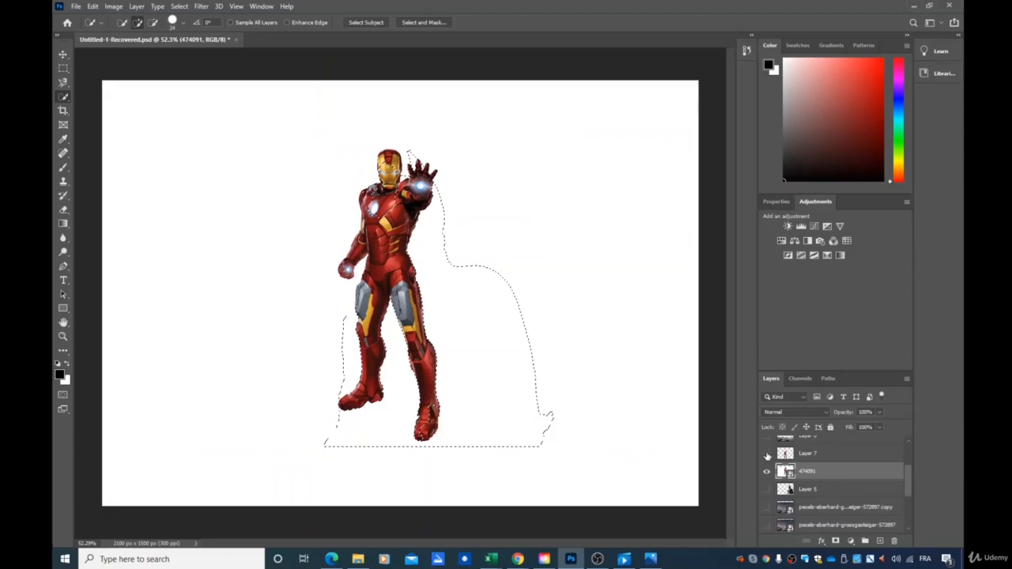
With the Move tool, shift the selected Iron Man pixels slightly left and try deleting the selection
{"action": "left_click", "coordinate": [64, 54]}
{"action": "left_click_drag", "start_coordinate": [431, 251], "coordinate": [409, 251]}
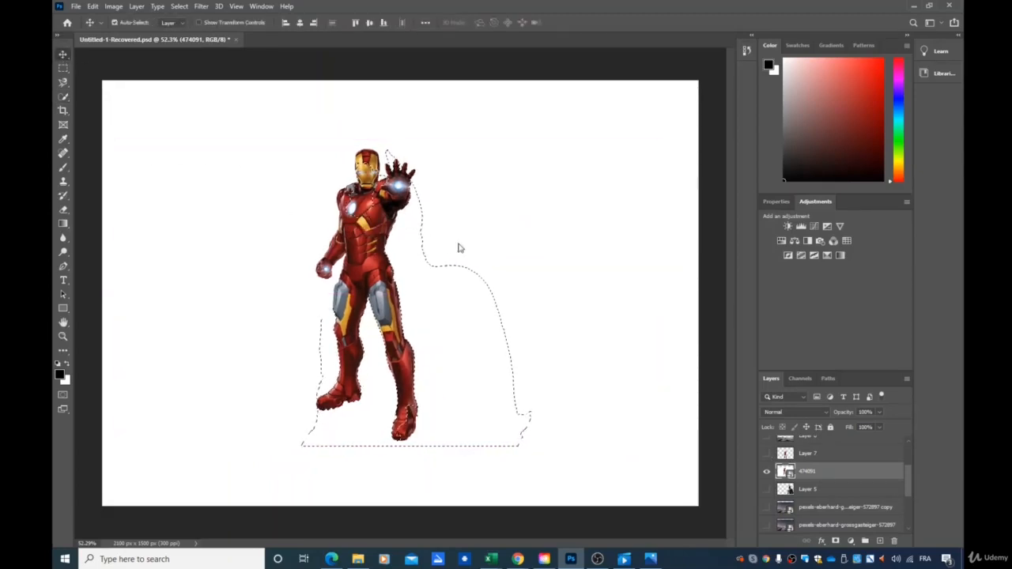
{"action": "key", "text": "Delete"}
{"action": "left_click", "coordinate": [492, 210]}
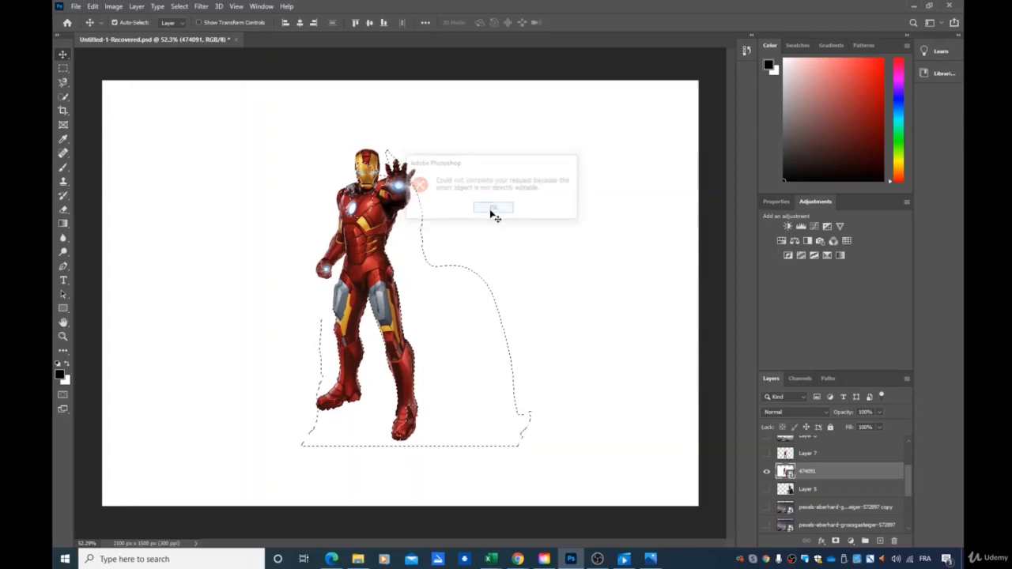
Preview Layer 7, Layer 1 and Layer 1 copy by toggling their visibility, hiding layer 474091 as well
{"action": "left_click", "coordinate": [766, 453]}
{"action": "scroll", "coordinate": [766, 471], "scroll_direction": "up", "scroll_amount": 3}
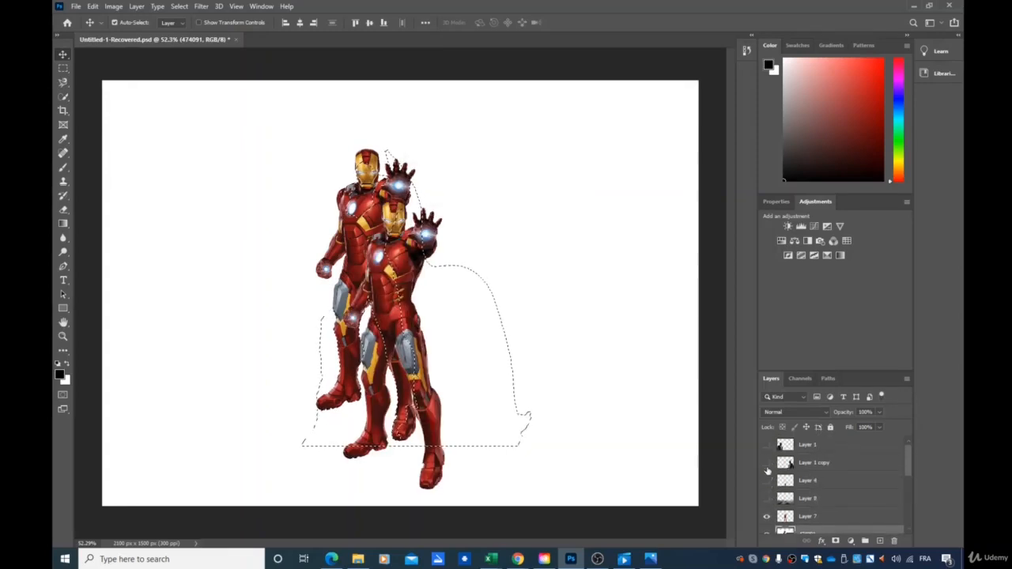
{"action": "left_click", "coordinate": [766, 446]}
{"action": "left_click", "coordinate": [767, 462]}
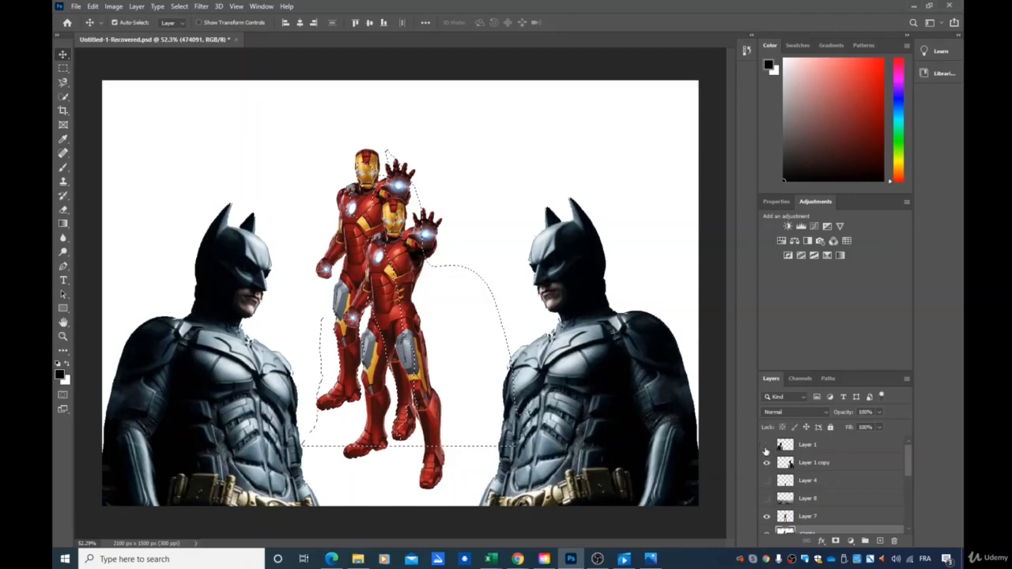
{"action": "left_click", "coordinate": [767, 445]}
{"action": "left_click", "coordinate": [766, 463]}
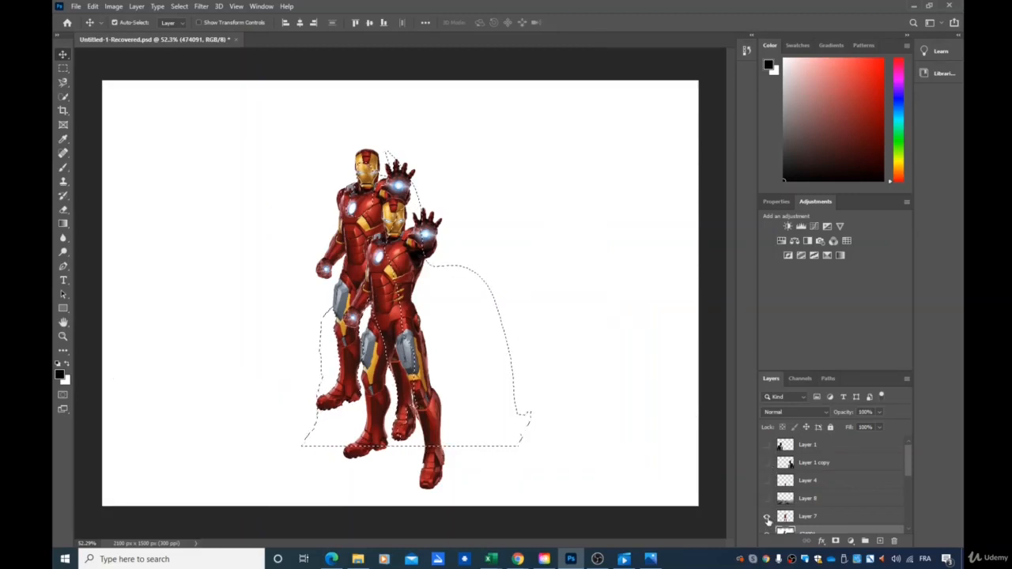
{"action": "left_click", "coordinate": [766, 517]}
{"action": "scroll", "coordinate": [767, 510], "scroll_direction": "down", "scroll_amount": 2}
{"action": "left_click", "coordinate": [766, 499]}
{"action": "scroll", "coordinate": [791, 490], "scroll_direction": "down", "scroll_amount": 1}
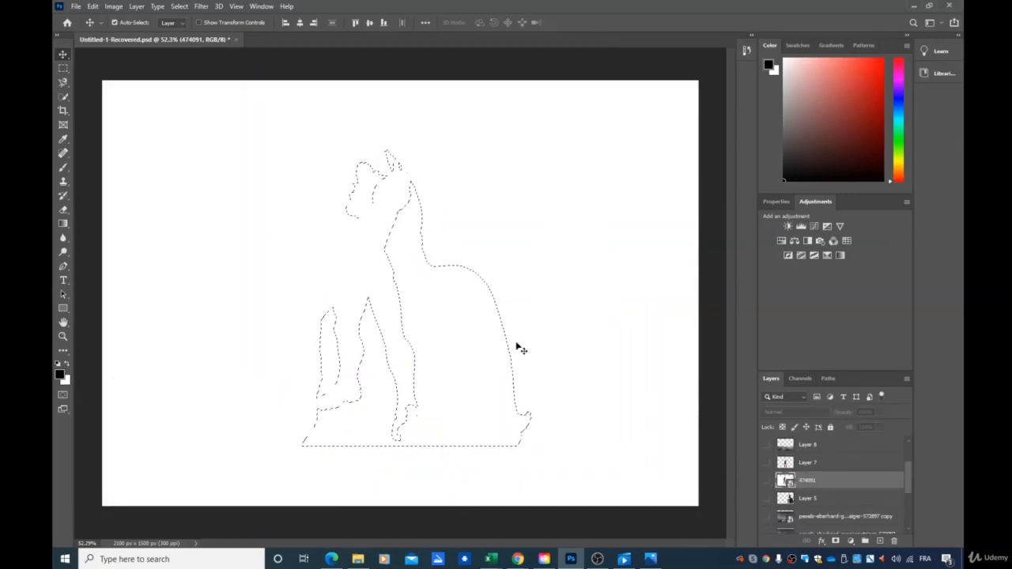
Paste the copied snowy mountains into the document as a new layer
{"action": "mouse_move", "coordinate": [484, 301]}
{"action": "left_mouse_down"}
{"action": "mouse_move", "coordinate": [488, 290]}
{"action": "mouse_move", "coordinate": [490, 299]}
{"action": "left_mouse_up"}
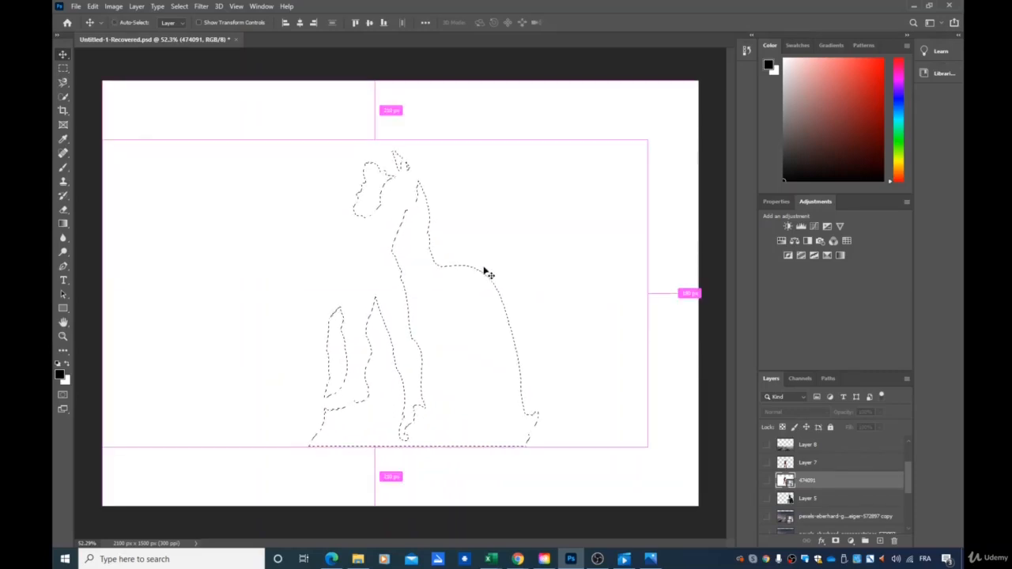
{"action": "key", "text": "ctrl+v"}
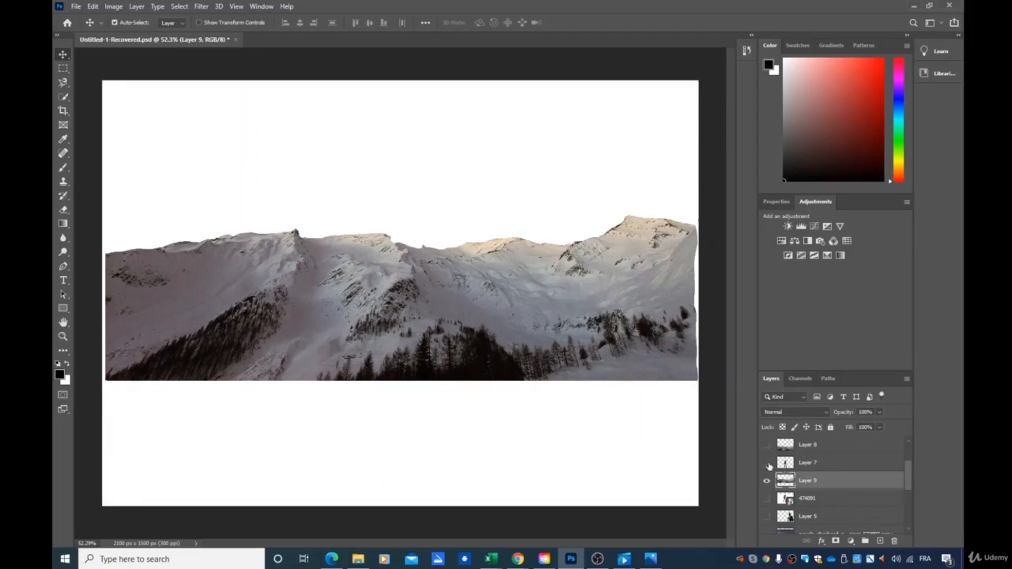
Hide the mountains layer, show layer 474091 and nudge Iron Man slightly to the right
{"action": "left_click", "coordinate": [766, 462]}
{"action": "left_click", "coordinate": [766, 480]}
{"action": "left_click", "coordinate": [766, 463]}
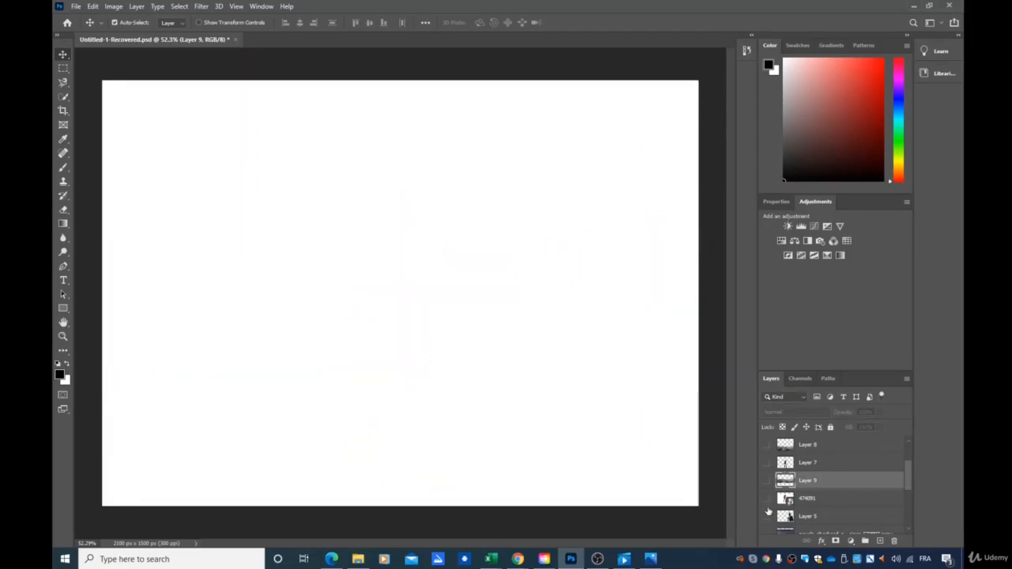
{"action": "left_click", "coordinate": [766, 499]}
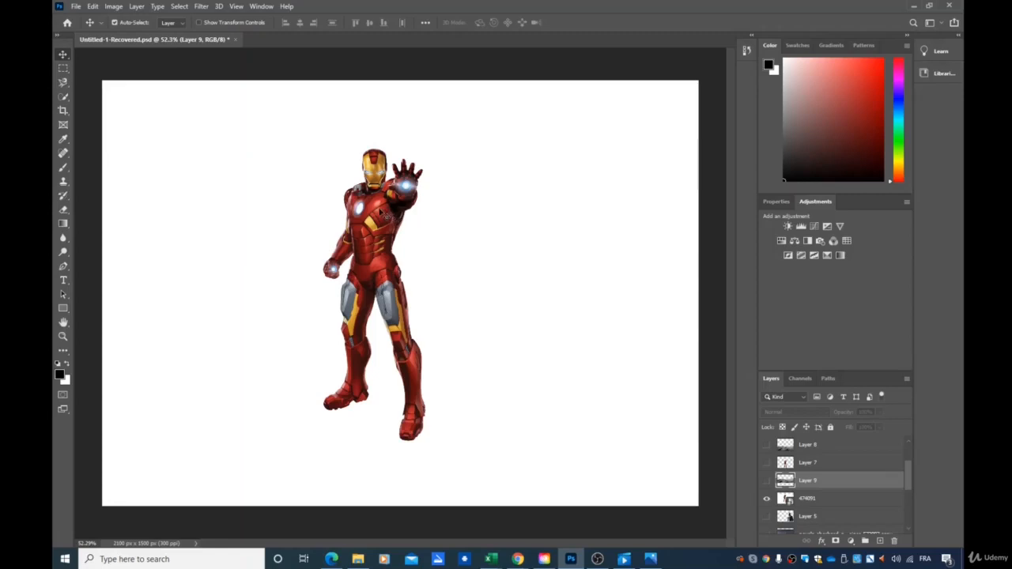
{"action": "left_click_drag", "start_coordinate": [379, 212], "coordinate": [386, 210]}
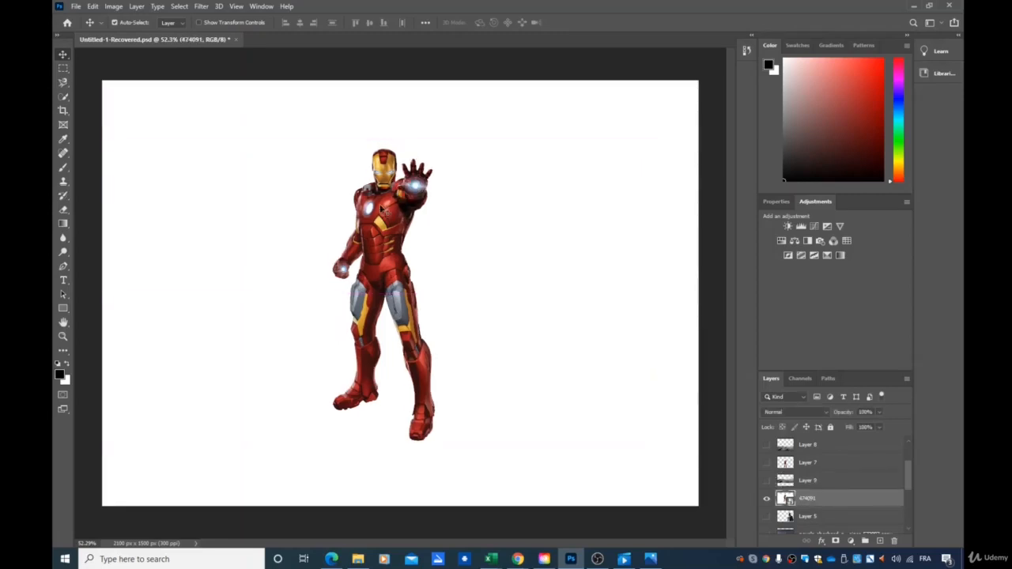
Switch to the Quick Selection Tool and select Iron Man's whole figure
{"action": "left_click", "coordinate": [63, 96]}
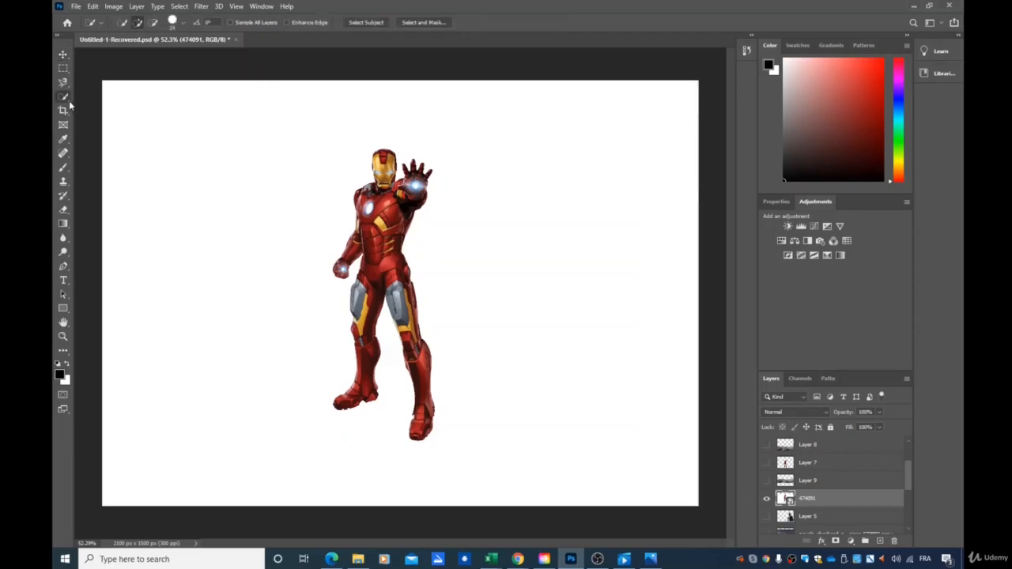
{"action": "right_click", "coordinate": [65, 98]}
{"action": "left_click", "coordinate": [88, 109]}
{"action": "key", "text": "super"}
{"action": "key", "text": "Escape"}
{"action": "mouse_move", "coordinate": [397, 258]}
{"action": "left_mouse_down"}
{"action": "mouse_move", "coordinate": [396, 294]}
{"action": "mouse_move", "coordinate": [393, 278]}
{"action": "mouse_move", "coordinate": [359, 312]}
{"action": "mouse_move", "coordinate": [361, 385]}
{"action": "mouse_move", "coordinate": [365, 388]}
{"action": "left_mouse_up"}
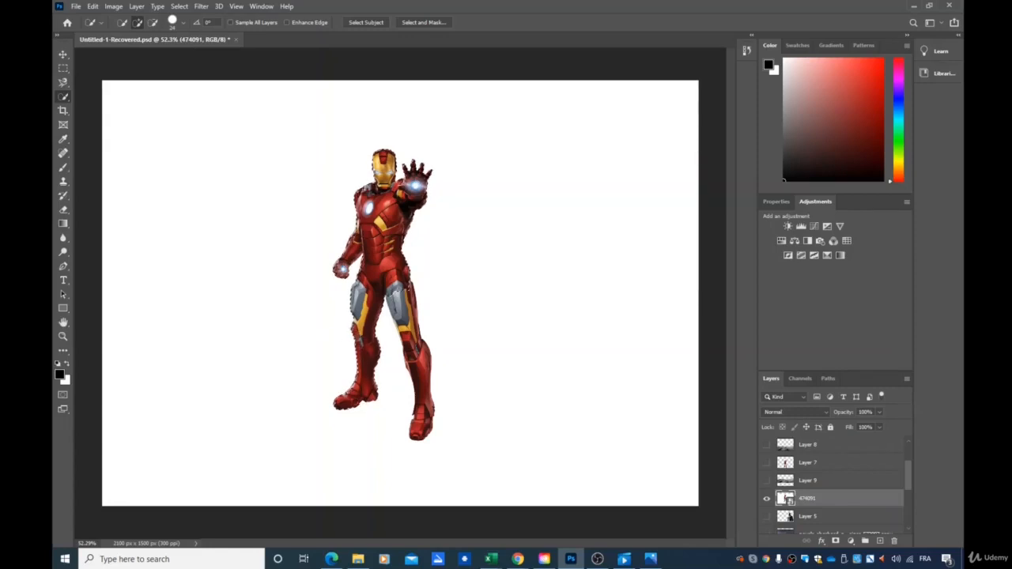
{"action": "left_click_drag", "start_coordinate": [402, 304], "coordinate": [422, 425]}
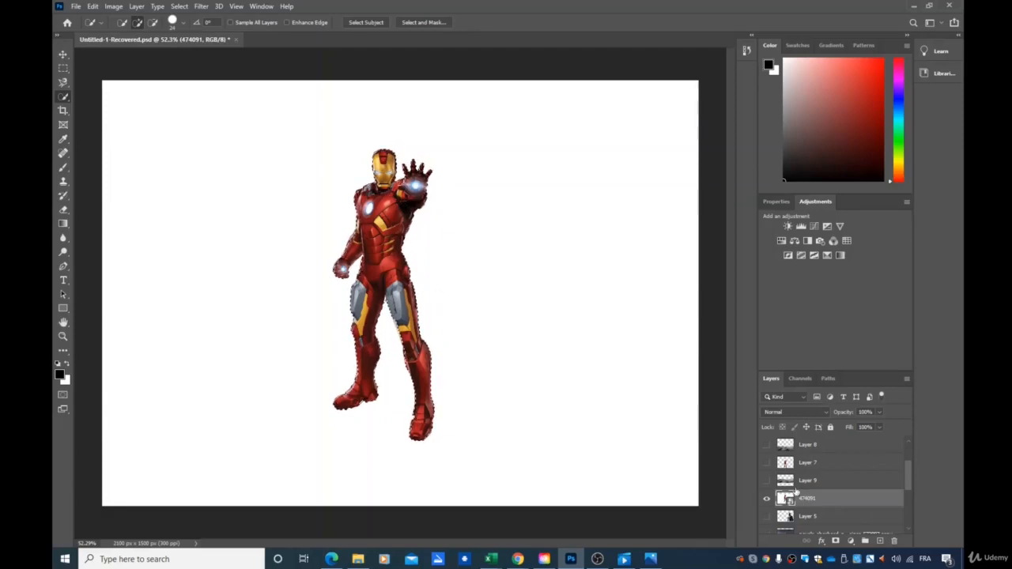
Copy the Iron Man selection to a new layer, hide layer 474091 and show the mountains layer
{"action": "key", "text": "ctrl+j"}
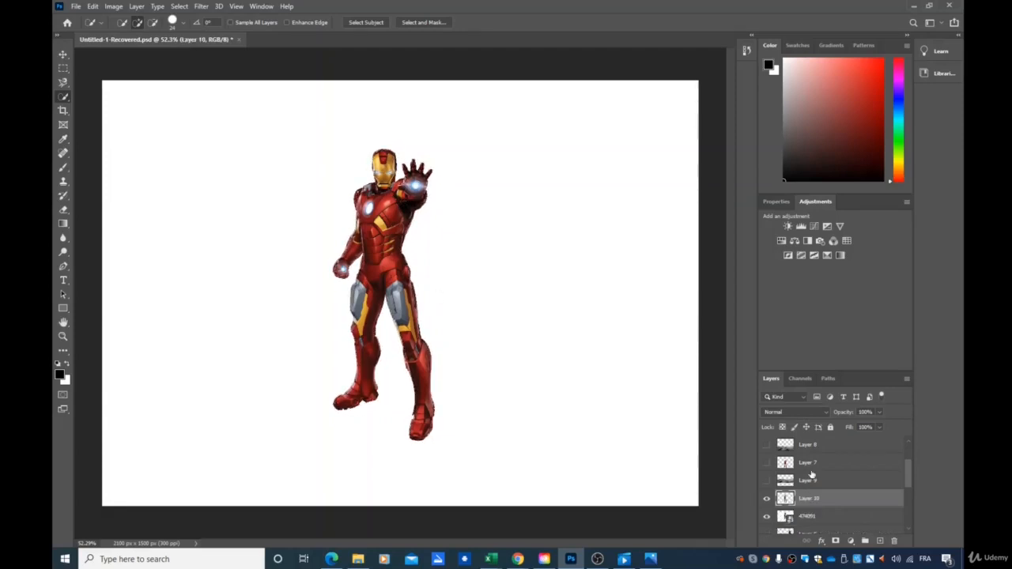
{"action": "left_click", "coordinate": [766, 517]}
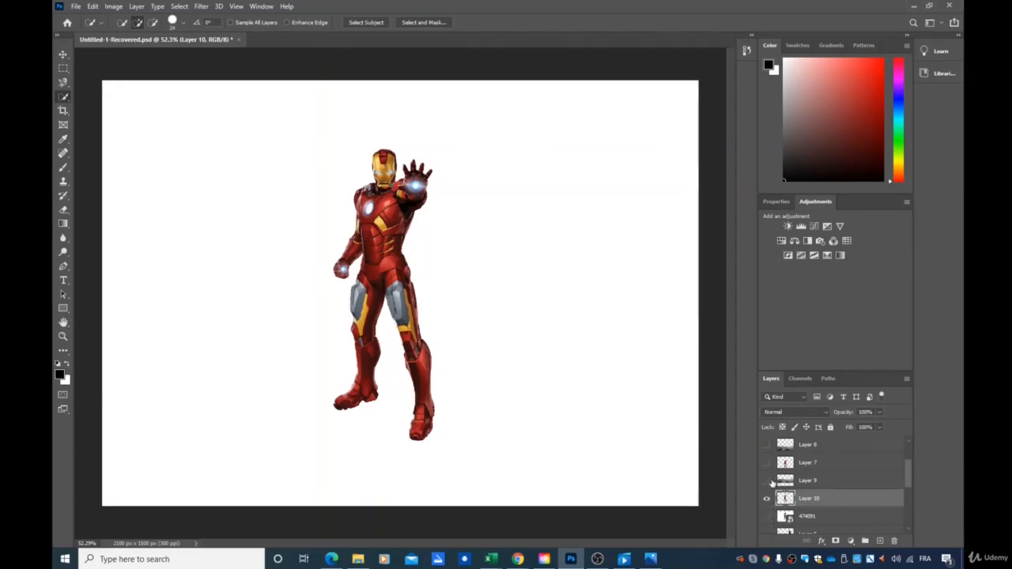
{"action": "left_click", "coordinate": [766, 480]}
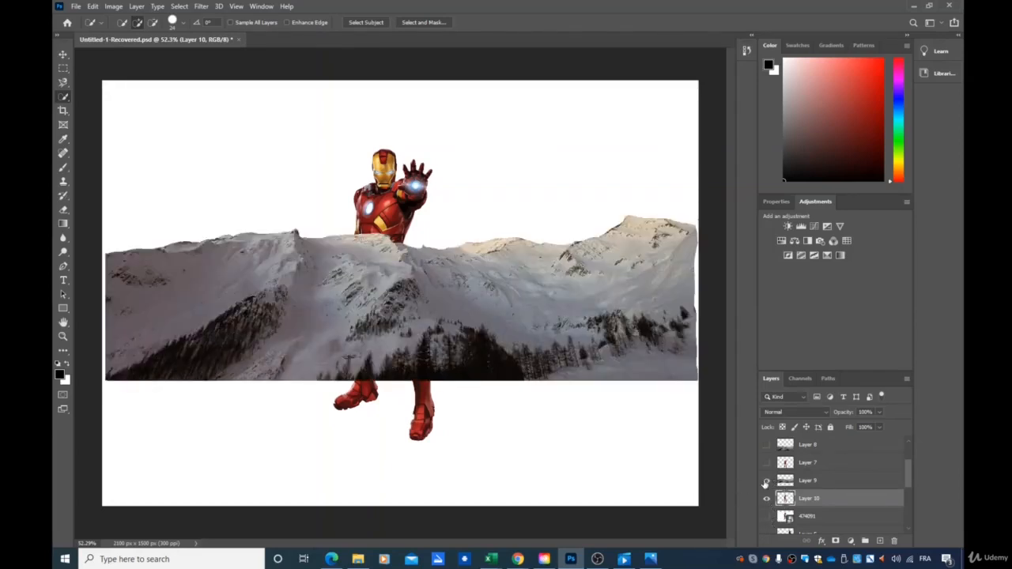
Stack the new Iron Man layer above the mountains and move him slightly down and right
{"action": "left_click_drag", "start_coordinate": [805, 498], "coordinate": [806, 478]}
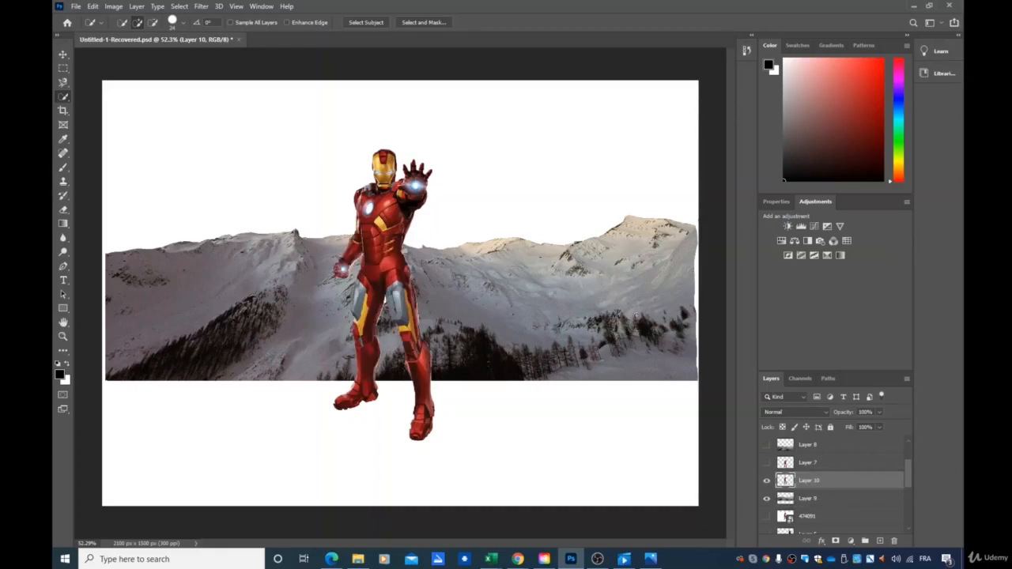
{"action": "left_click", "coordinate": [63, 54]}
{"action": "left_click_drag", "start_coordinate": [388, 202], "coordinate": [409, 226]}
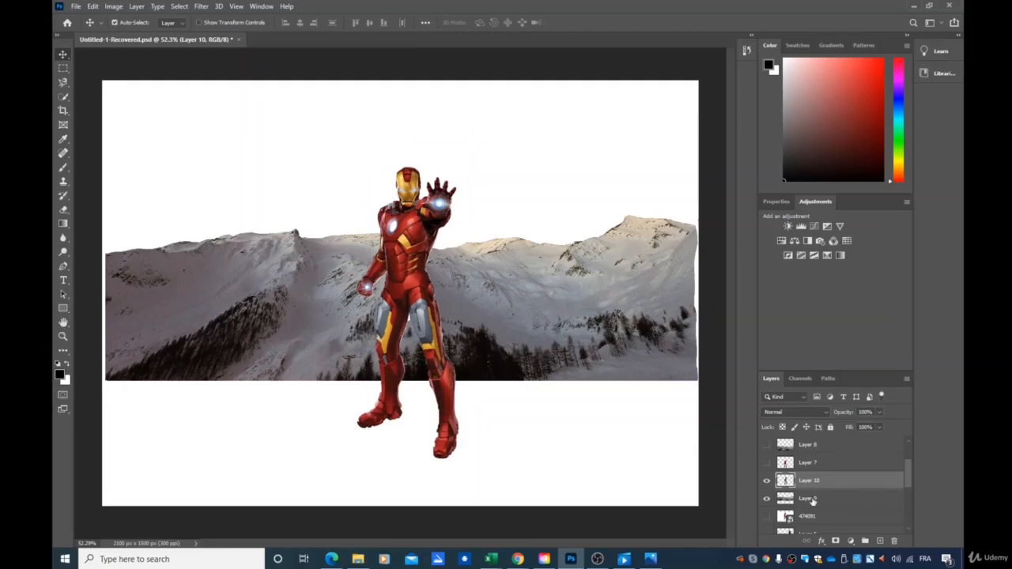
Show Layer 2 and toggle the visibility of layer 474091 and Layer 5
{"action": "scroll", "coordinate": [813, 503], "scroll_direction": "down", "scroll_amount": 4}
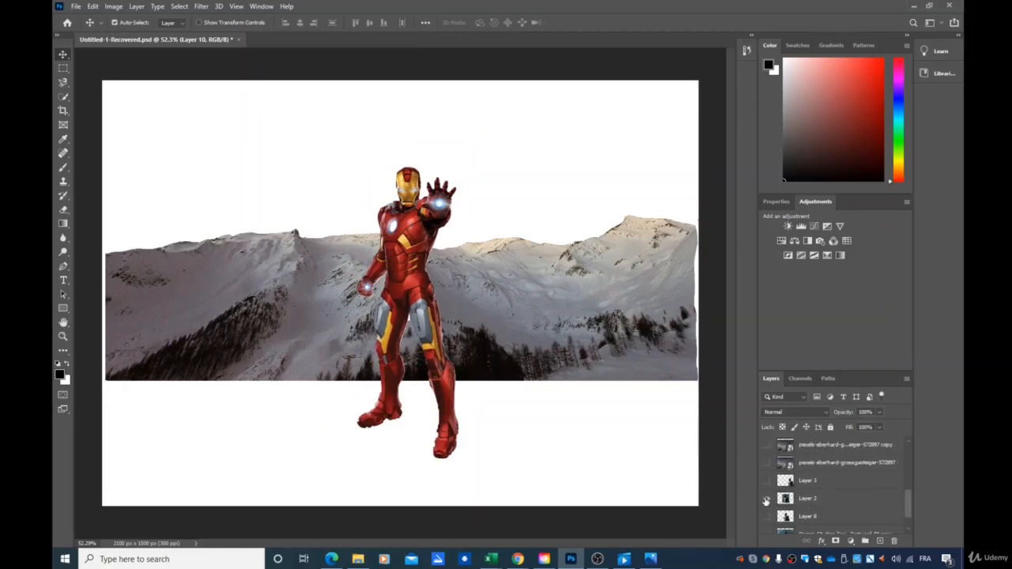
{"action": "left_click", "coordinate": [767, 499]}
{"action": "scroll", "coordinate": [773, 481], "scroll_direction": "up", "scroll_amount": 4}
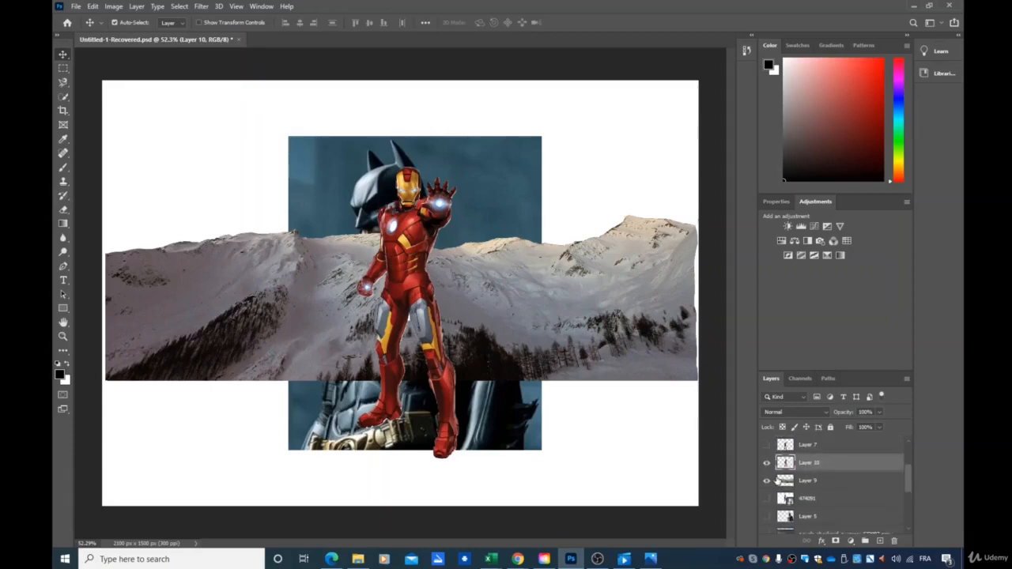
{"action": "left_click", "coordinate": [767, 500]}
{"action": "left_click", "coordinate": [768, 517]}
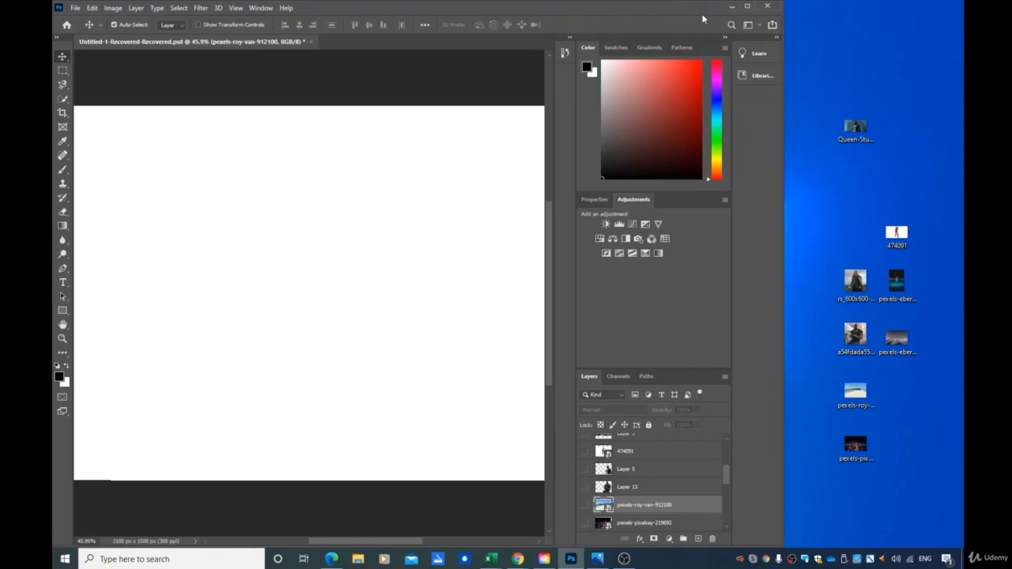
Preview the pexels-roy-van beach and pexels-pixabay city photo layers by toggling their visibility
{"action": "left_click", "coordinate": [585, 506]}
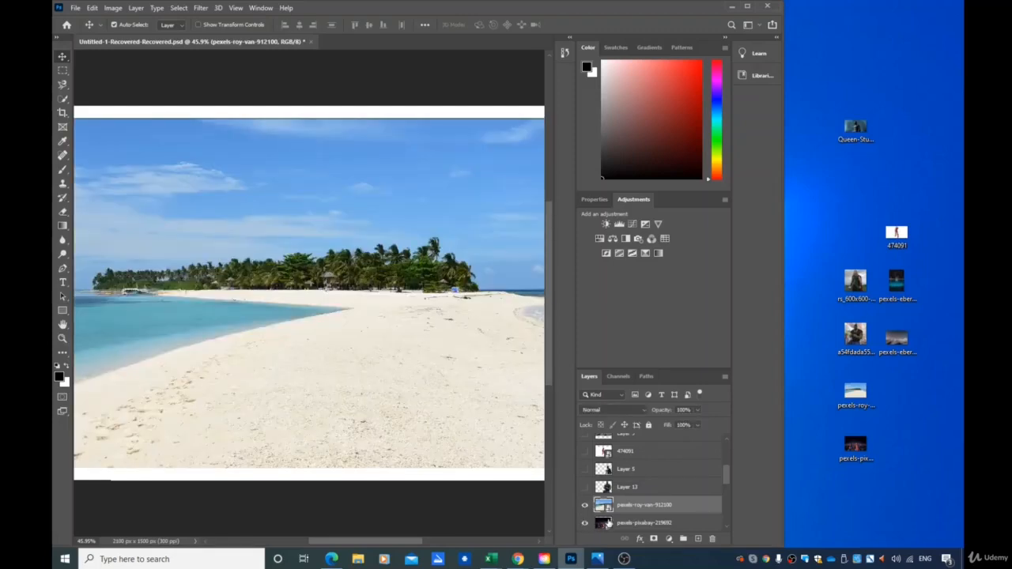
{"action": "left_click", "coordinate": [586, 506]}
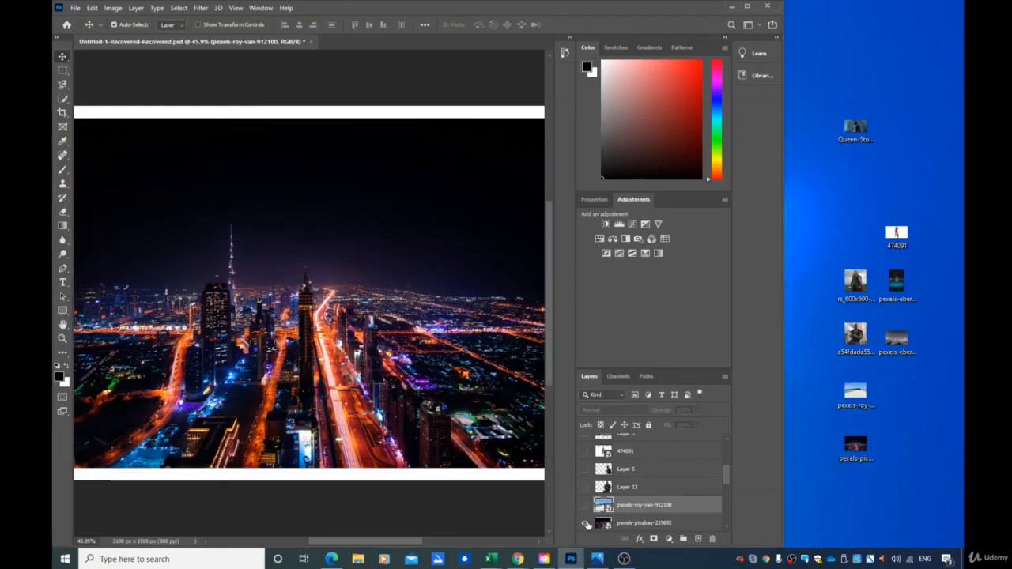
{"action": "left_click", "coordinate": [585, 505]}
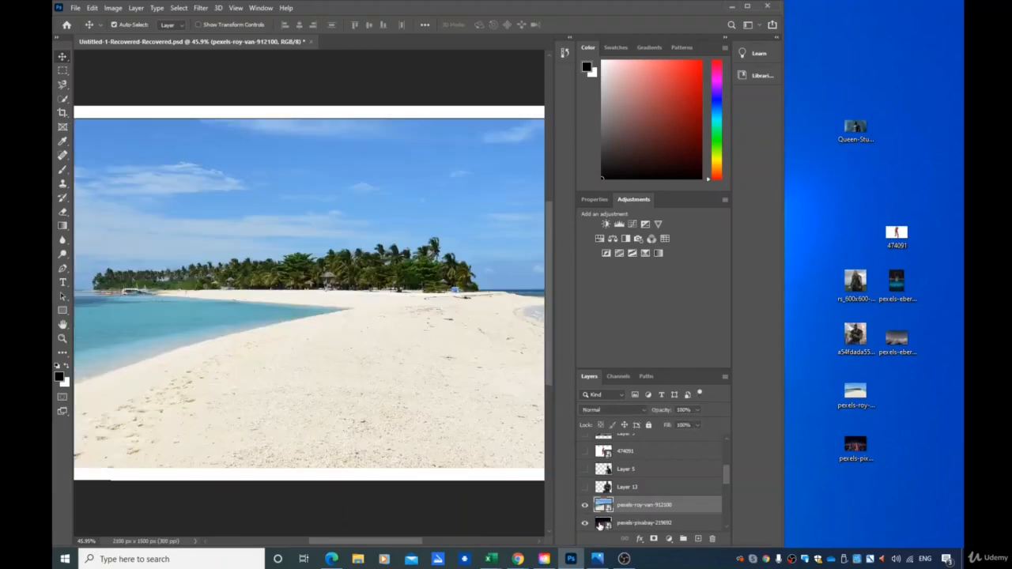
{"action": "left_click", "coordinate": [586, 506]}
{"action": "left_click", "coordinate": [587, 524]}
{"action": "left_click", "coordinate": [586, 525]}
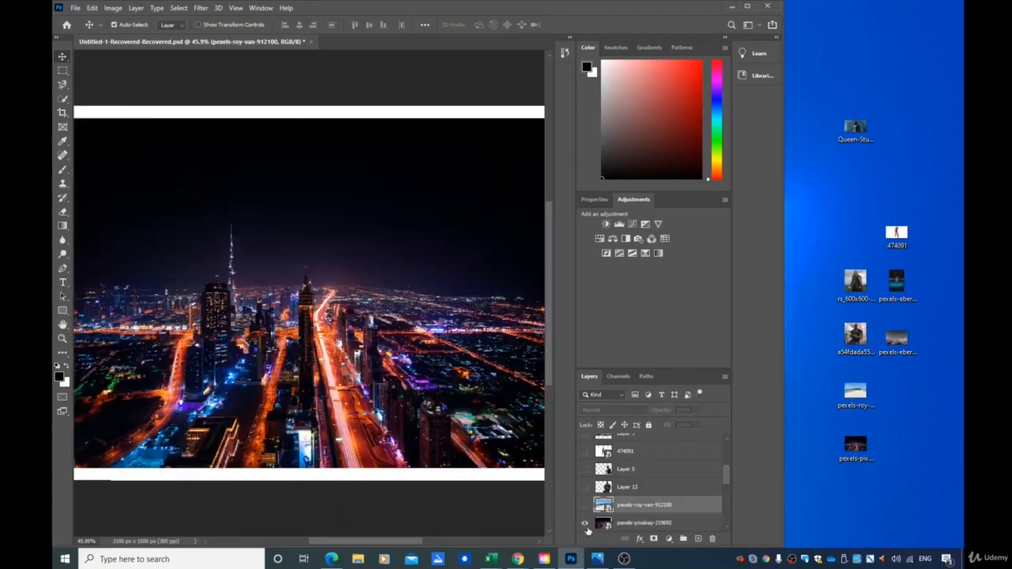
{"action": "left_click", "coordinate": [586, 525]}
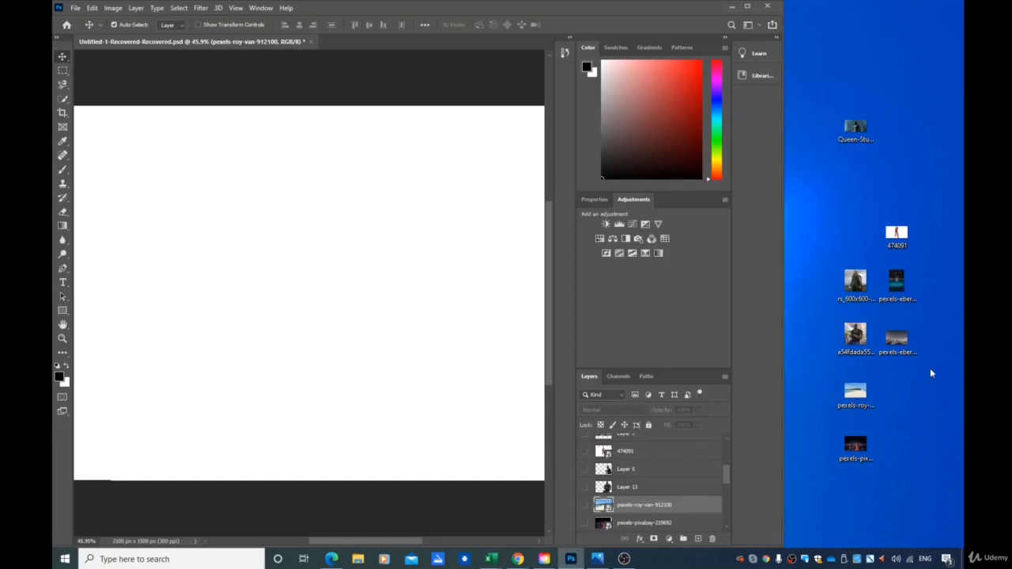
Open the Hulk image and place it into the Untitled-1 composite document, confirming the placement
{"action": "left_click_drag", "start_coordinate": [855, 335], "coordinate": [621, 497]}
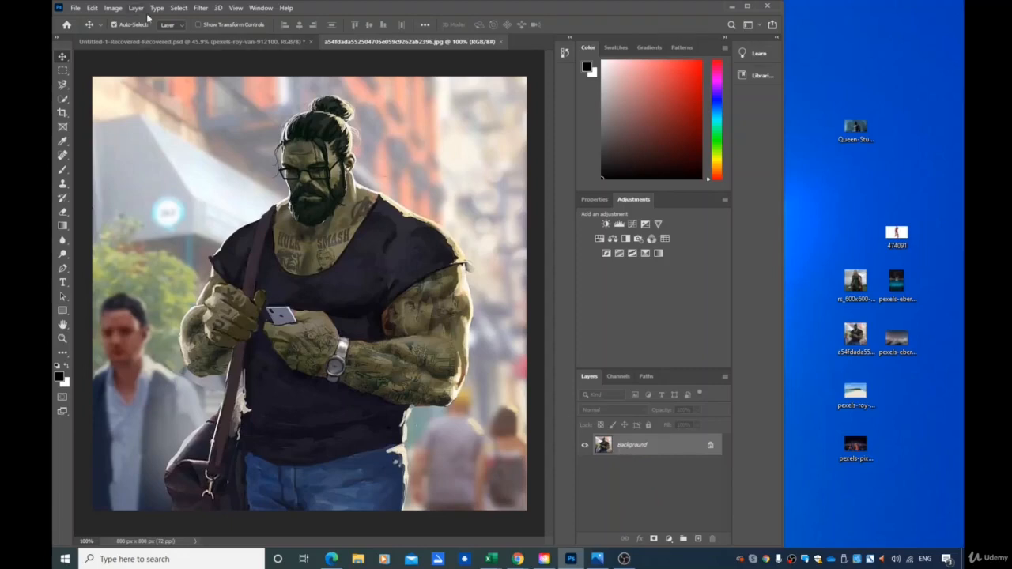
{"action": "left_click", "coordinate": [158, 41]}
{"action": "left_click_drag", "start_coordinate": [855, 335], "coordinate": [351, 338]}
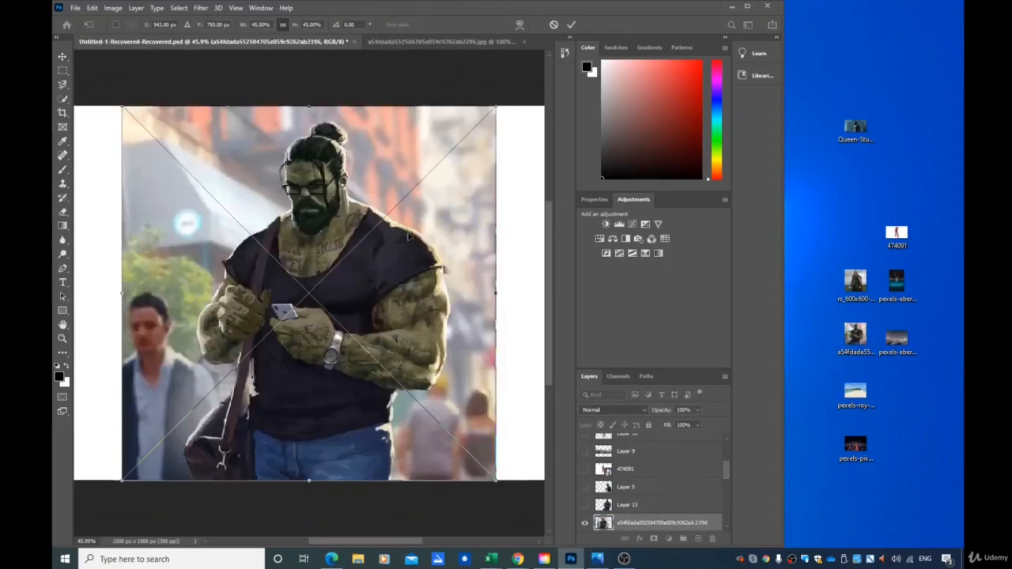
{"action": "key", "text": "Return"}
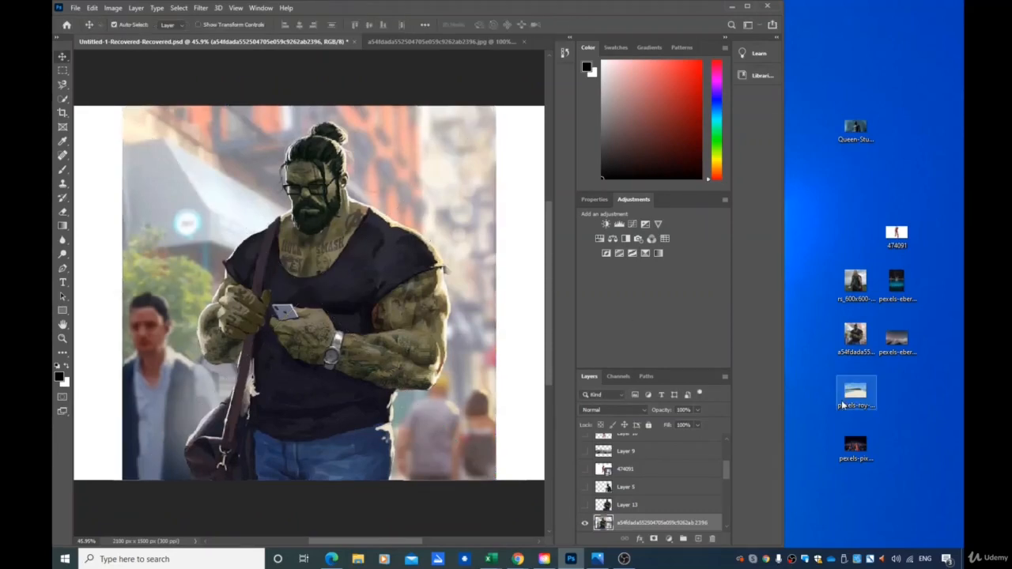
Move the second a54fdada Hulk layer up beneath the first and shift the Hulk image slightly right
{"action": "left_click", "coordinate": [748, 6]}
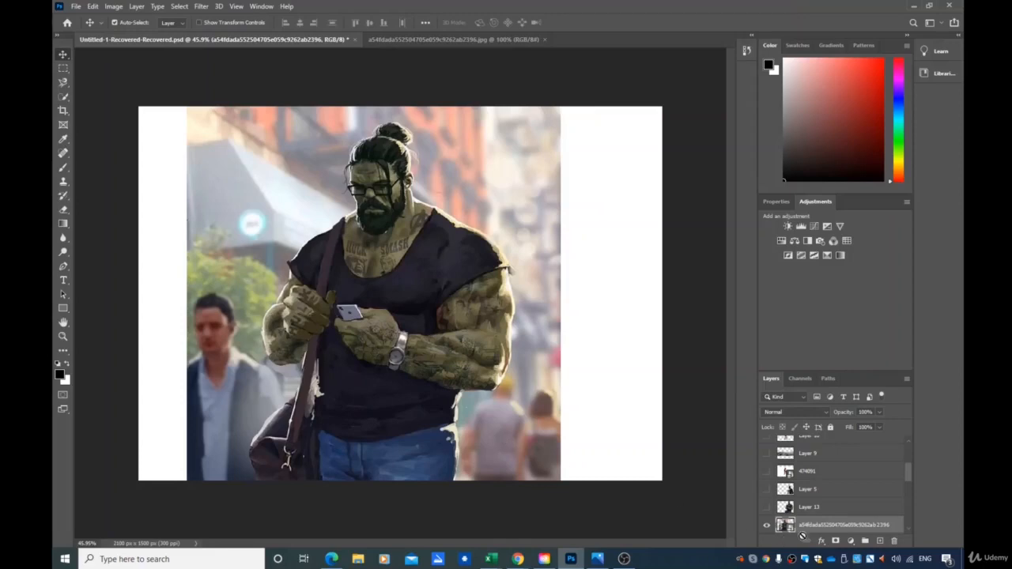
{"action": "scroll", "coordinate": [838, 527], "scroll_direction": "down", "scroll_amount": 2}
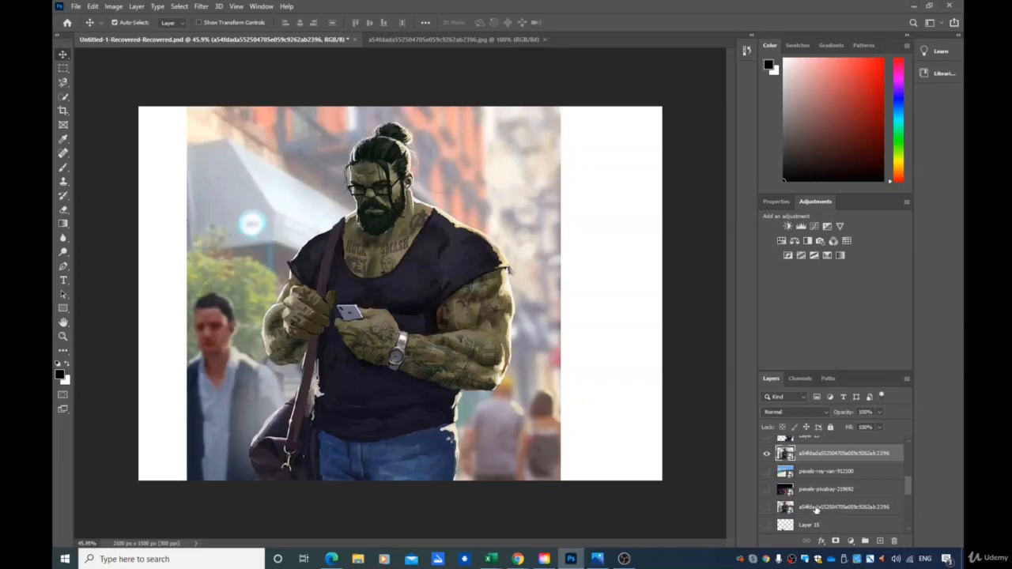
{"action": "left_click_drag", "start_coordinate": [815, 510], "coordinate": [822, 465]}
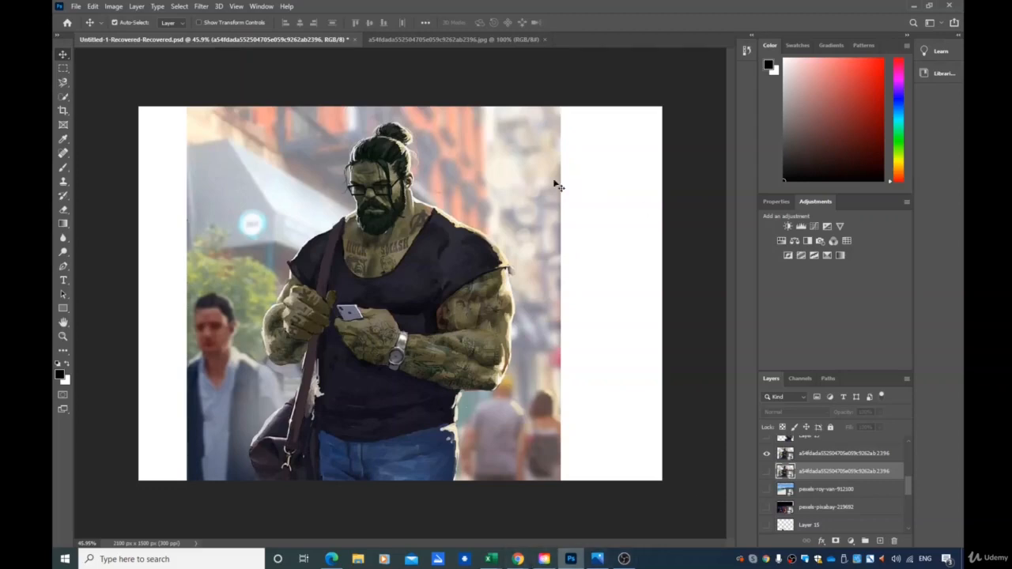
{"action": "left_click_drag", "start_coordinate": [490, 196], "coordinate": [509, 196]}
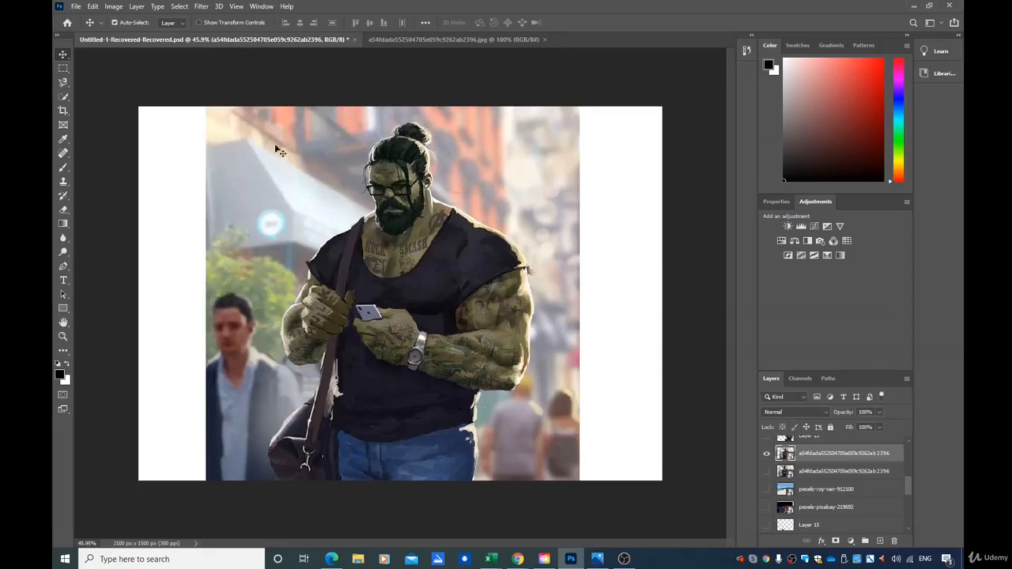
Copy a rectangular marquee selection around Hulk to a new layer and hide both original a54fdada layers
{"action": "left_click", "coordinate": [69, 81]}
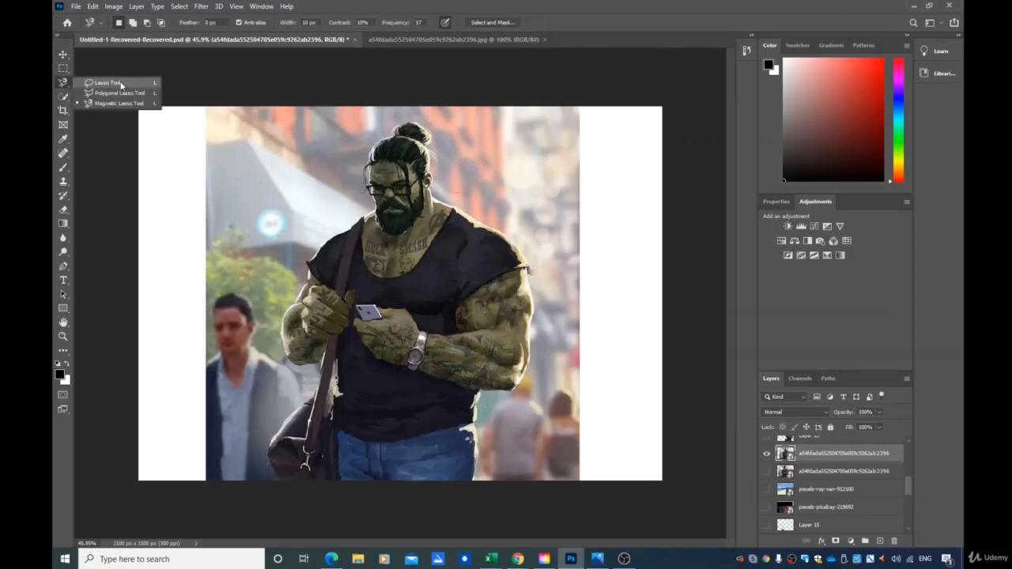
{"action": "left_click", "coordinate": [64, 71]}
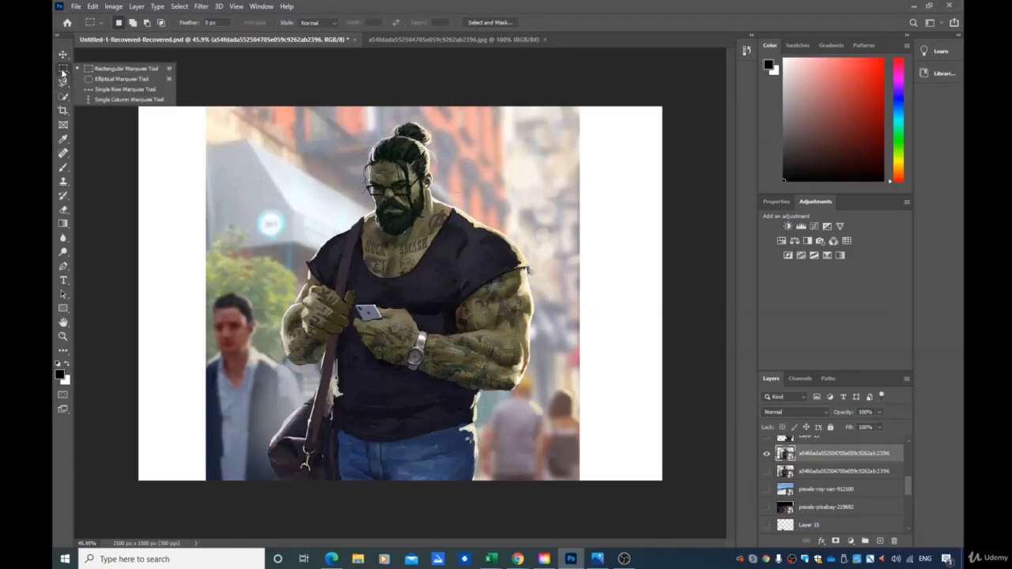
{"action": "left_click", "coordinate": [63, 72]}
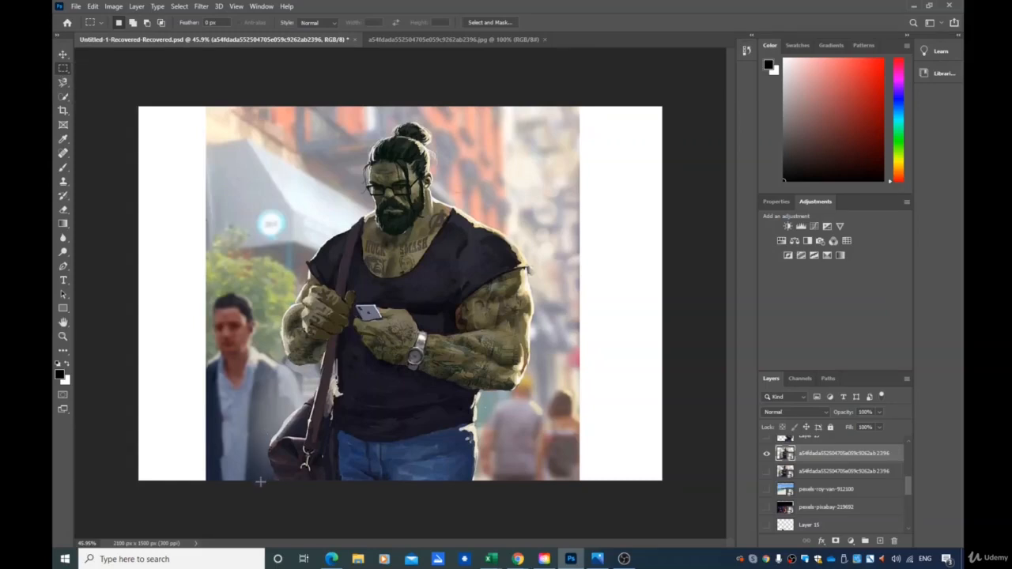
{"action": "left_click_drag", "start_coordinate": [266, 481], "coordinate": [538, 118]}
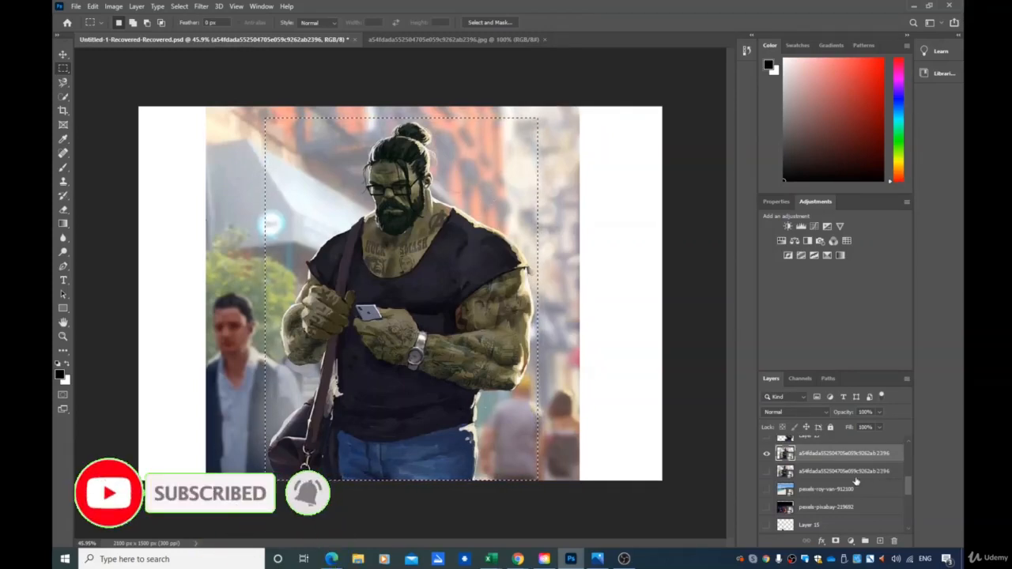
{"action": "key", "text": "ctrl+j"}
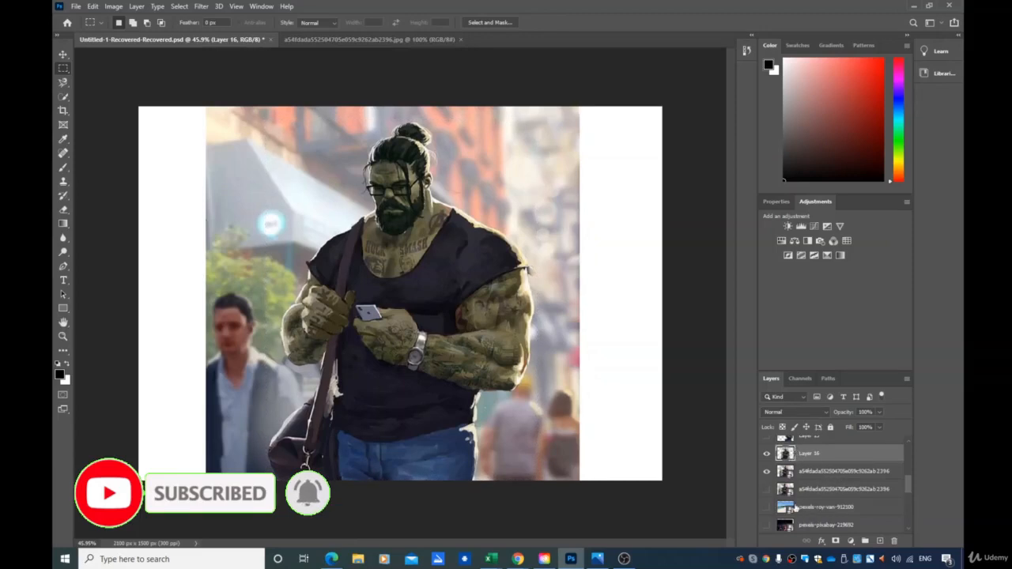
{"action": "left_click", "coordinate": [766, 471]}
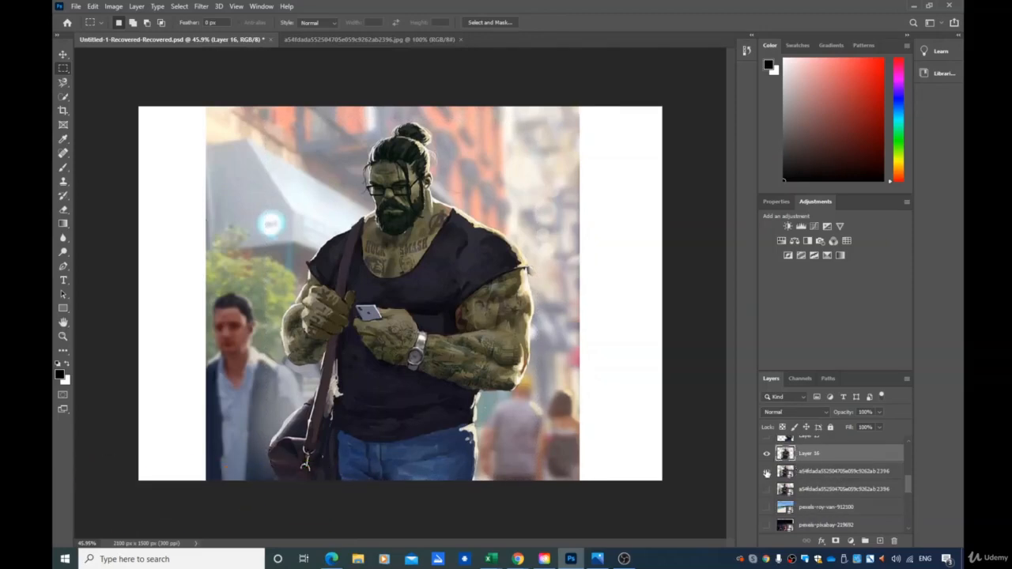
{"action": "left_click", "coordinate": [767, 489]}
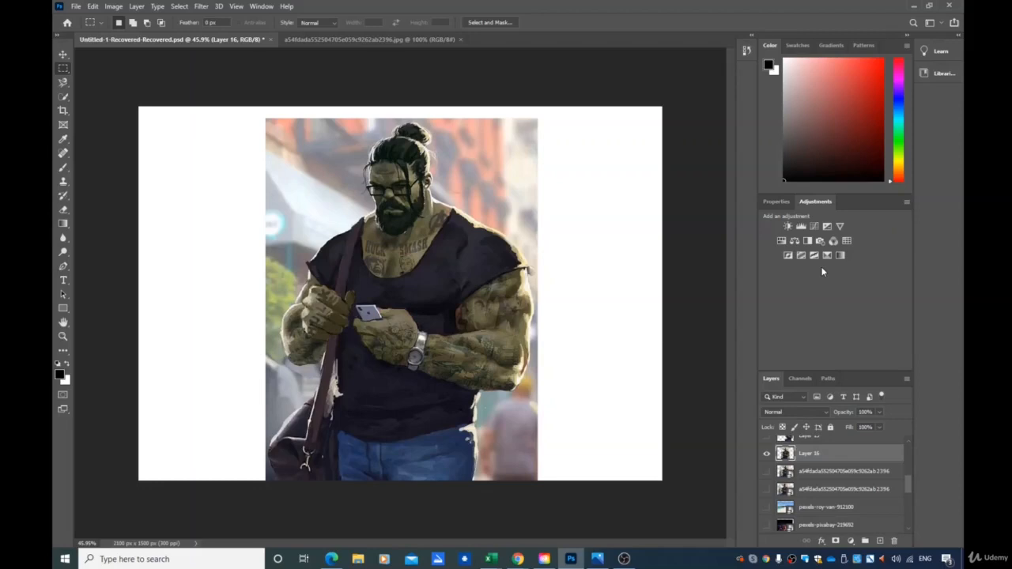
Try selecting background areas around Hulk with the Magic Wand tool
{"action": "left_click", "coordinate": [63, 98]}
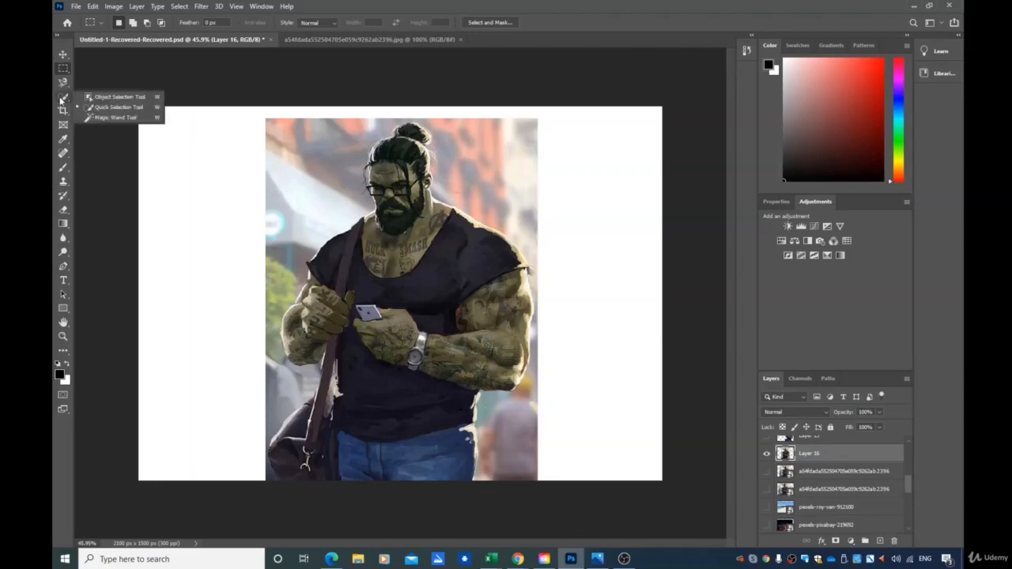
{"action": "left_click", "coordinate": [93, 118]}
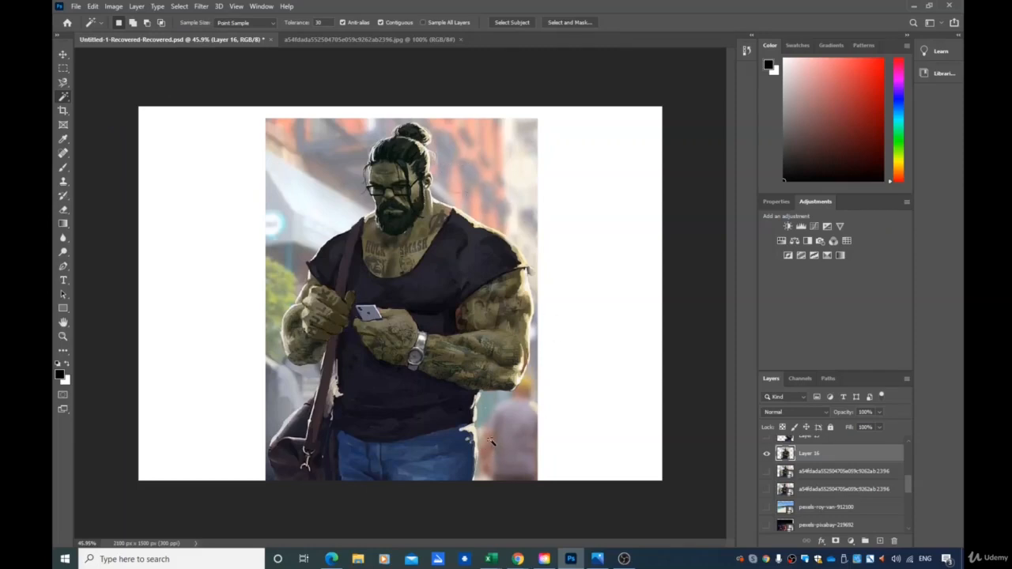
{"action": "left_click", "coordinate": [453, 204]}
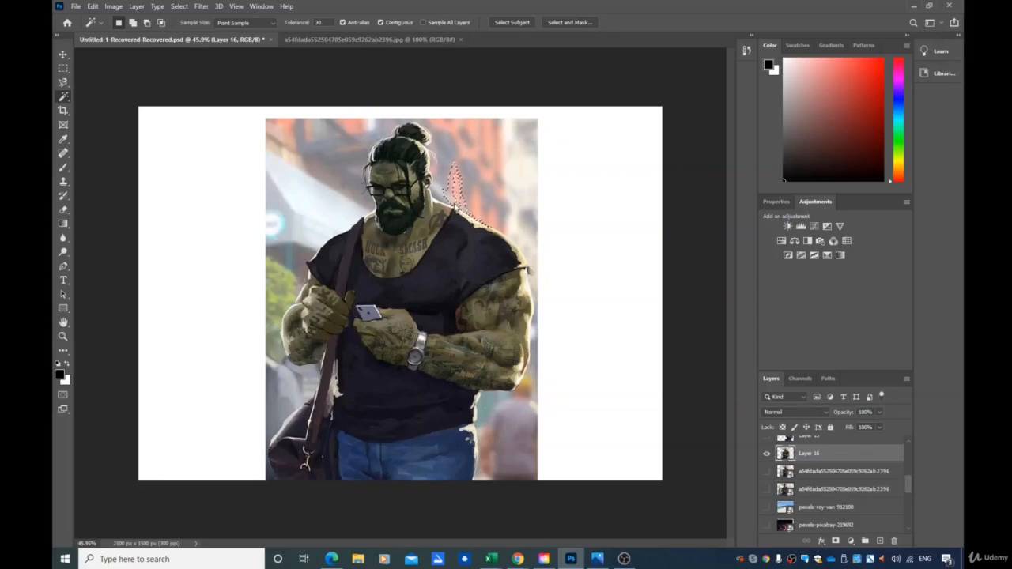
{"action": "left_click", "coordinate": [484, 135]}
{"action": "left_click", "coordinate": [305, 148], "text": "shift"}
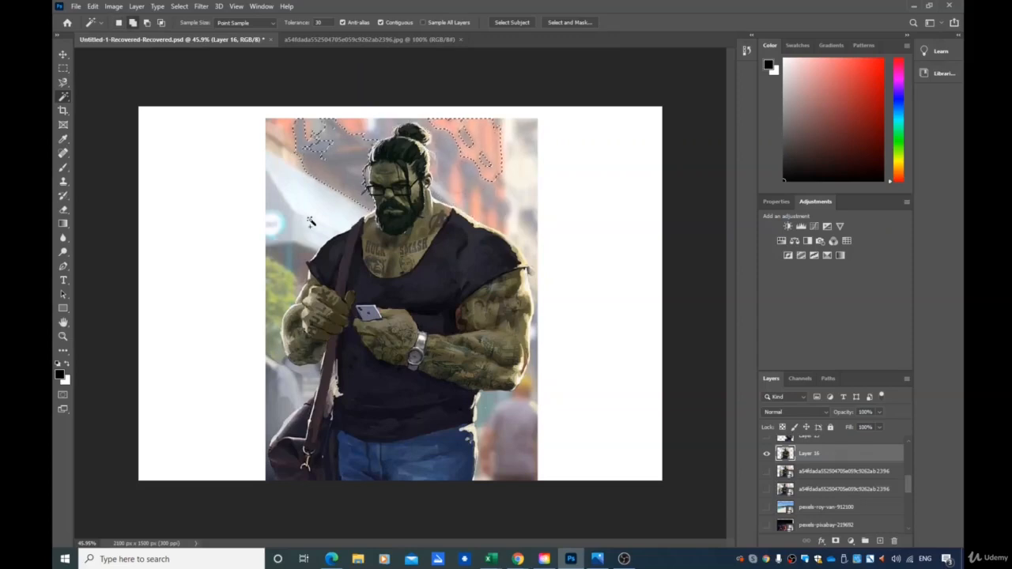
{"action": "left_click", "coordinate": [310, 222], "text": "shift"}
{"action": "left_click", "coordinate": [282, 277], "text": "shift"}
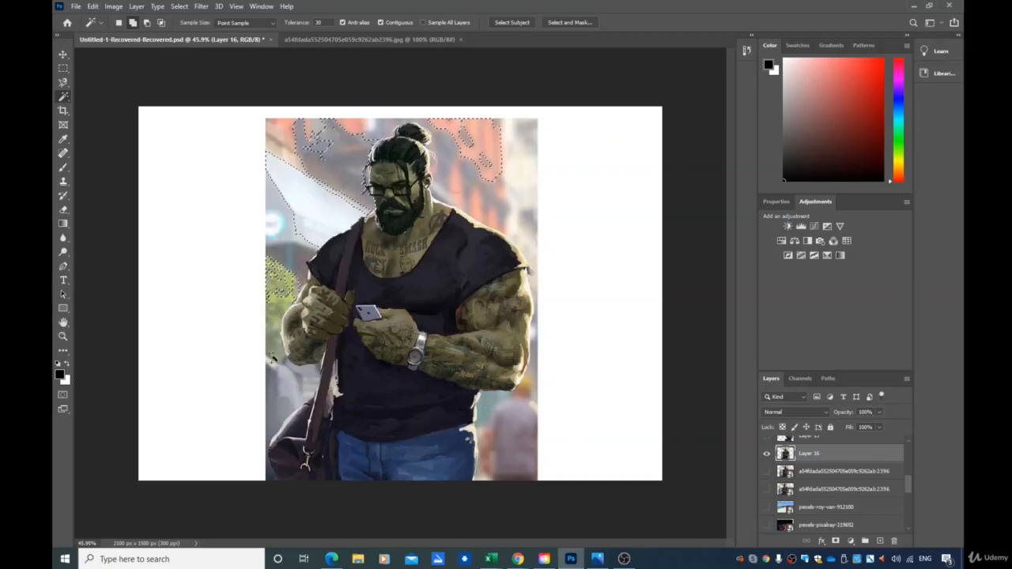
{"action": "left_click", "coordinate": [272, 393]}
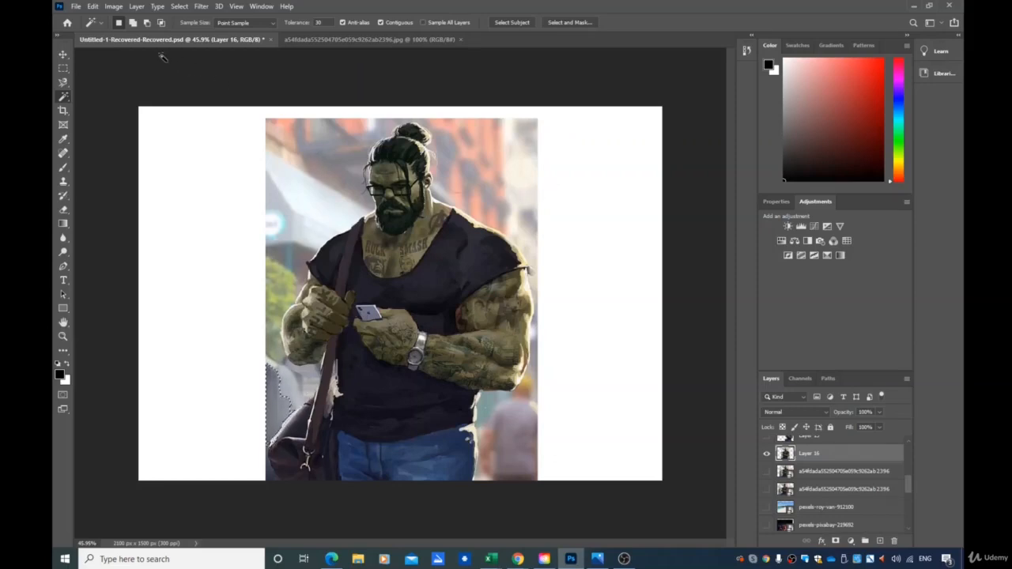
Deselect, then trace a freehand Lasso selection around Hulk's outline on Layer 16
{"action": "left_click", "coordinate": [64, 82]}
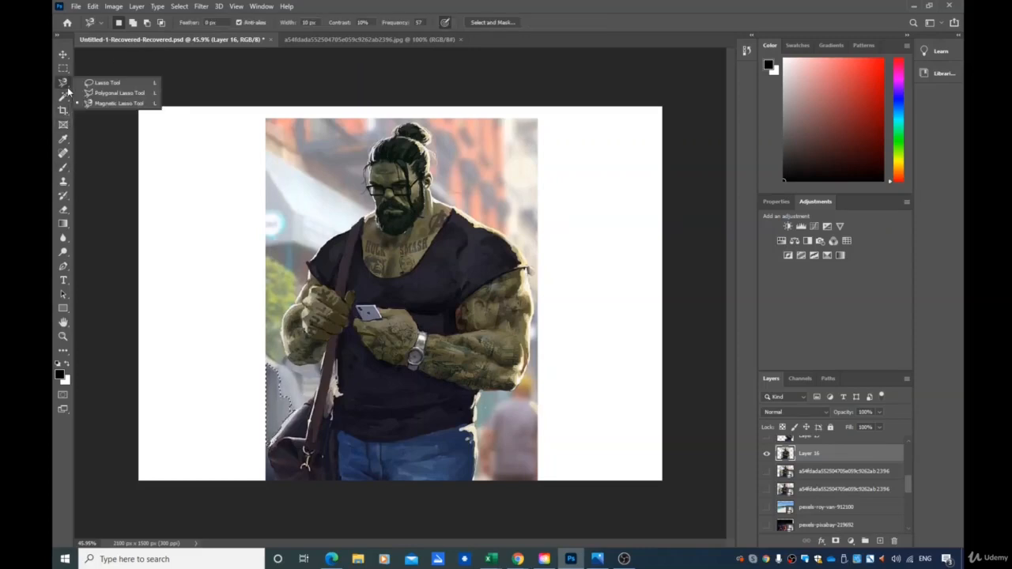
{"action": "left_click", "coordinate": [112, 85]}
{"action": "left_click", "coordinate": [180, 6]}
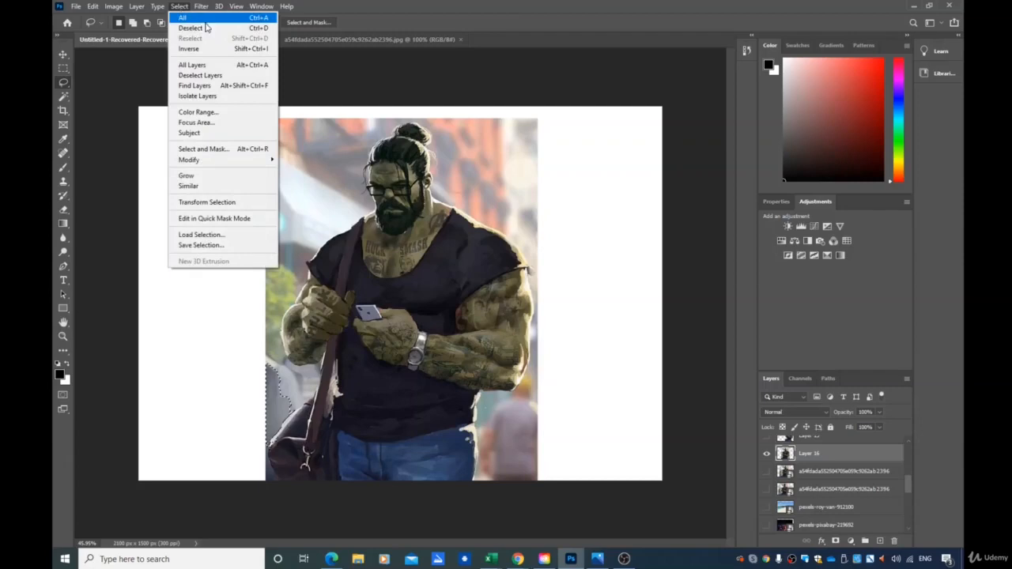
{"action": "left_click", "coordinate": [206, 28]}
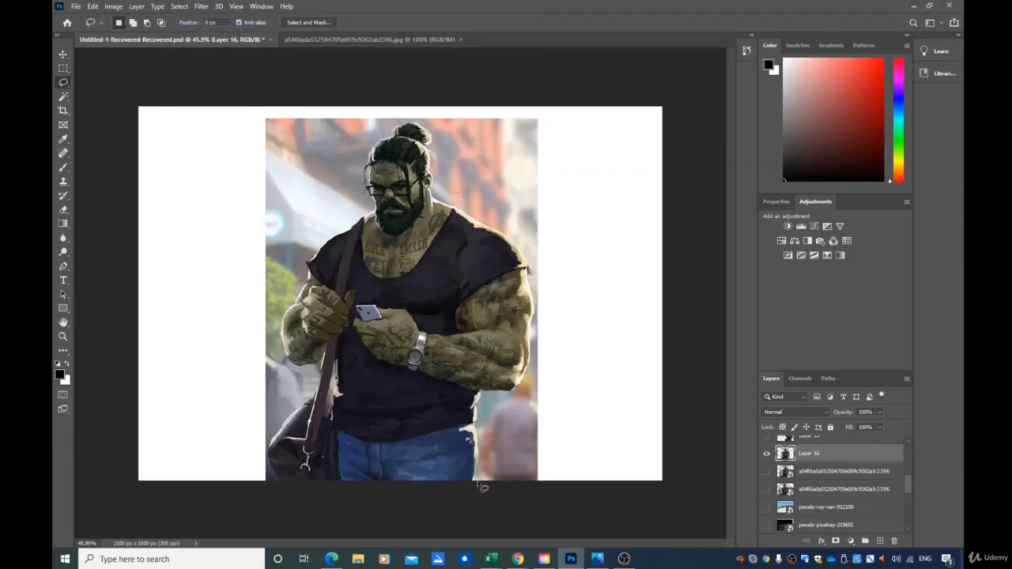
{"action": "left_click", "coordinate": [69, 85]}
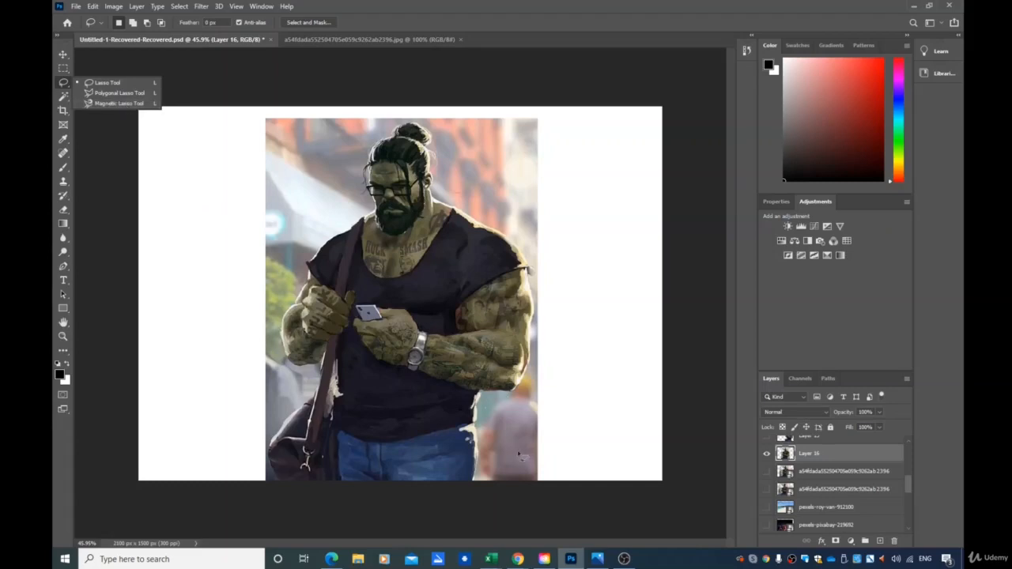
{"action": "left_click", "coordinate": [481, 484]}
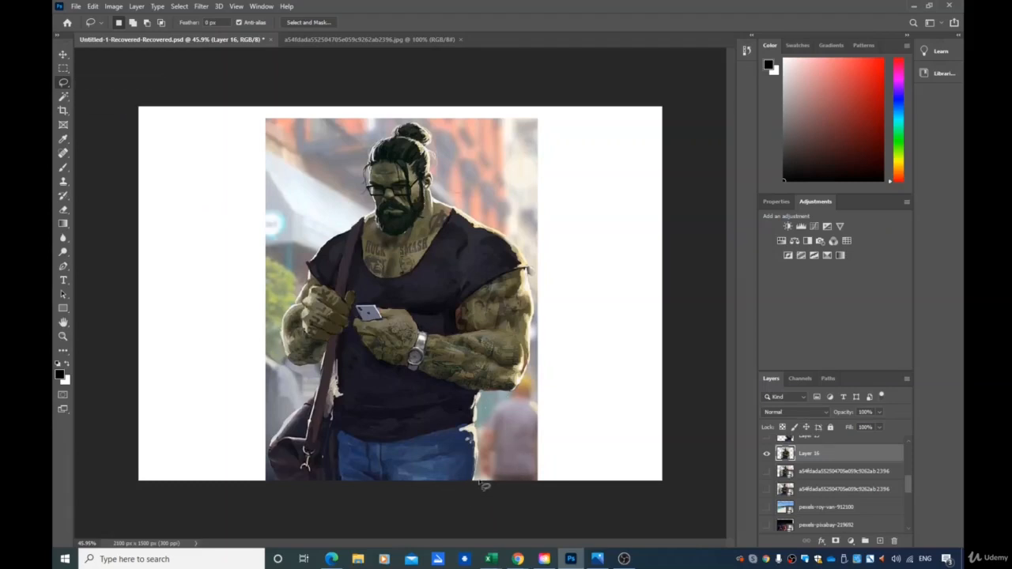
{"action": "mouse_move", "coordinate": [483, 408]}
{"action": "left_mouse_down"}
{"action": "mouse_move", "coordinate": [528, 402]}
{"action": "mouse_move", "coordinate": [536, 385]}
{"action": "mouse_move", "coordinate": [535, 258]}
{"action": "mouse_move", "coordinate": [494, 216]}
{"action": "mouse_move", "coordinate": [440, 194]}
{"action": "mouse_move", "coordinate": [439, 127]}
{"action": "mouse_move", "coordinate": [385, 123]}
{"action": "mouse_move", "coordinate": [355, 166]}
{"action": "mouse_move", "coordinate": [360, 208]}
{"action": "mouse_move", "coordinate": [314, 251]}
{"action": "mouse_move", "coordinate": [279, 312]}
{"action": "mouse_move", "coordinate": [279, 358]}
{"action": "mouse_move", "coordinate": [309, 380]}
{"action": "mouse_move", "coordinate": [273, 439]}
{"action": "mouse_move", "coordinate": [271, 486]}
{"action": "left_mouse_up"}
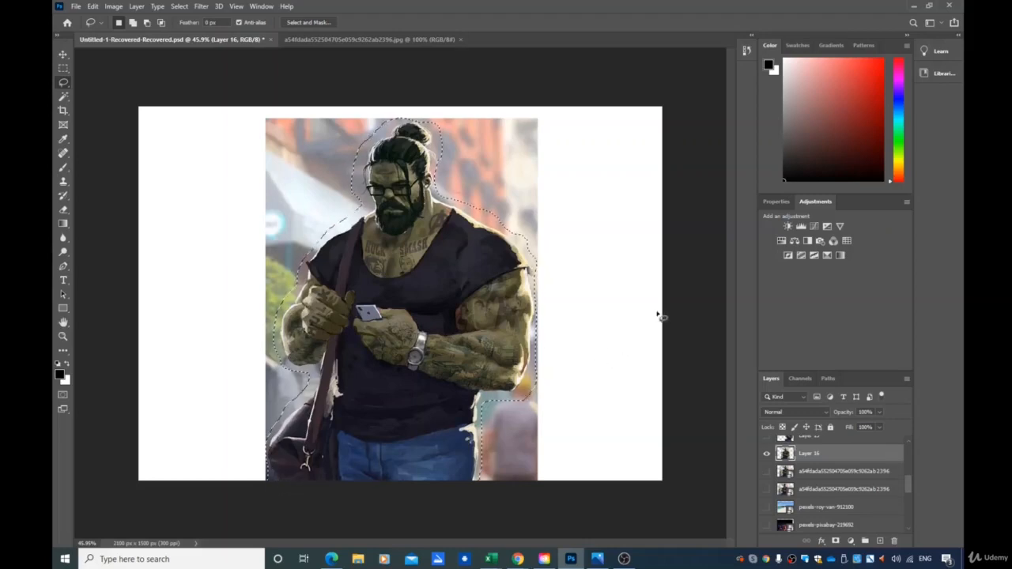
Invert the lasso selection and delete the background surrounding Hulk
{"action": "key", "text": "Delete"}
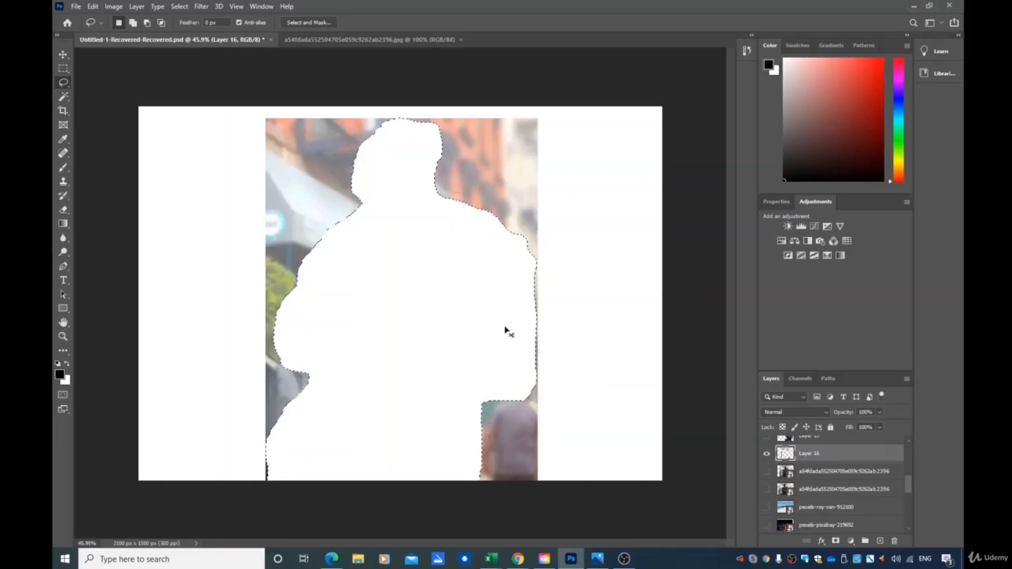
{"action": "key", "text": "ctrl+z"}
{"action": "right_click", "coordinate": [385, 331]}
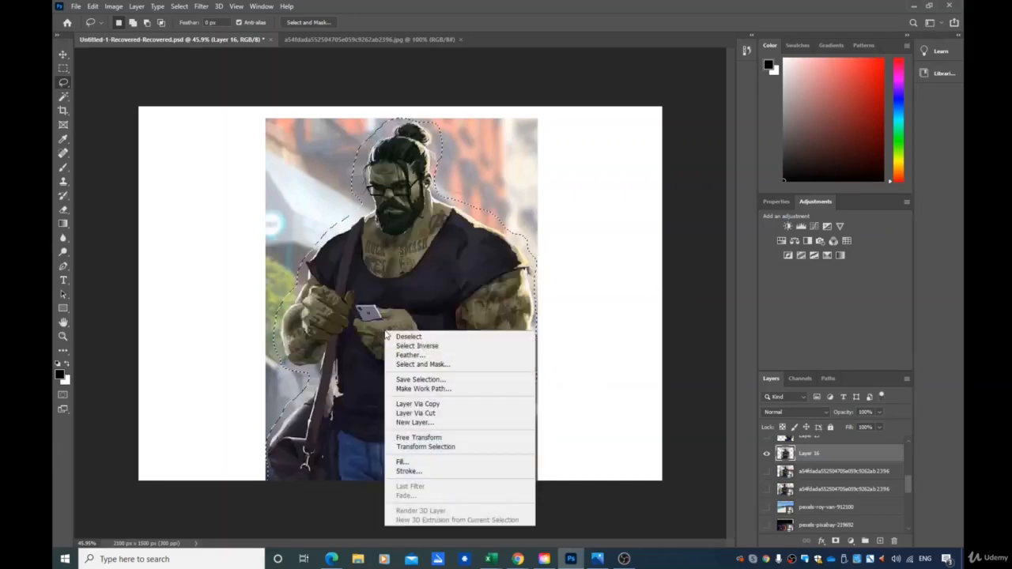
{"action": "left_click", "coordinate": [443, 348]}
{"action": "key", "text": "Delete"}
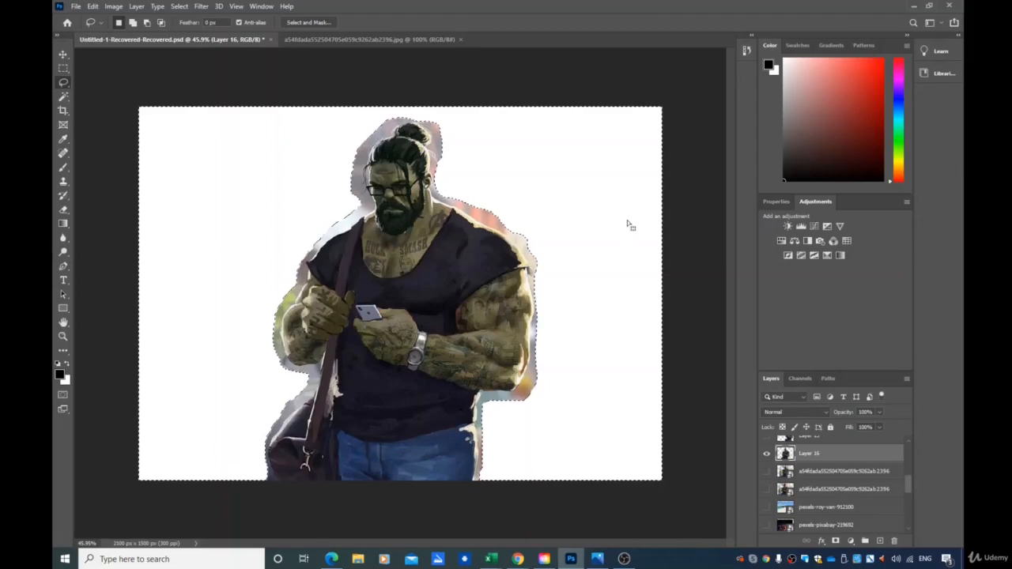
Switch to the Magic Wand tool and deselect everything
{"action": "right_click", "coordinate": [67, 86]}
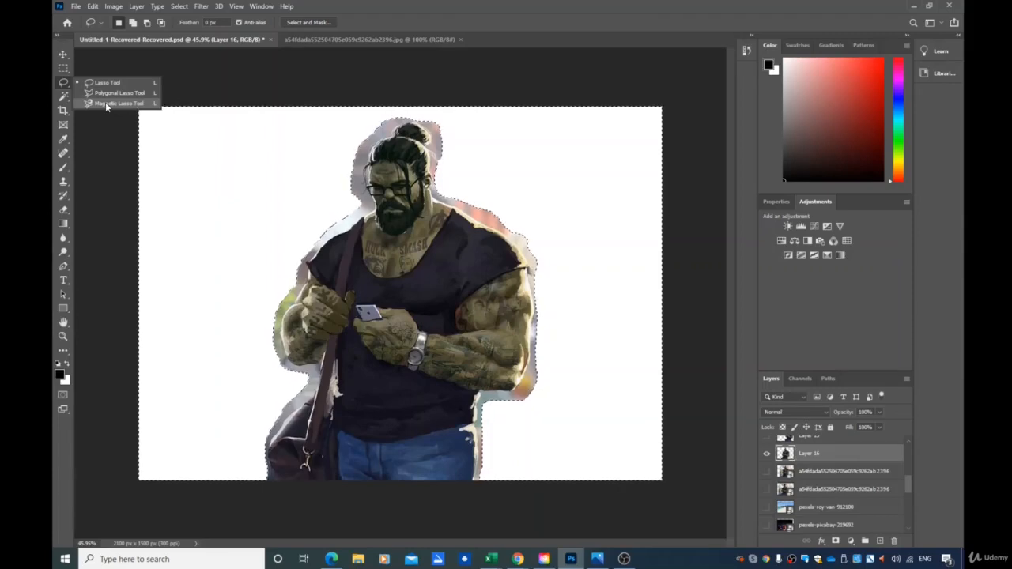
{"action": "left_click", "coordinate": [66, 100]}
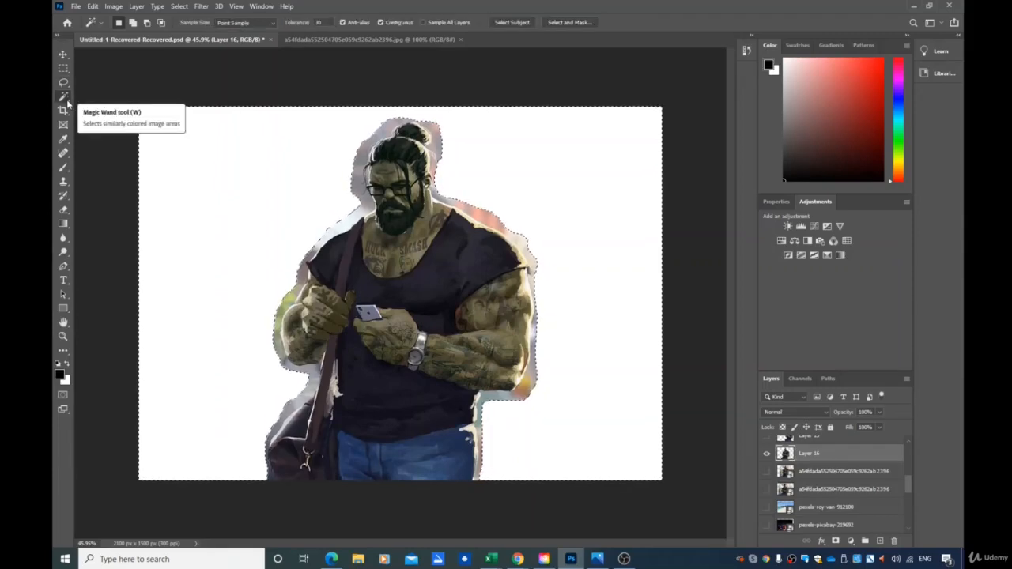
{"action": "right_click", "coordinate": [66, 99]}
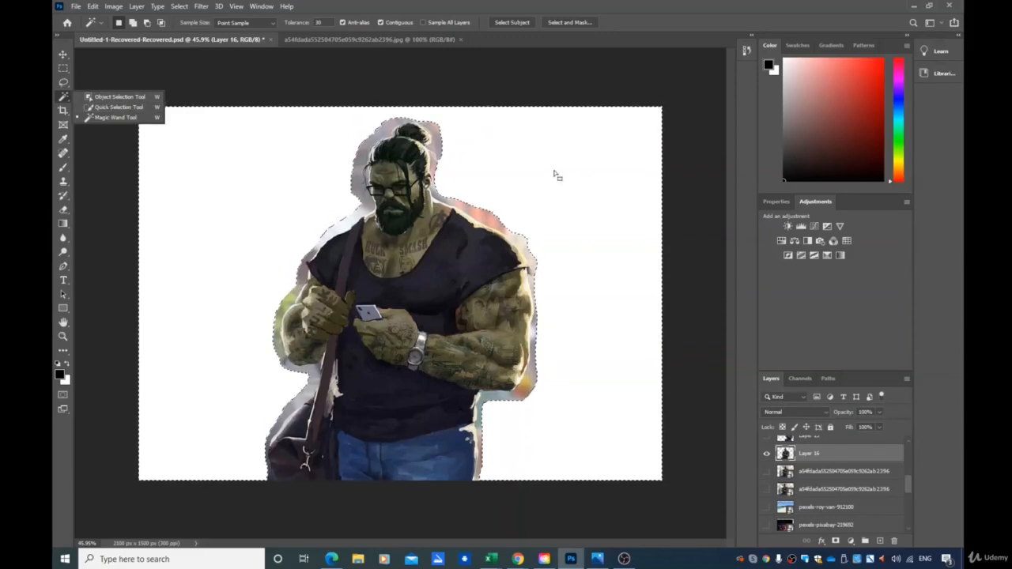
{"action": "left_click", "coordinate": [202, 7]}
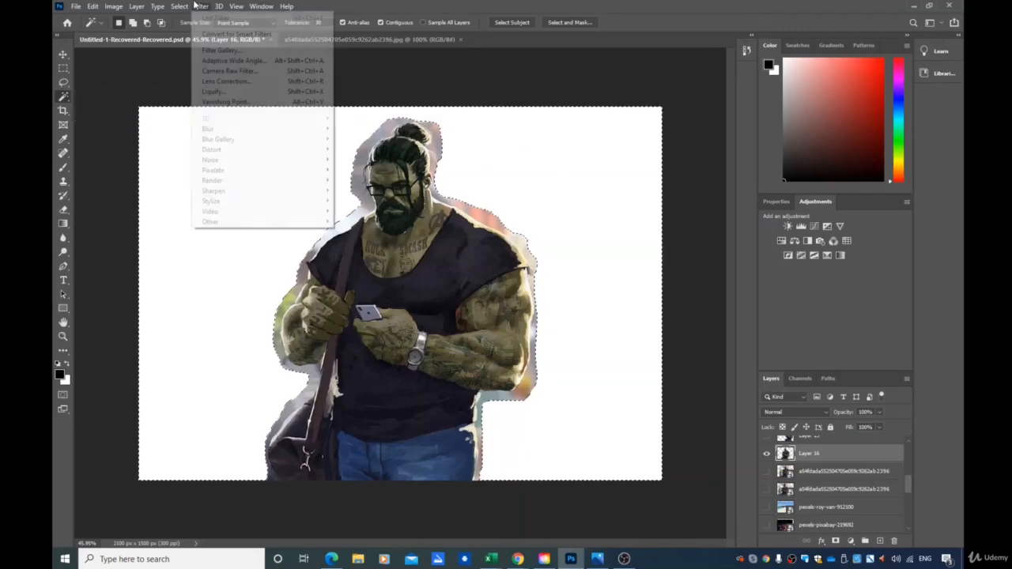
{"action": "left_click", "coordinate": [190, 28]}
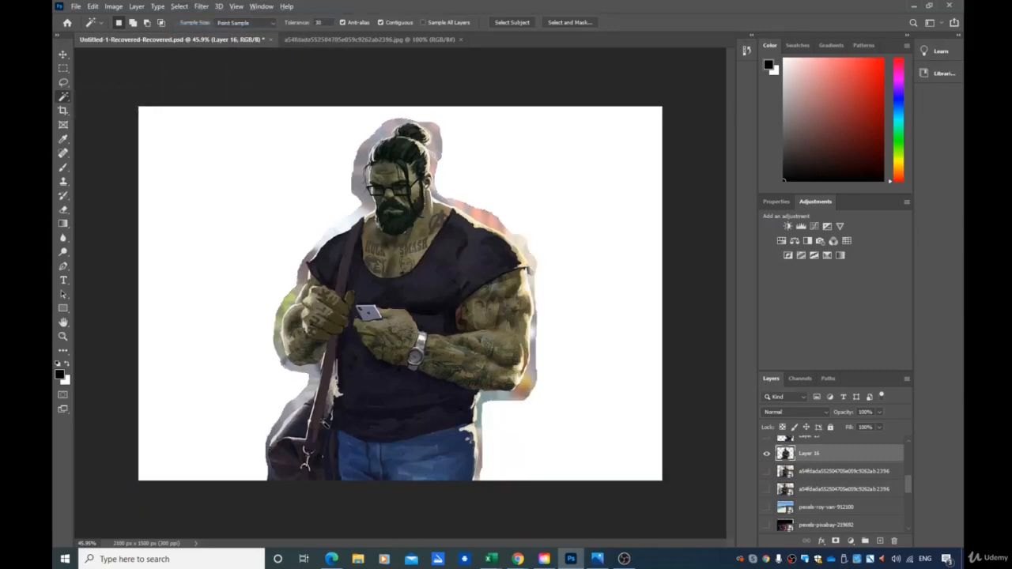
{"action": "scroll", "coordinate": [333, 402], "scroll_direction": "up", "scroll_amount": 1}
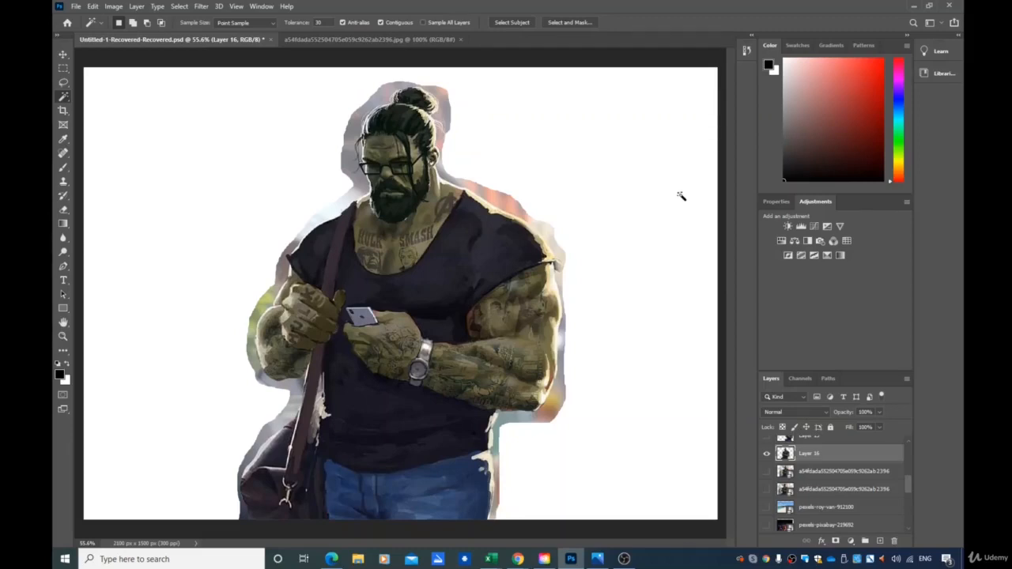
Zoom out, pick leftover background fringes above Hulk's head with the Magic Wand, and delete them
{"action": "scroll", "coordinate": [398, 409], "scroll_direction": "down", "scroll_amount": 1}
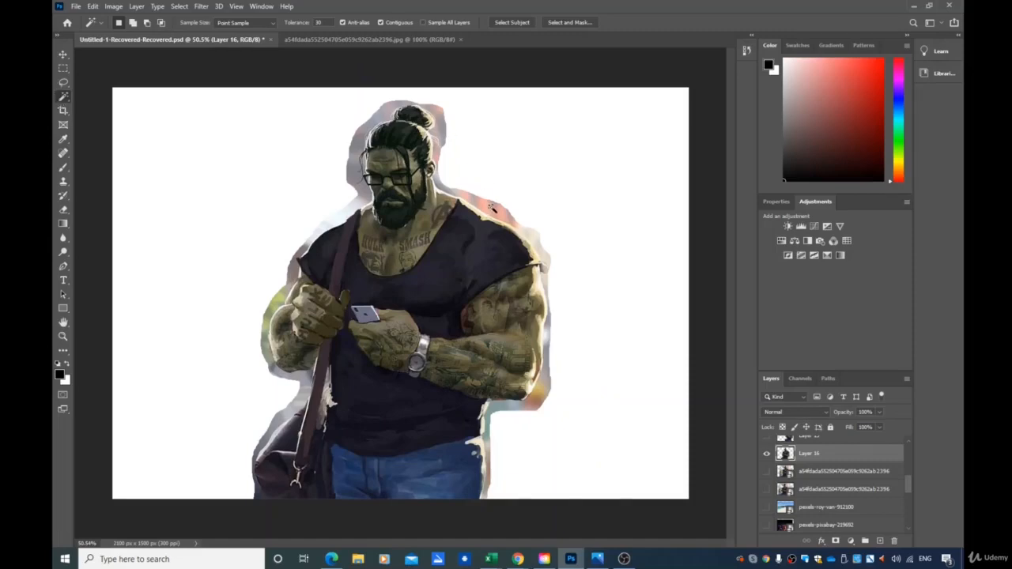
{"action": "left_click", "coordinate": [491, 206]}
{"action": "left_click", "coordinate": [553, 289], "text": "shift"}
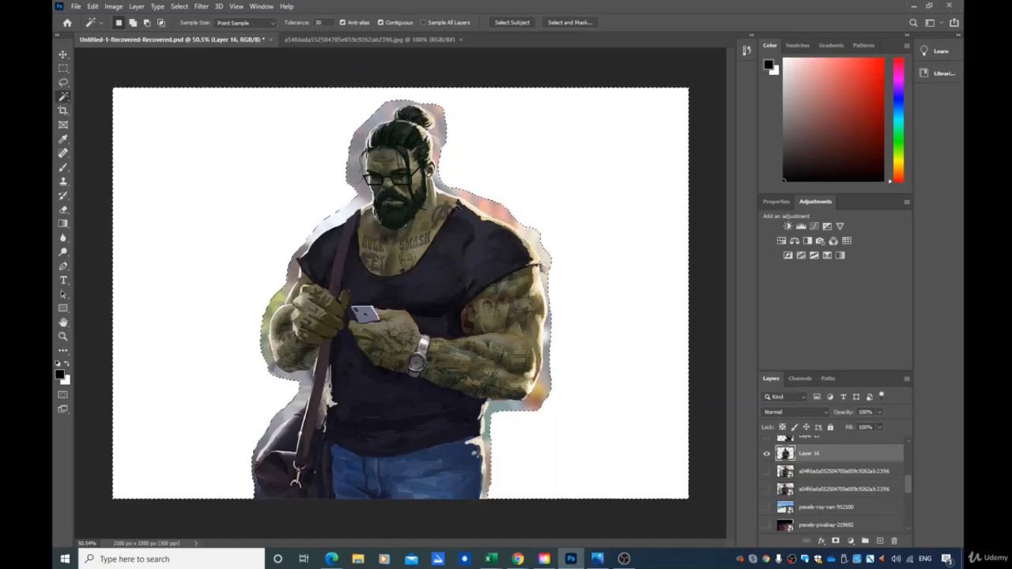
{"action": "left_click", "coordinate": [356, 169]}
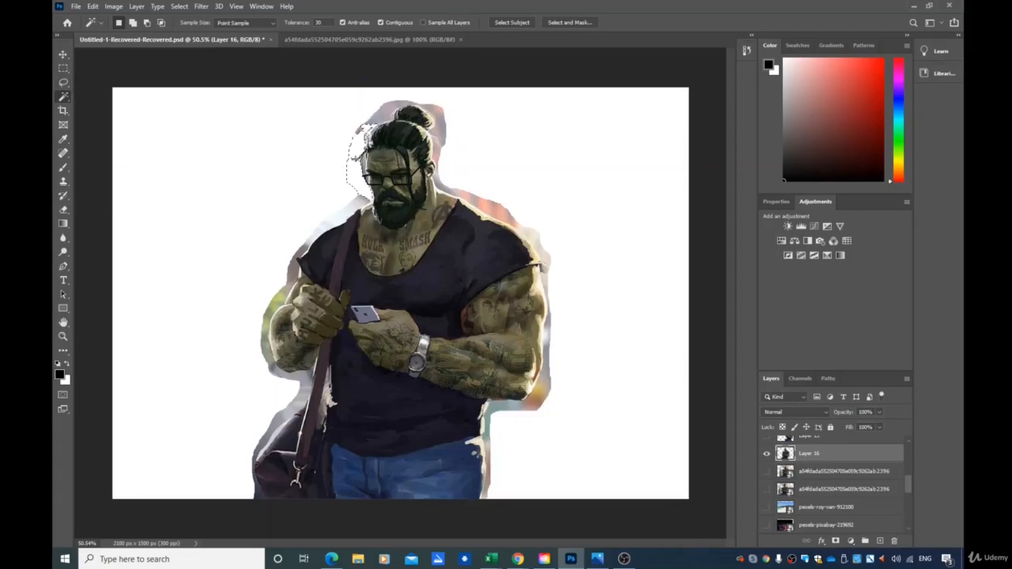
{"action": "left_click", "coordinate": [439, 127]}
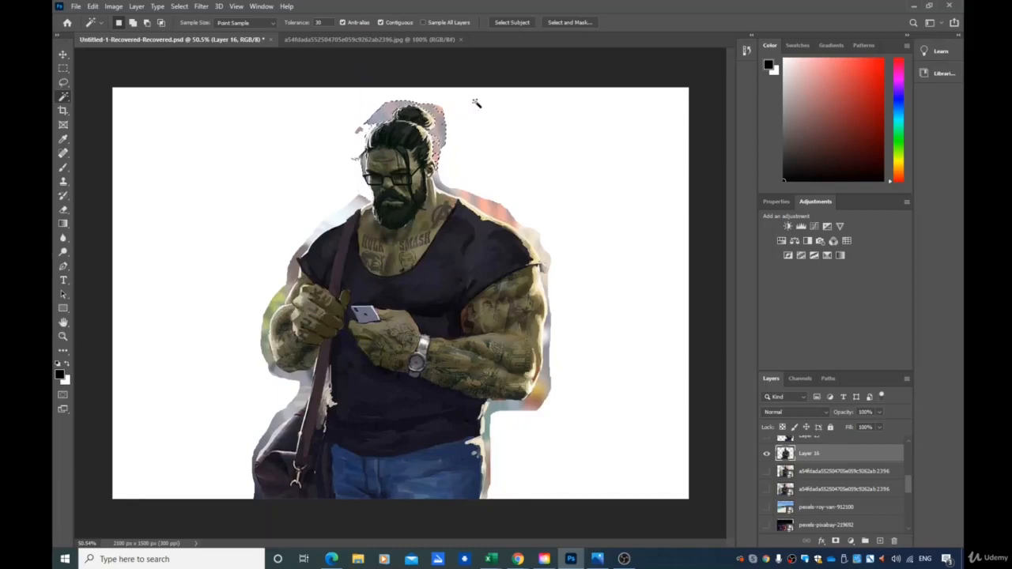
{"action": "key", "text": "Delete"}
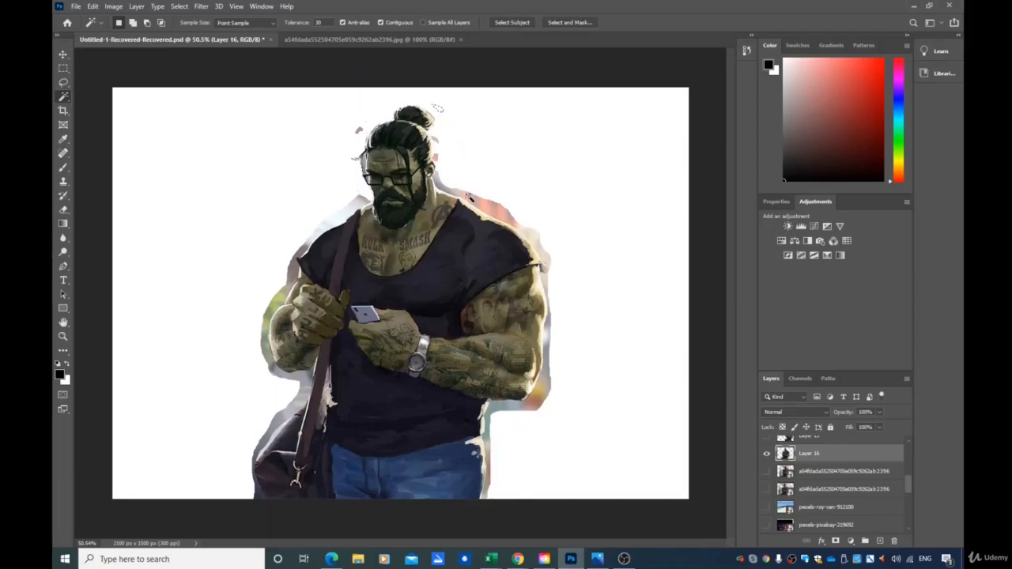
Select and delete two more leftover fringe patches beside Hulk's neck and shoulder
{"action": "left_click", "coordinate": [497, 215]}
{"action": "key", "text": "Delete"}
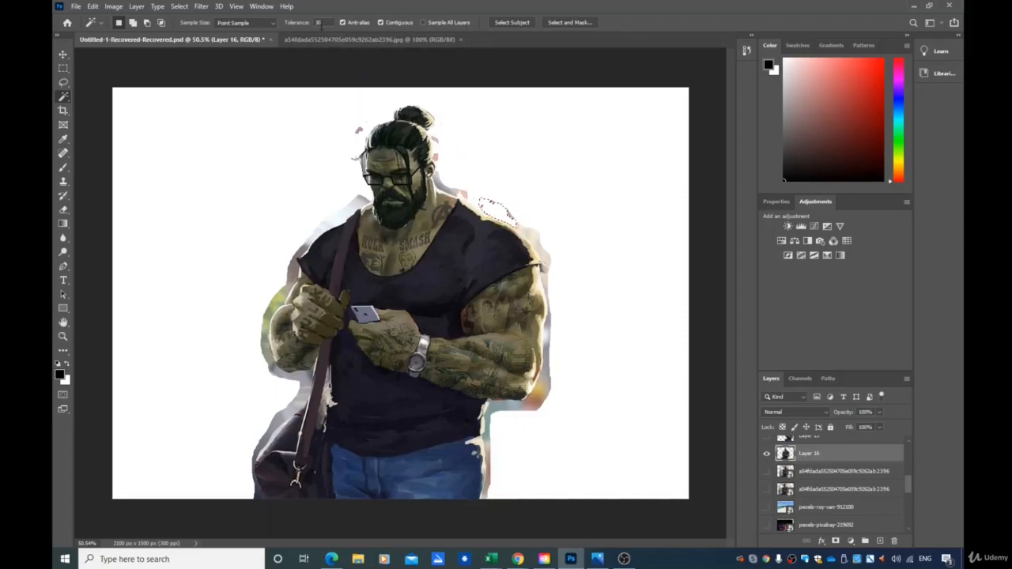
{"action": "left_click", "coordinate": [455, 189]}
{"action": "key", "text": "Delete"}
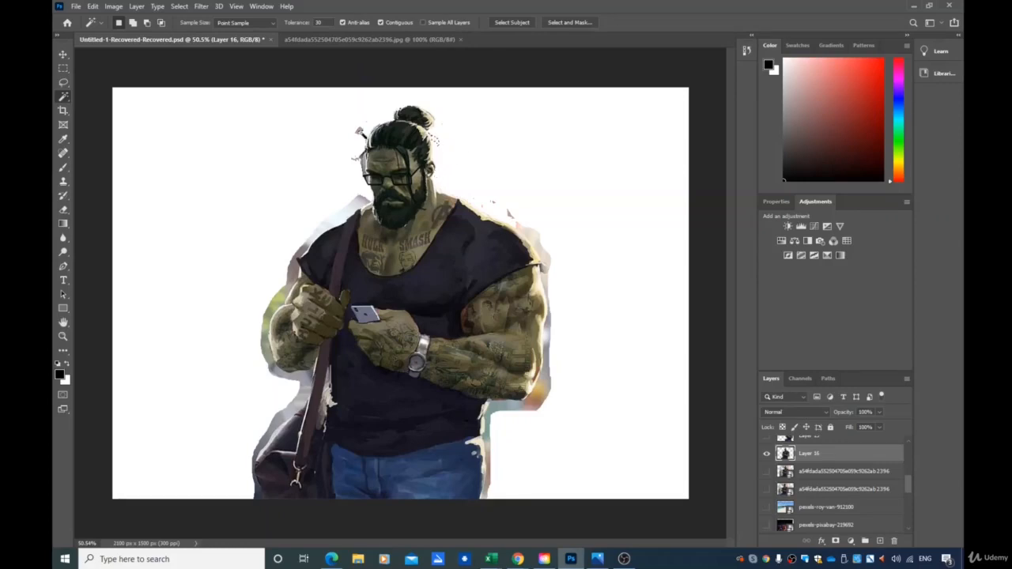
Zoom in, delete a leftover patch beside Hulk's beard with the Magic Wand, and deselect
{"action": "left_click", "coordinate": [372, 128]}
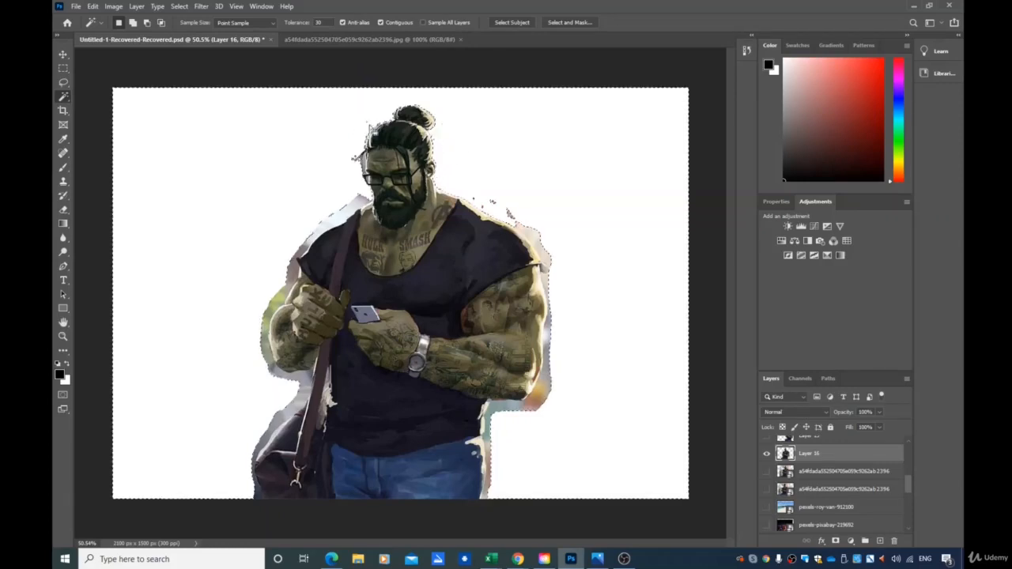
{"action": "key", "text": "ctrl+d"}
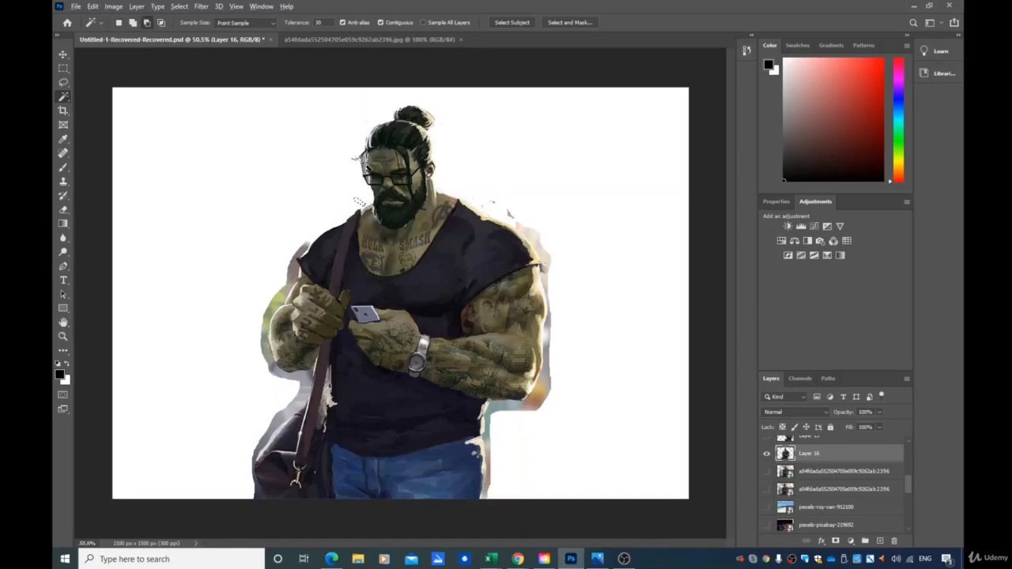
{"action": "scroll", "coordinate": [362, 198], "scroll_direction": "up", "scroll_amount": 5}
{"action": "scroll", "coordinate": [378, 137], "scroll_direction": "up", "scroll_amount": 5}
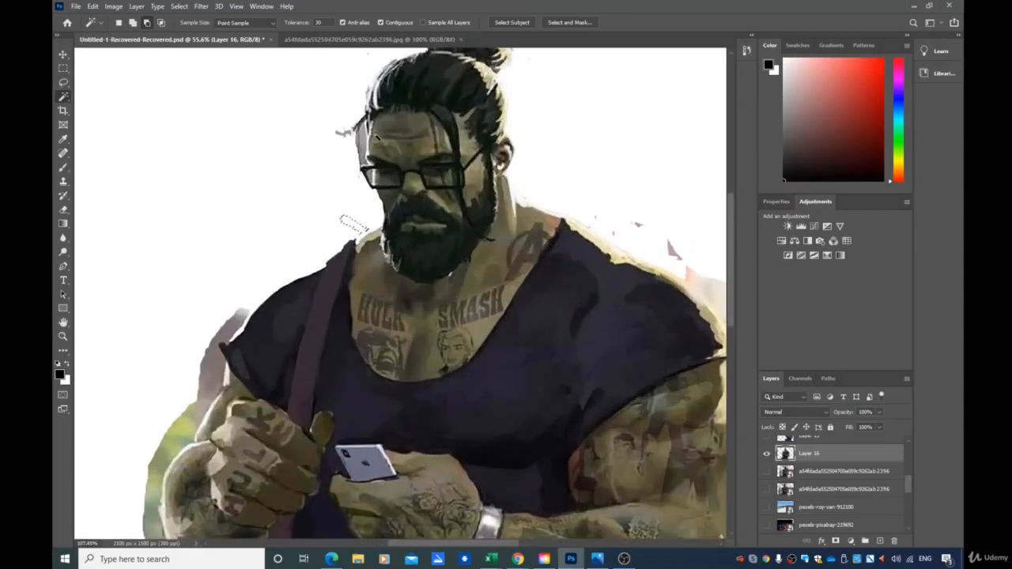
{"action": "left_click", "coordinate": [346, 169]}
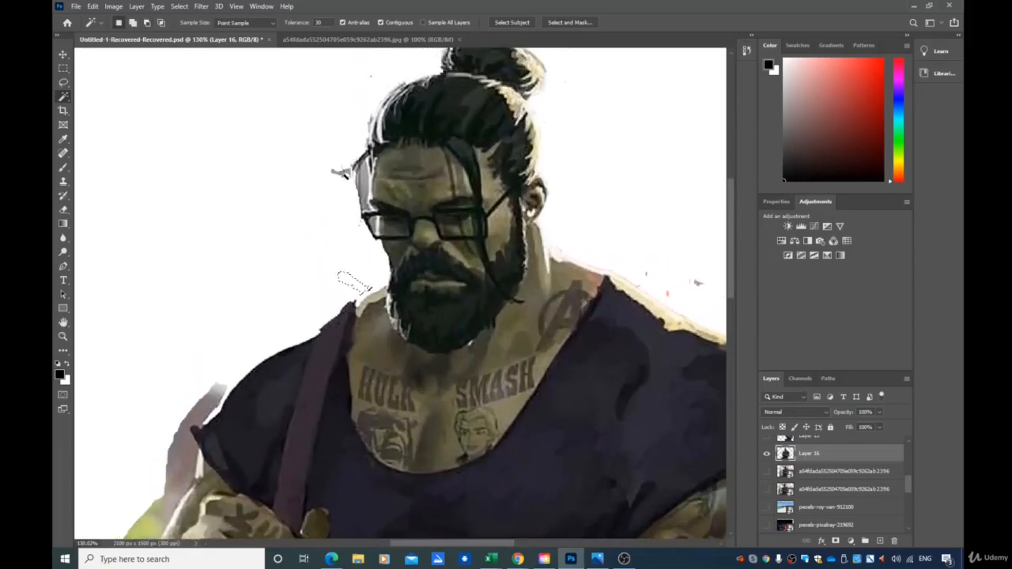
{"action": "key", "text": "Delete"}
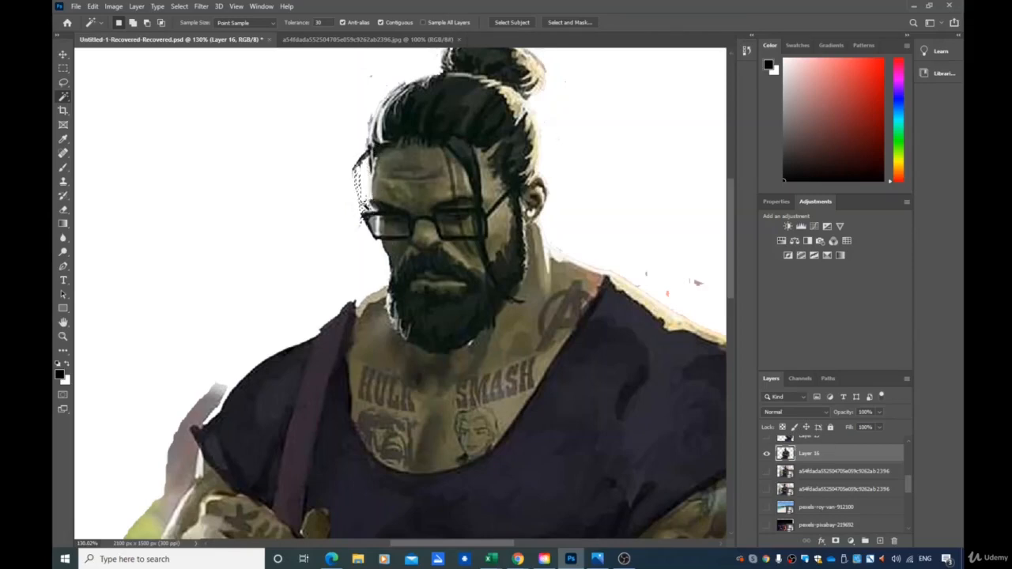
{"action": "left_click", "coordinate": [179, 6]}
{"action": "left_click", "coordinate": [186, 28]}
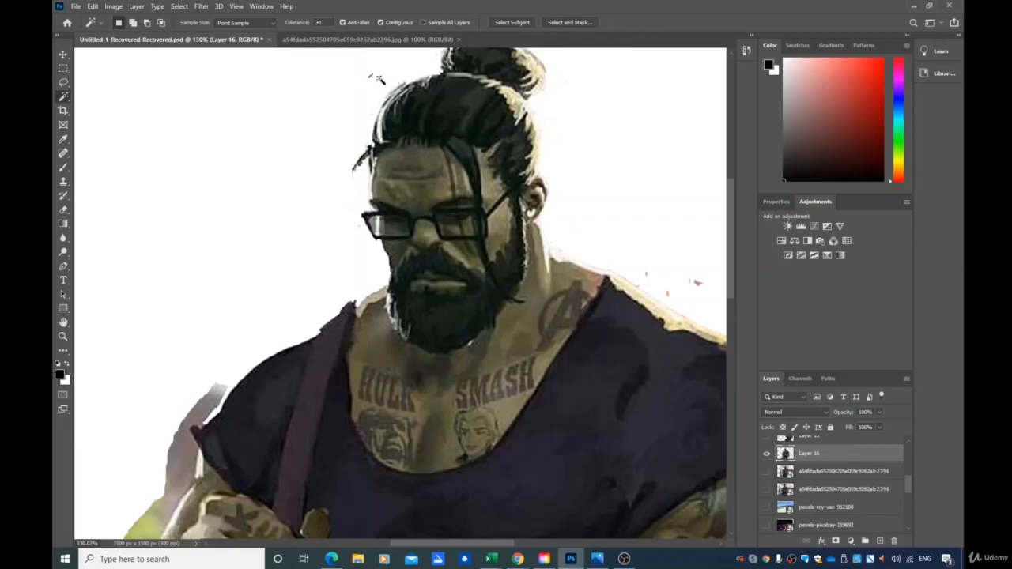
Try selecting background fringes around the shoulder and hair bun with the Magic Wand
{"action": "left_click", "coordinate": [647, 287]}
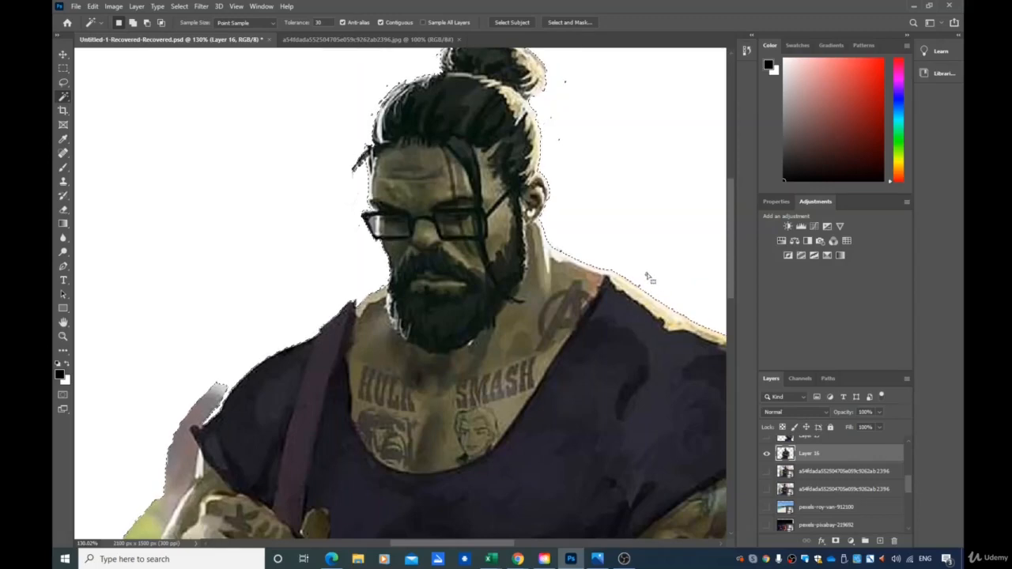
{"action": "key", "text": "ctrl+d"}
{"action": "scroll", "coordinate": [189, 338], "scroll_direction": "down", "scroll_amount": 3}
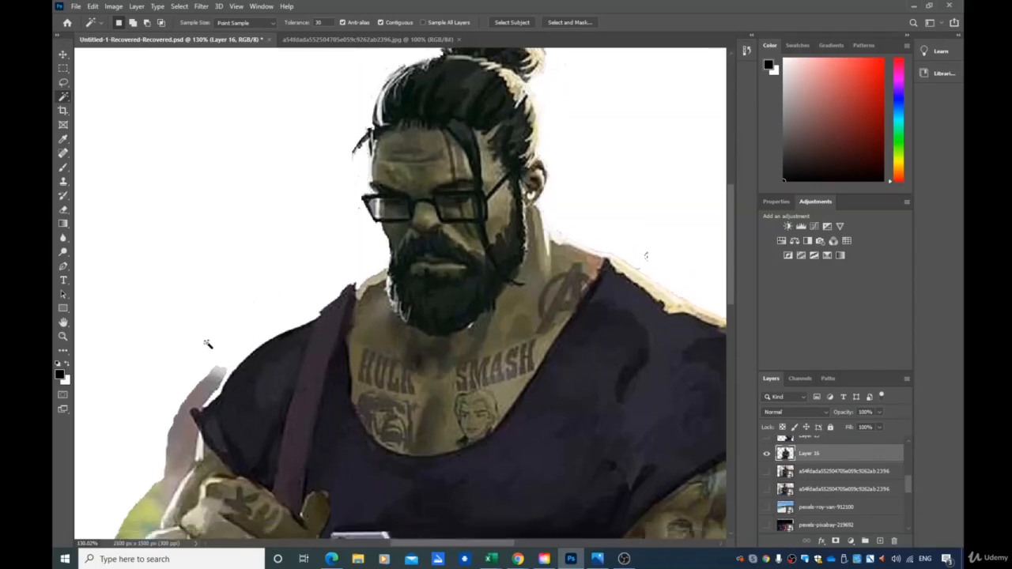
{"action": "scroll", "coordinate": [245, 349], "scroll_direction": "down", "scroll_amount": 1}
{"action": "scroll", "coordinate": [246, 349], "scroll_direction": "down", "scroll_amount": 3}
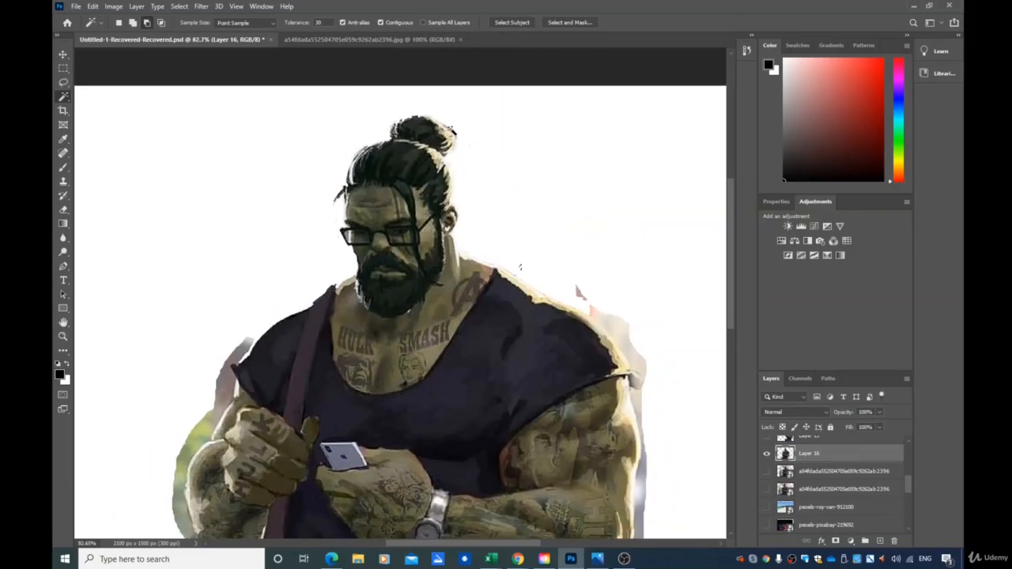
{"action": "scroll", "coordinate": [452, 131], "scroll_direction": "up", "scroll_amount": 5}
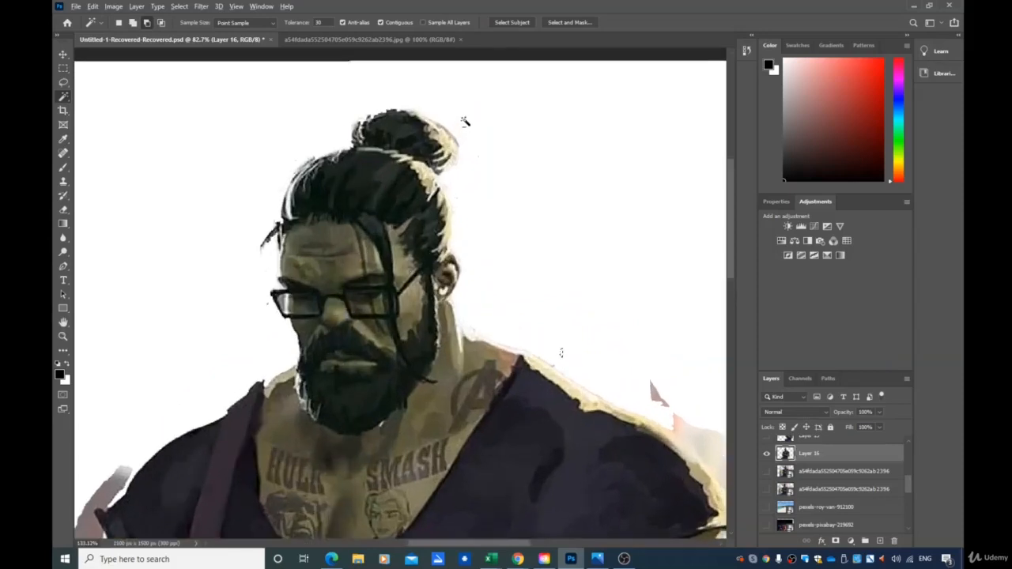
{"action": "scroll", "coordinate": [465, 121], "scroll_direction": "up", "scroll_amount": 4}
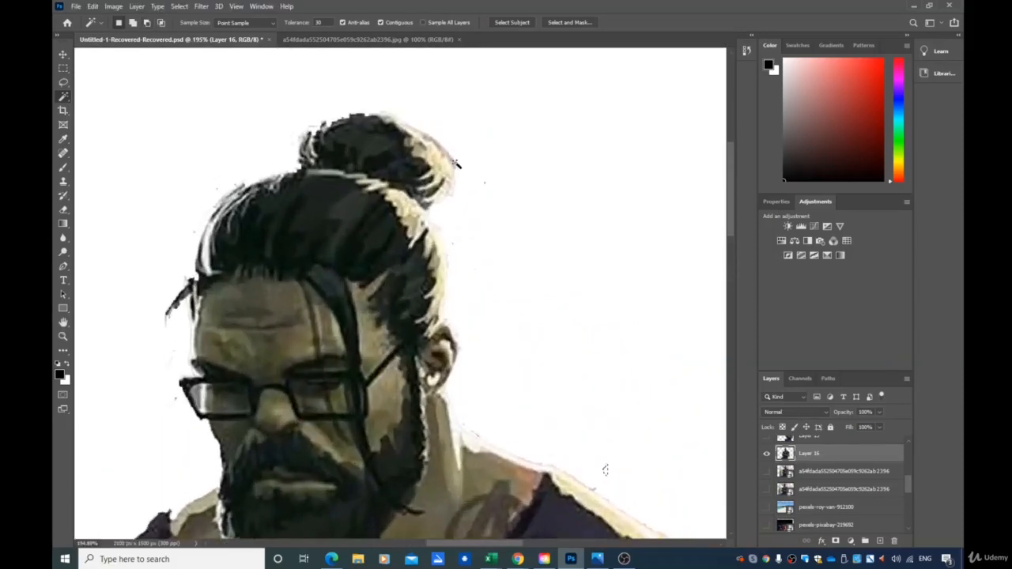
{"action": "left_click", "coordinate": [450, 153]}
{"action": "left_click", "coordinate": [465, 198]}
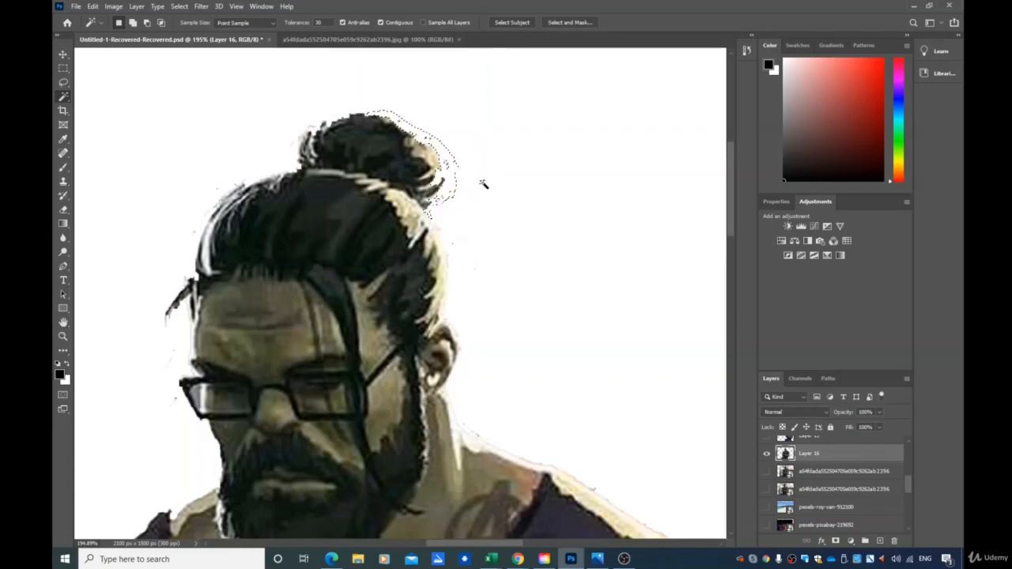
{"action": "key", "text": "ctrl+d"}
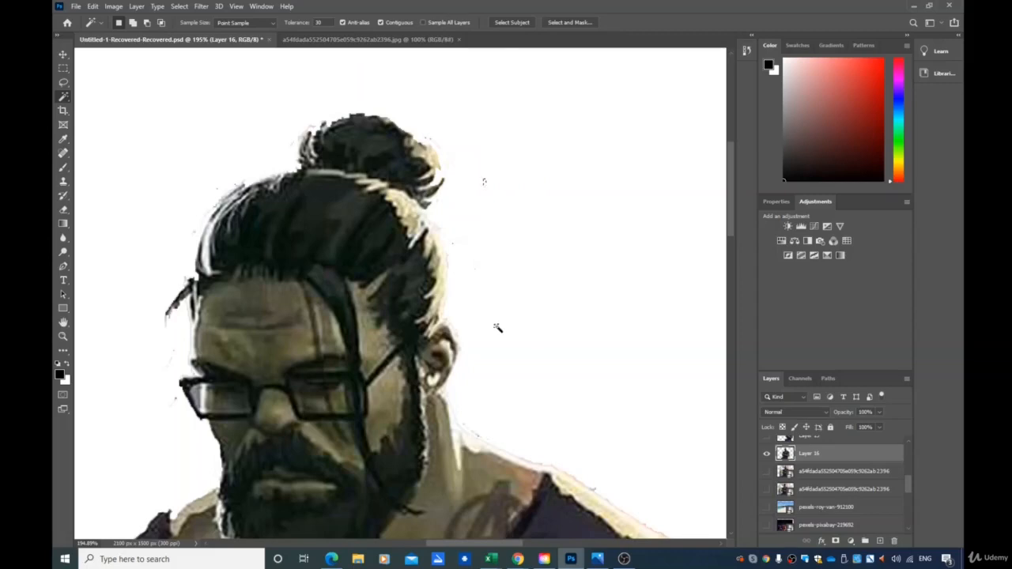
{"action": "scroll", "coordinate": [475, 343], "scroll_direction": "down", "scroll_amount": 6}
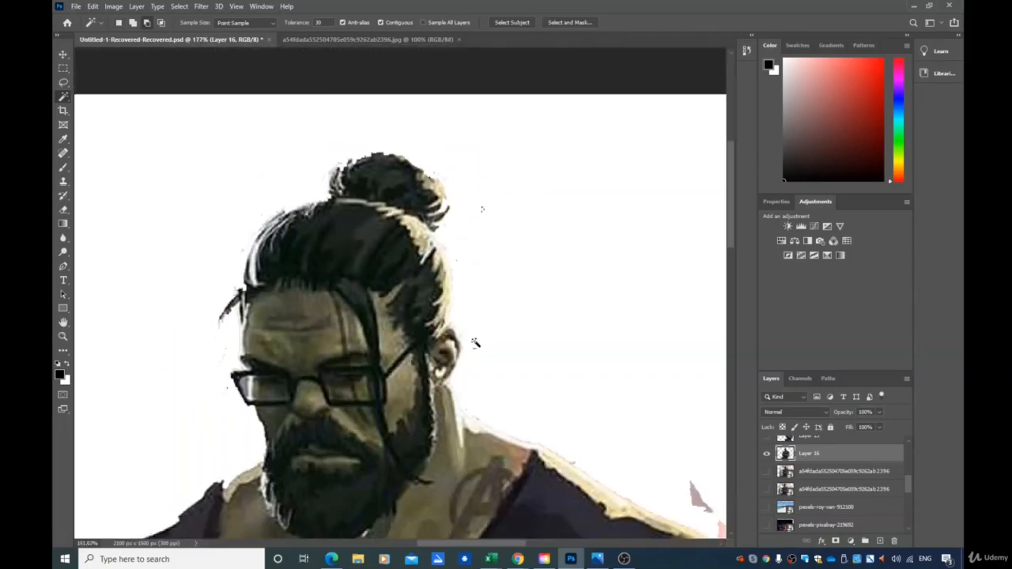
{"action": "scroll", "coordinate": [546, 354], "scroll_direction": "down", "scroll_amount": 1}
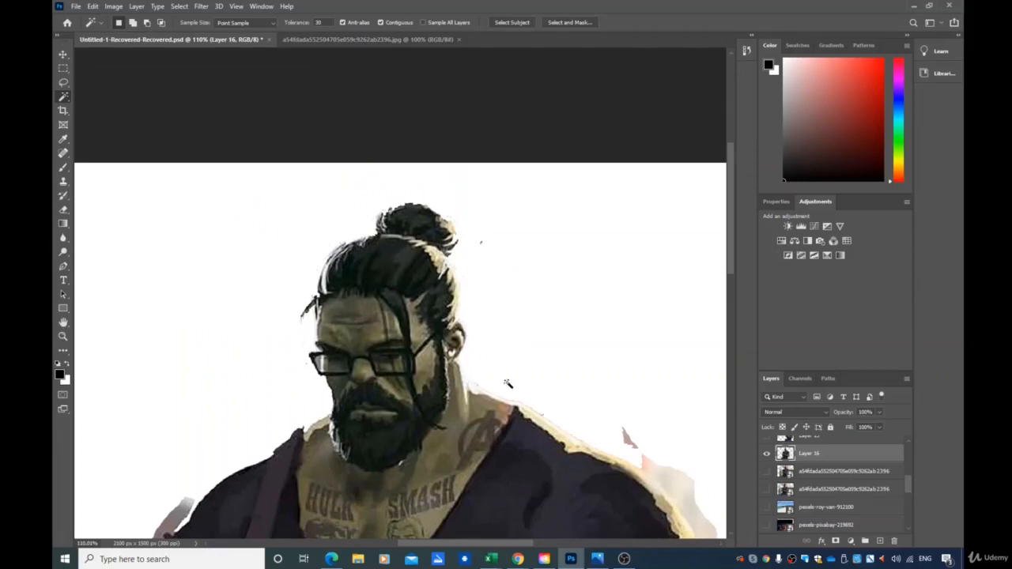
{"action": "scroll", "coordinate": [508, 384], "scroll_direction": "down", "scroll_amount": 8}
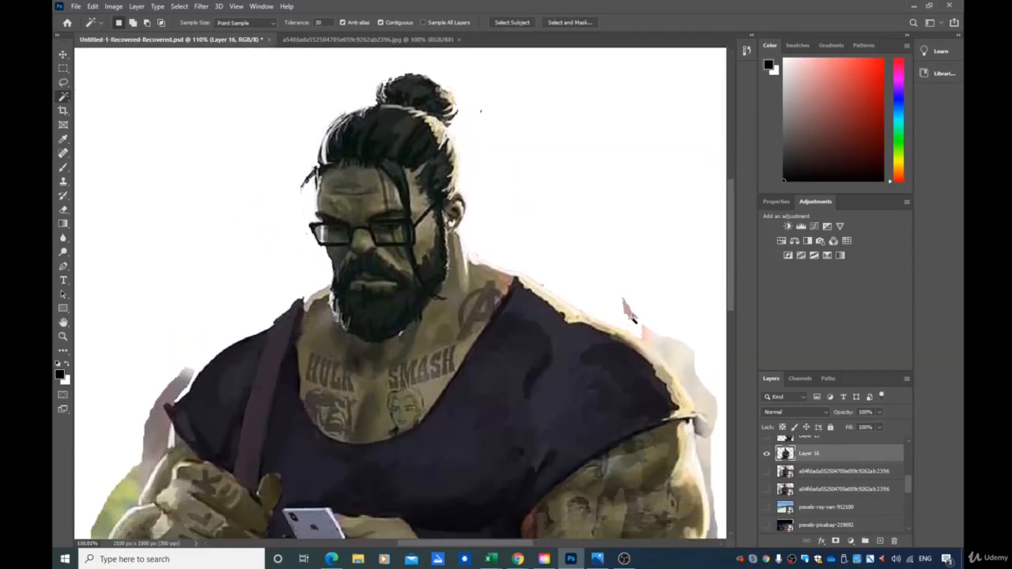
{"action": "scroll", "coordinate": [633, 316], "scroll_direction": "down", "scroll_amount": 1}
{"action": "left_click", "coordinate": [627, 299]}
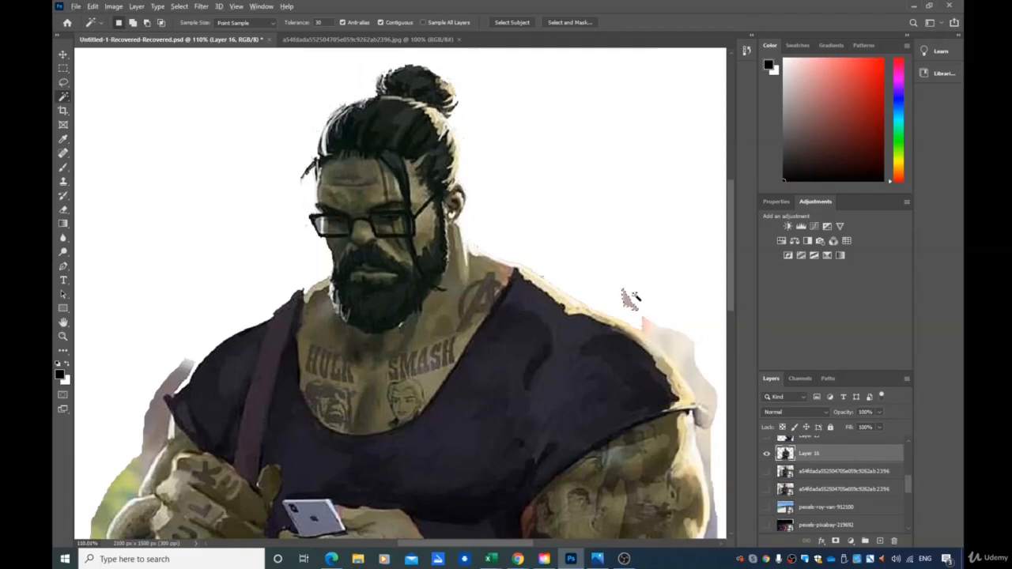
{"action": "scroll", "coordinate": [633, 301], "scroll_direction": "down", "scroll_amount": 3}
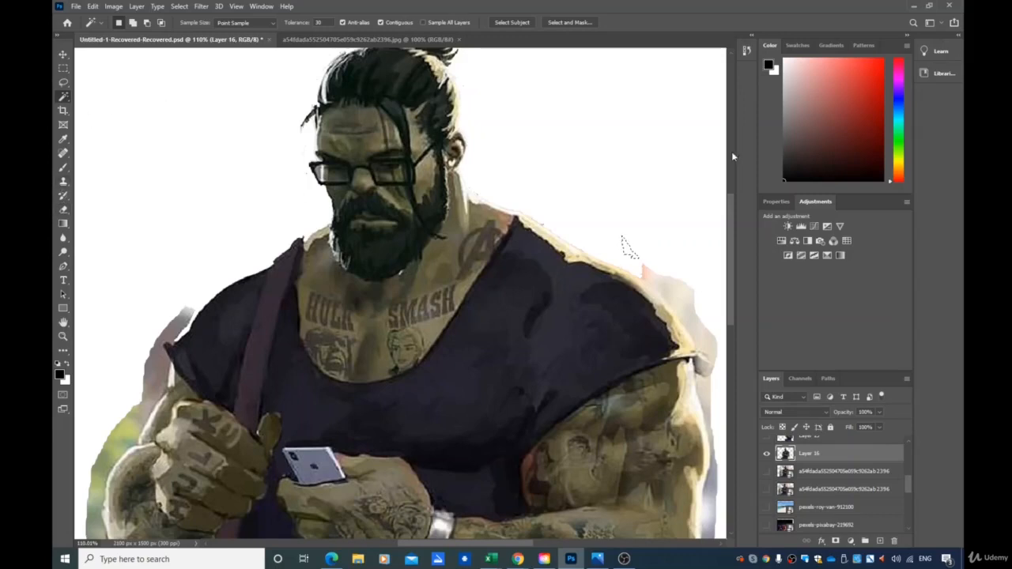
Switch to the Quick Selection tool, shrink its brush, and try selecting the fringe beside the right shoulder
{"action": "right_click", "coordinate": [67, 100]}
{"action": "left_click", "coordinate": [105, 107]}
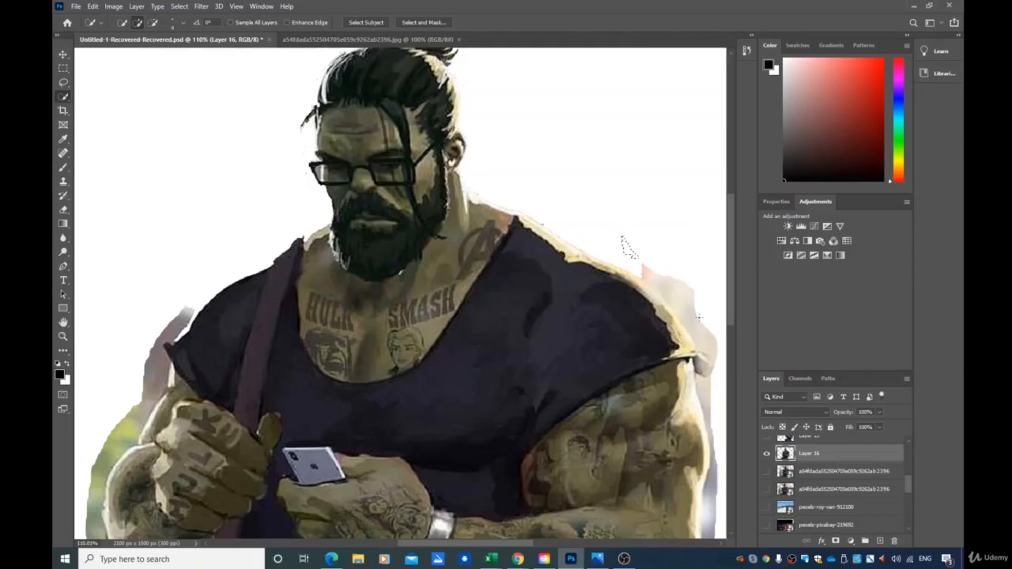
{"action": "right_click", "coordinate": [66, 98]}
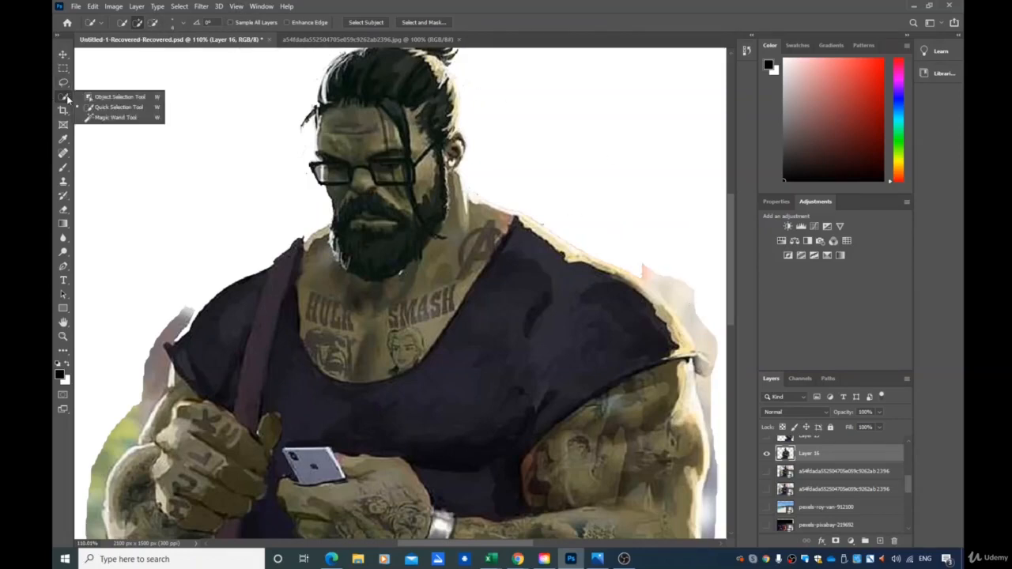
{"action": "left_click", "coordinate": [126, 110]}
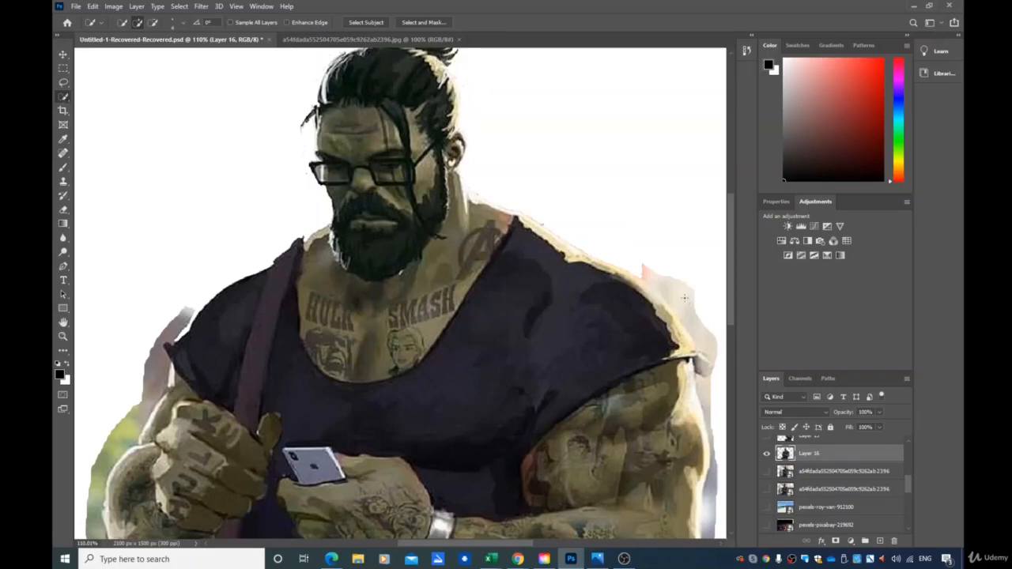
{"action": "left_click", "coordinate": [182, 24]}
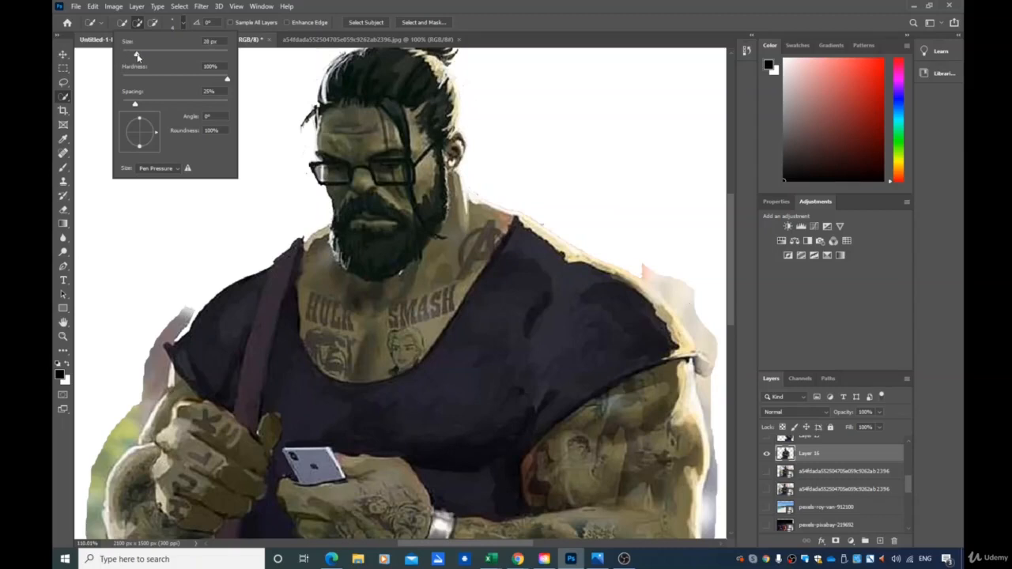
{"action": "left_click_drag", "start_coordinate": [133, 54], "coordinate": [131, 55]}
{"action": "mouse_move", "coordinate": [671, 285]}
{"action": "left_mouse_down"}
{"action": "mouse_move", "coordinate": [692, 286]}
{"action": "mouse_move", "coordinate": [673, 283]}
{"action": "left_mouse_up"}
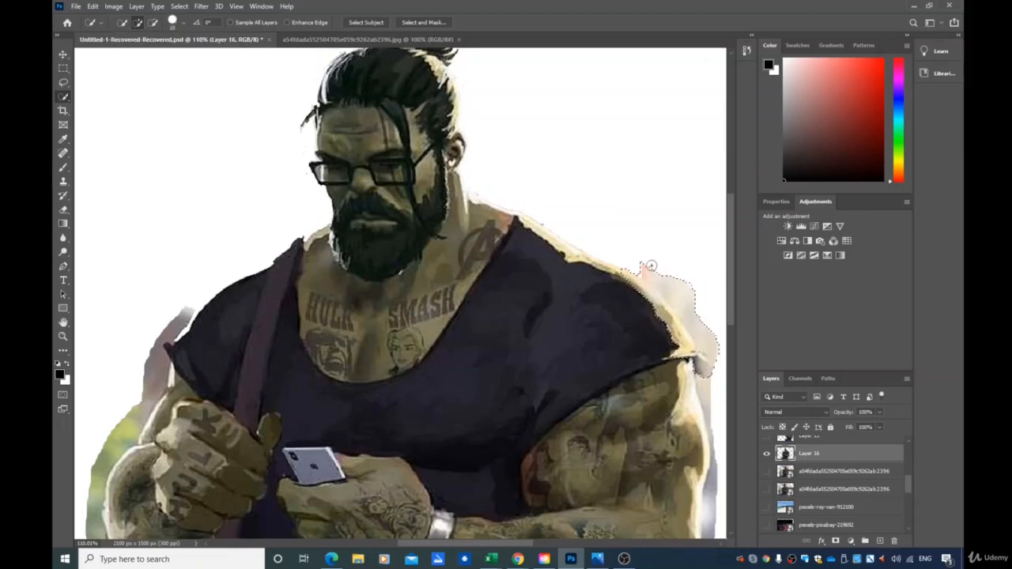
{"action": "left_click", "coordinate": [180, 6]}
{"action": "left_click", "coordinate": [191, 28]}
Reduce the Quick Selection brush size and brush a selection along the fringe beside the right shoulder and arm
{"action": "left_click", "coordinate": [182, 25]}
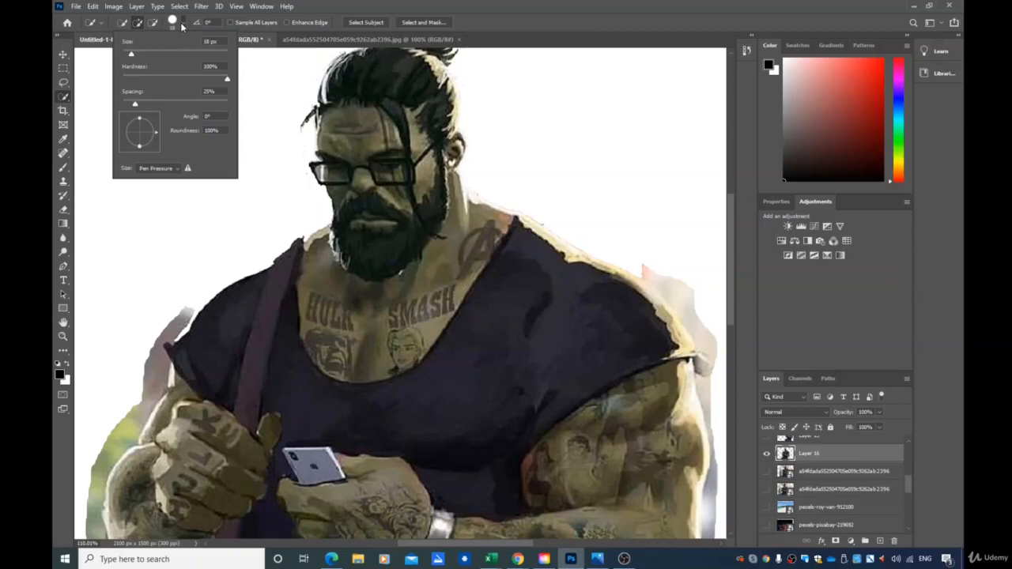
{"action": "left_click", "coordinate": [127, 55]}
{"action": "mouse_move", "coordinate": [685, 287]}
{"action": "left_mouse_down"}
{"action": "mouse_move", "coordinate": [703, 297]}
{"action": "mouse_move", "coordinate": [688, 298]}
{"action": "mouse_move", "coordinate": [715, 400]}
{"action": "left_mouse_up"}
{"action": "scroll", "coordinate": [695, 329], "scroll_direction": "down", "scroll_amount": 3}
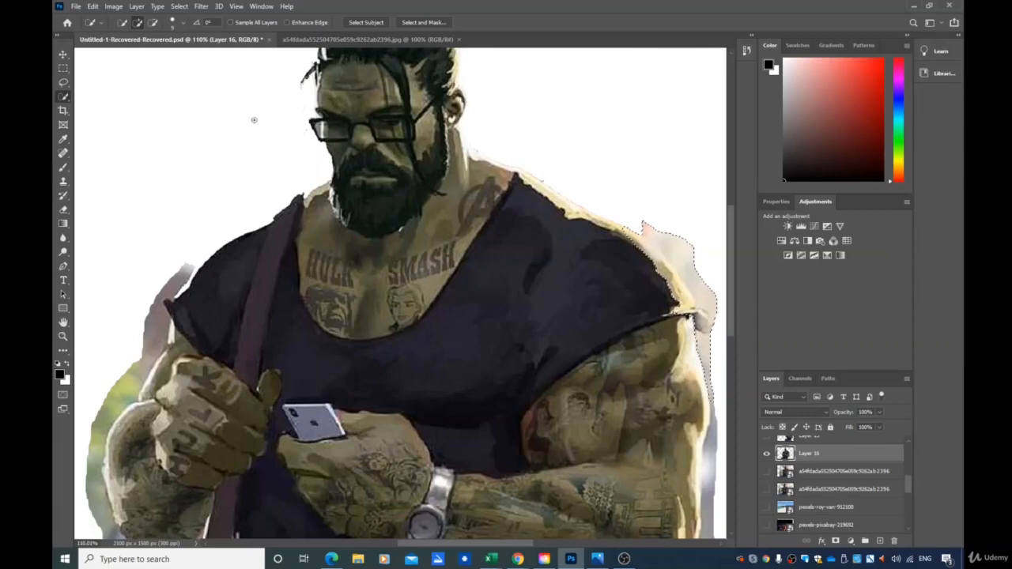
Try selecting the background fringe beyond the right shoulder with the Magnetic Lasso
{"action": "left_click", "coordinate": [64, 83]}
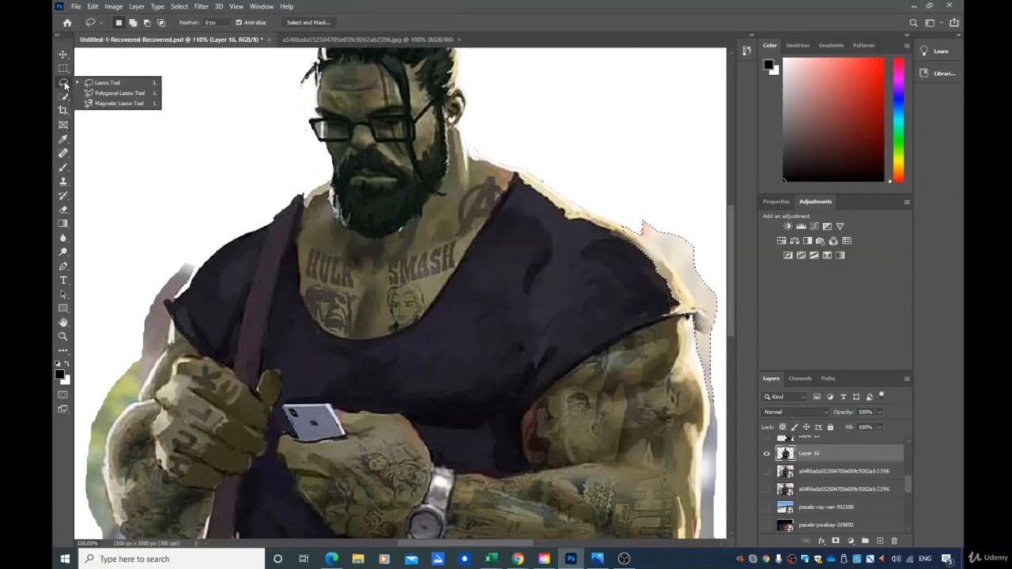
{"action": "left_click", "coordinate": [106, 103]}
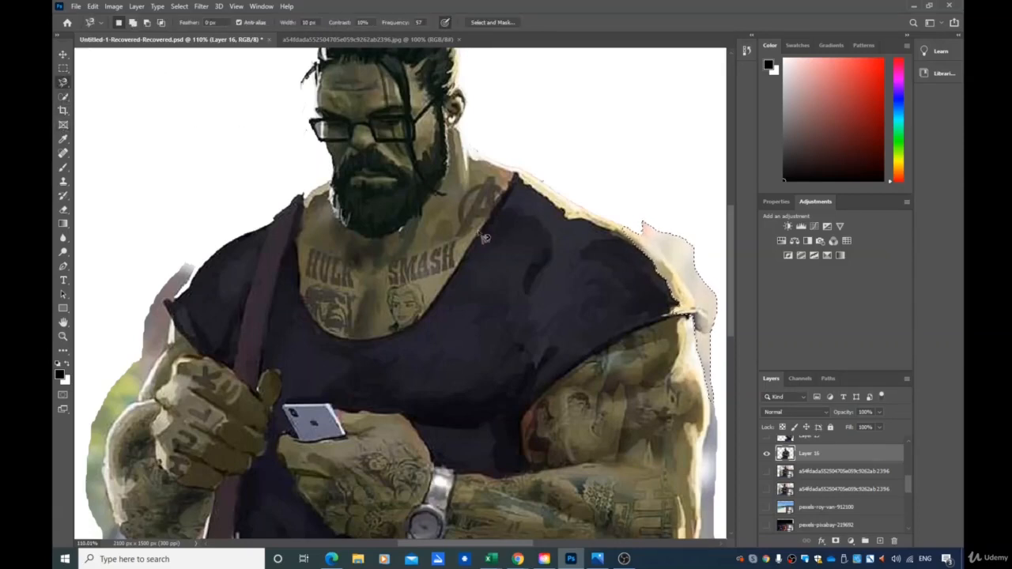
{"action": "left_click", "coordinate": [179, 6]}
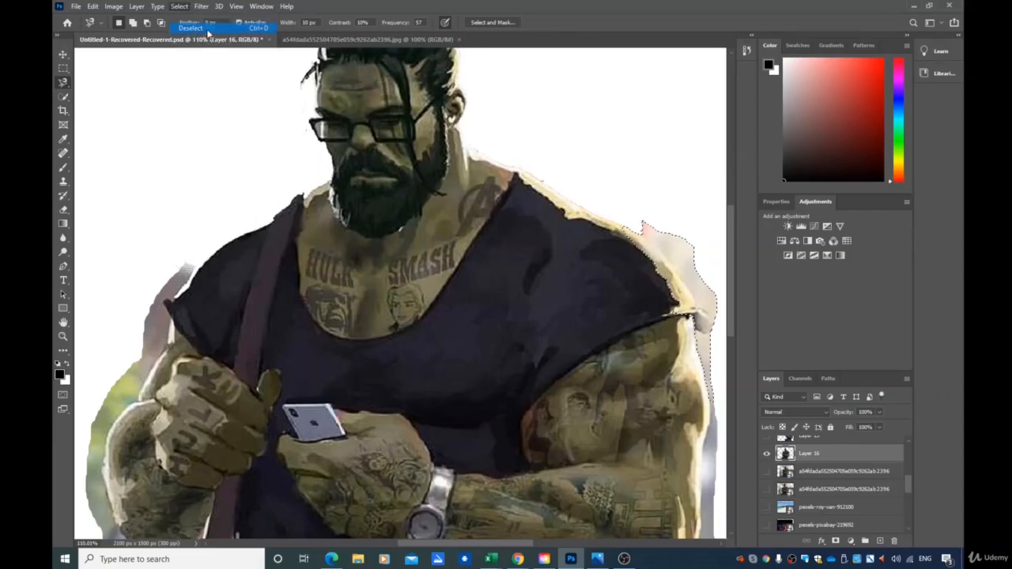
{"action": "left_click", "coordinate": [191, 28]}
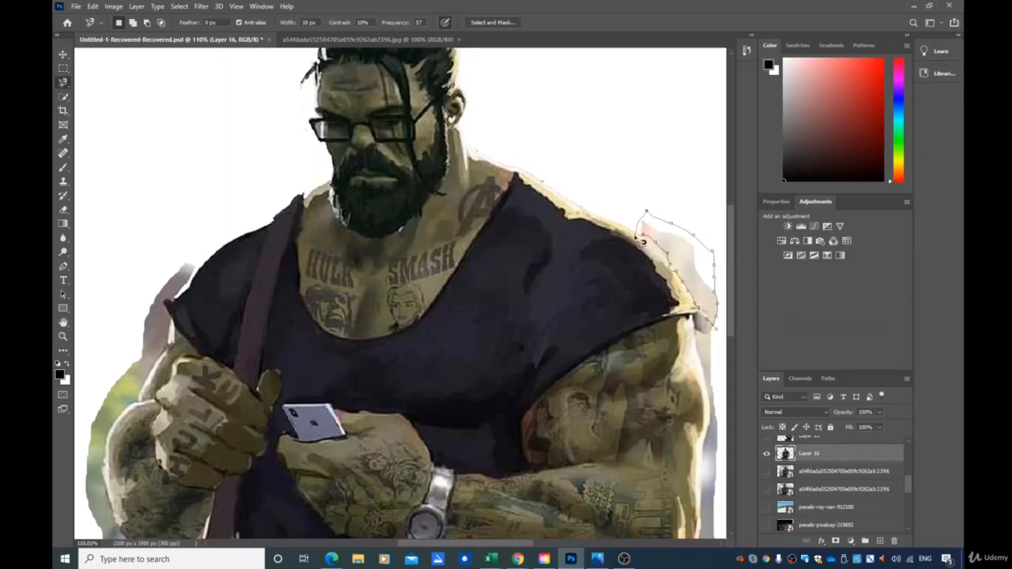
{"action": "left_click", "coordinate": [648, 240]}
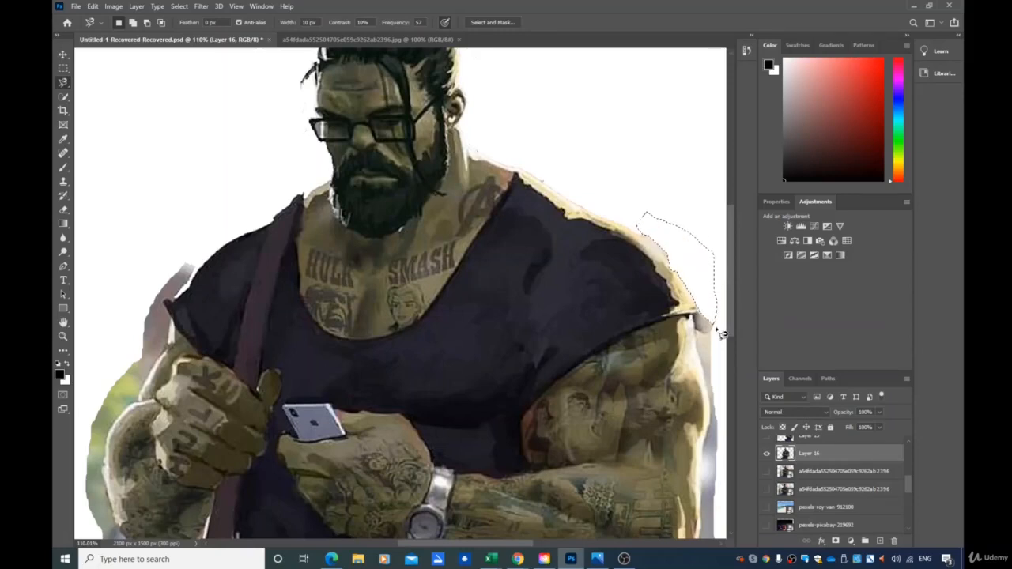
{"action": "scroll", "coordinate": [392, 371], "scroll_direction": "down", "scroll_amount": 4}
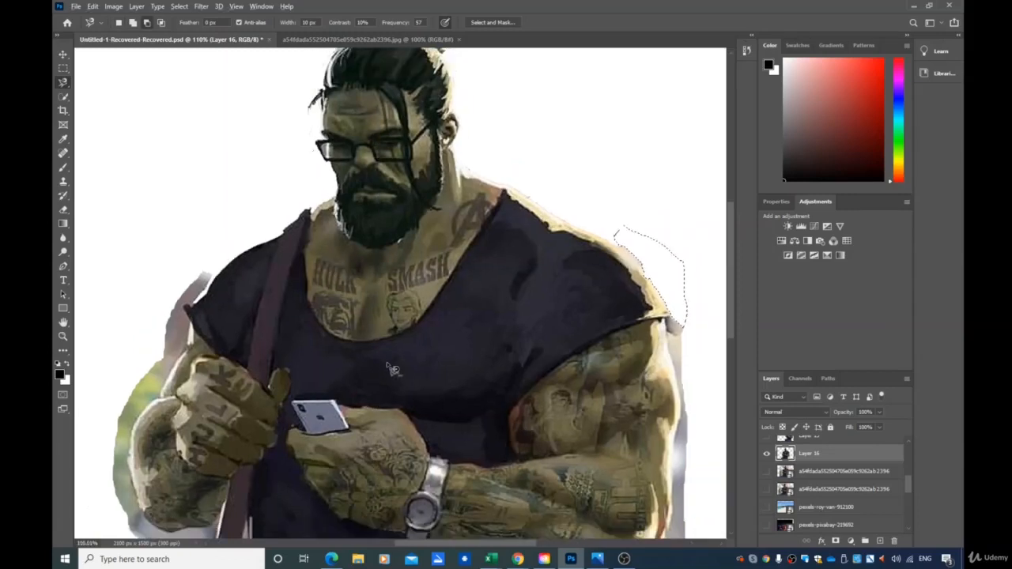
{"action": "scroll", "coordinate": [406, 346], "scroll_direction": "down", "scroll_amount": 5}
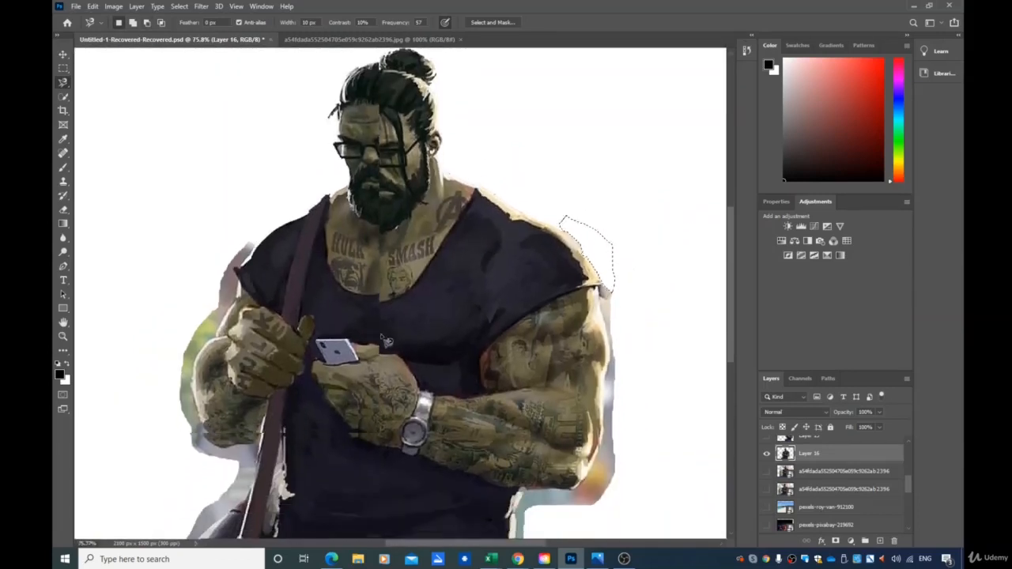
{"action": "scroll", "coordinate": [558, 373], "scroll_direction": "down", "scroll_amount": 1}
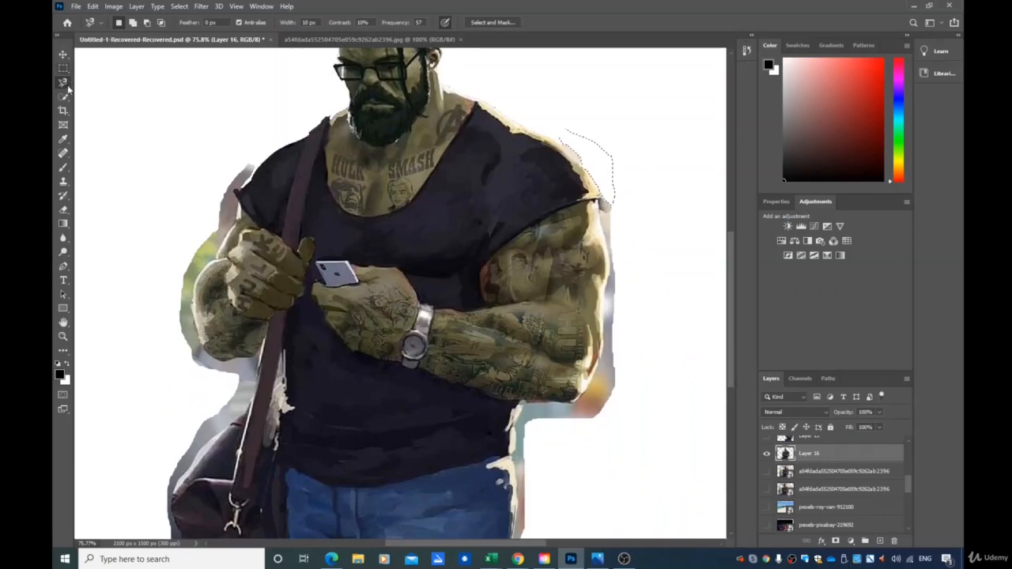
Switch to the Quick Selection tool, select the background fringe along the left arm and bag, and delete it
{"action": "left_click_drag", "start_coordinate": [63, 95], "coordinate": [98, 119]}
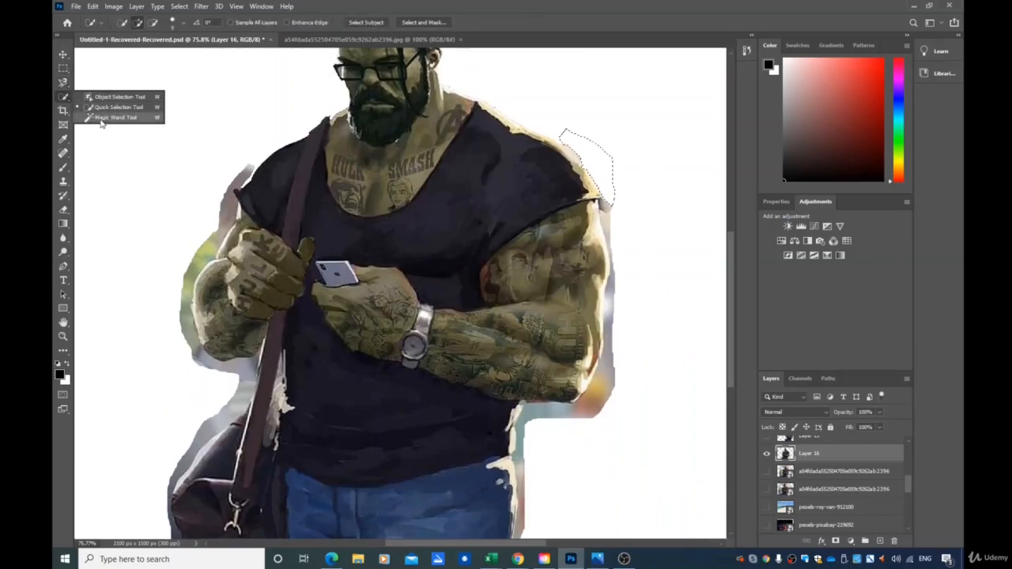
{"action": "left_click", "coordinate": [103, 110]}
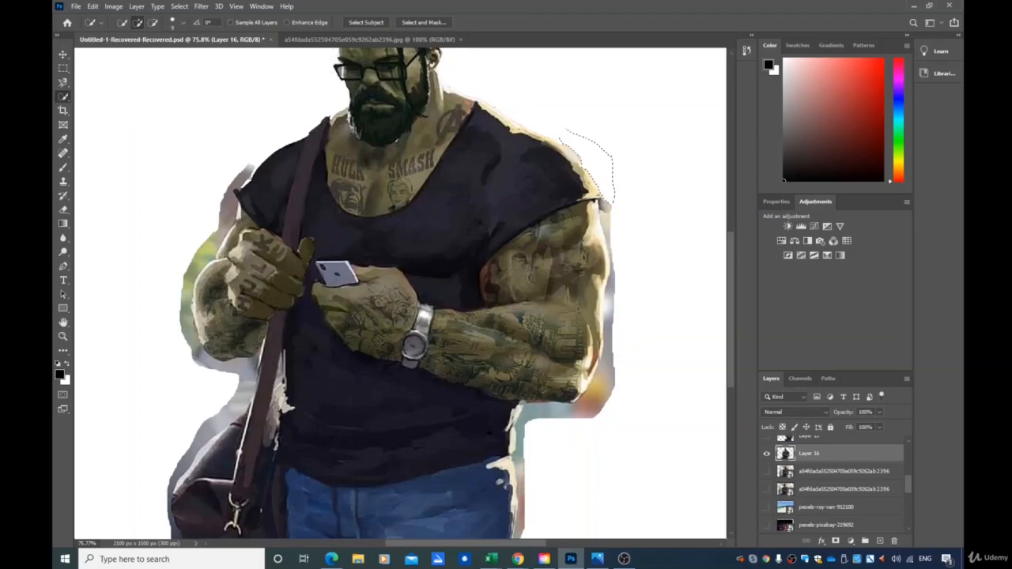
{"action": "key", "text": "ctrl+d"}
{"action": "mouse_move", "coordinate": [249, 171]}
{"action": "left_mouse_down"}
{"action": "mouse_move", "coordinate": [188, 297]}
{"action": "mouse_move", "coordinate": [194, 345]}
{"action": "mouse_move", "coordinate": [214, 365]}
{"action": "mouse_move", "coordinate": [244, 370]}
{"action": "mouse_move", "coordinate": [250, 389]}
{"action": "mouse_move", "coordinate": [184, 482]}
{"action": "left_mouse_up"}
{"action": "key", "text": "Delete"}
{"action": "key", "text": "ctrl+d"}
{"action": "key", "text": "Delete"}
{"action": "key", "text": "ctrl+d"}
{"action": "key", "text": "Delete"}
{"action": "key", "text": "ctrl+d"}
{"action": "key", "text": "Delete"}
{"action": "key", "text": "ctrl+d"}
{"action": "key", "text": "Delete"}
{"action": "key", "text": "ctrl+d"}
{"action": "key", "text": "Delete"}
{"action": "key", "text": "ctrl+d"}
{"action": "key", "text": "Delete"}
{"action": "key", "text": "ctrl+d"}
{"action": "key", "text": "Delete"}
{"action": "key", "text": "ctrl+d"}
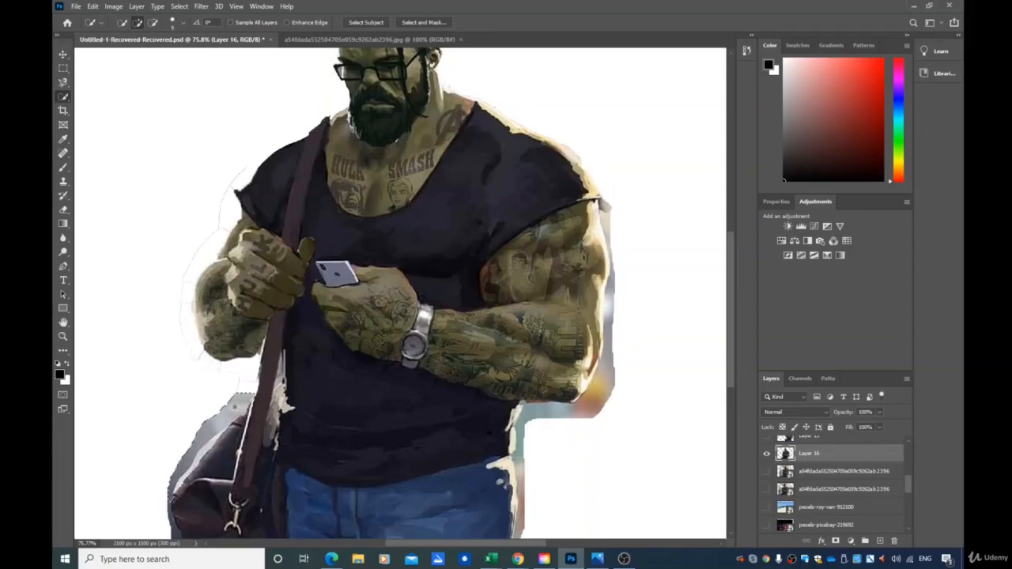
{"action": "key", "text": "Delete"}
Select and delete the background fringe beside the right forearm and waist, then deselect
{"action": "scroll", "coordinate": [212, 386], "scroll_direction": "down", "scroll_amount": 1}
{"action": "scroll", "coordinate": [212, 386], "scroll_direction": "down", "scroll_amount": 1}
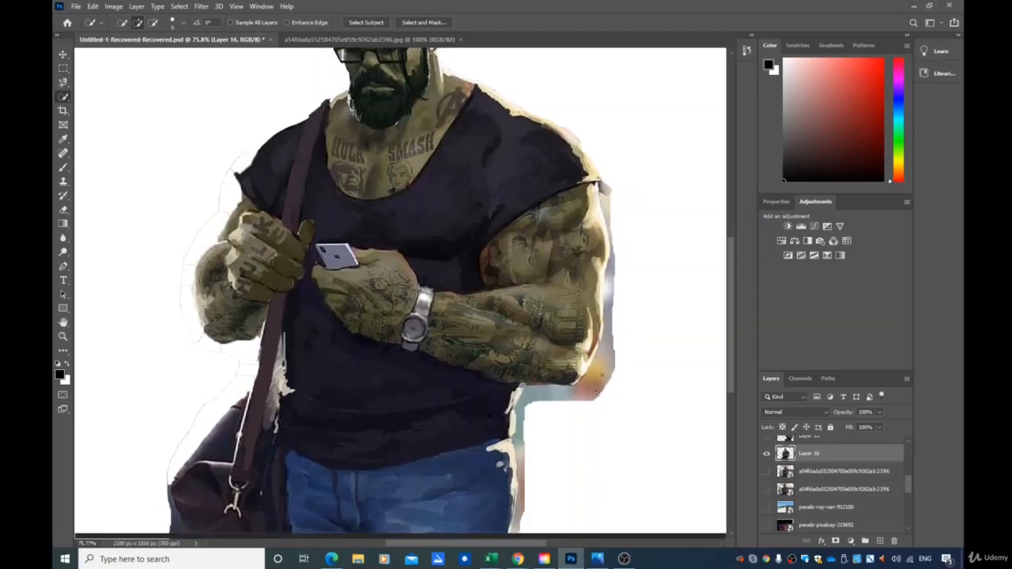
{"action": "mouse_move", "coordinate": [597, 390]}
{"action": "left_mouse_down"}
{"action": "mouse_move", "coordinate": [608, 332]}
{"action": "mouse_move", "coordinate": [514, 466]}
{"action": "left_mouse_up"}
{"action": "key", "text": "Delete"}
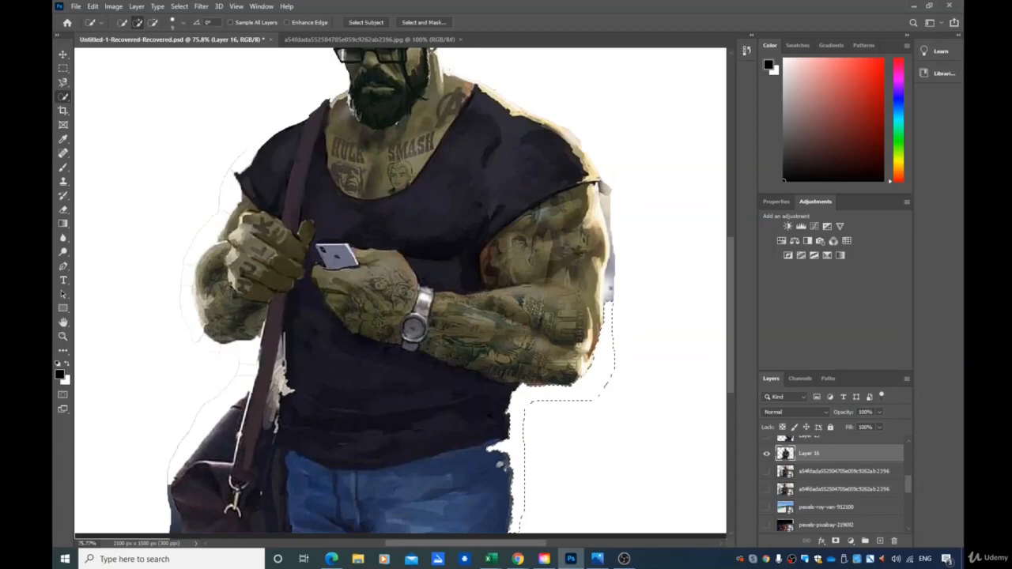
{"action": "key", "text": "ctrl+d"}
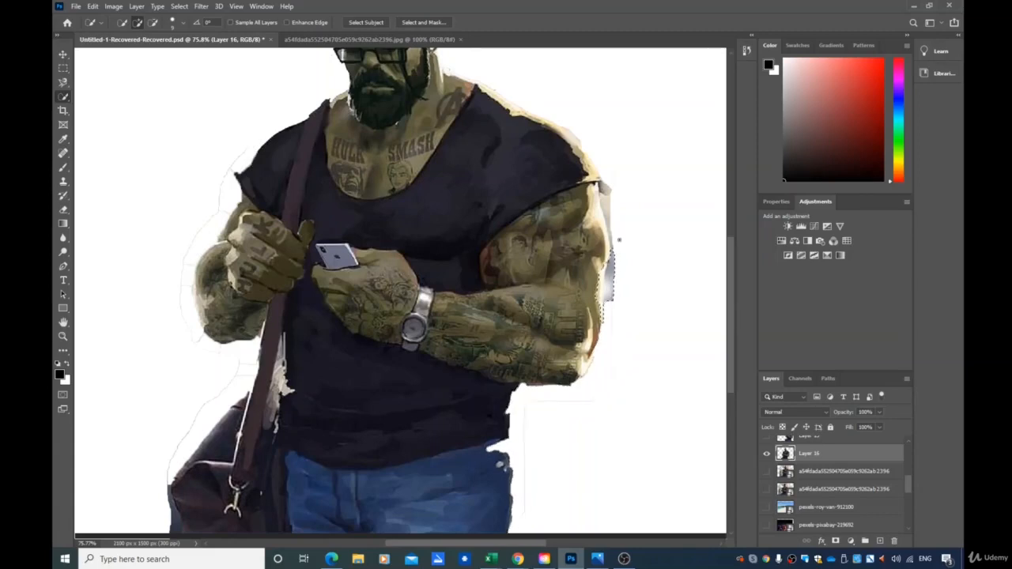
Try selecting the fringe beside the right upper arm with the Magnetic Lasso
{"action": "left_click_drag", "start_coordinate": [609, 208], "coordinate": [605, 193]}
{"action": "left_click", "coordinate": [64, 85]}
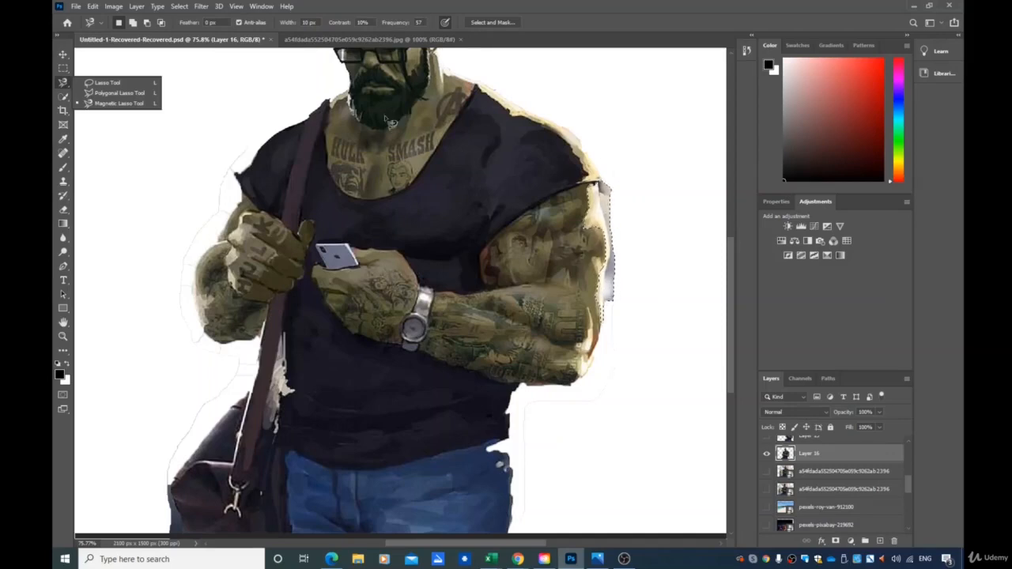
{"action": "left_click", "coordinate": [107, 104]}
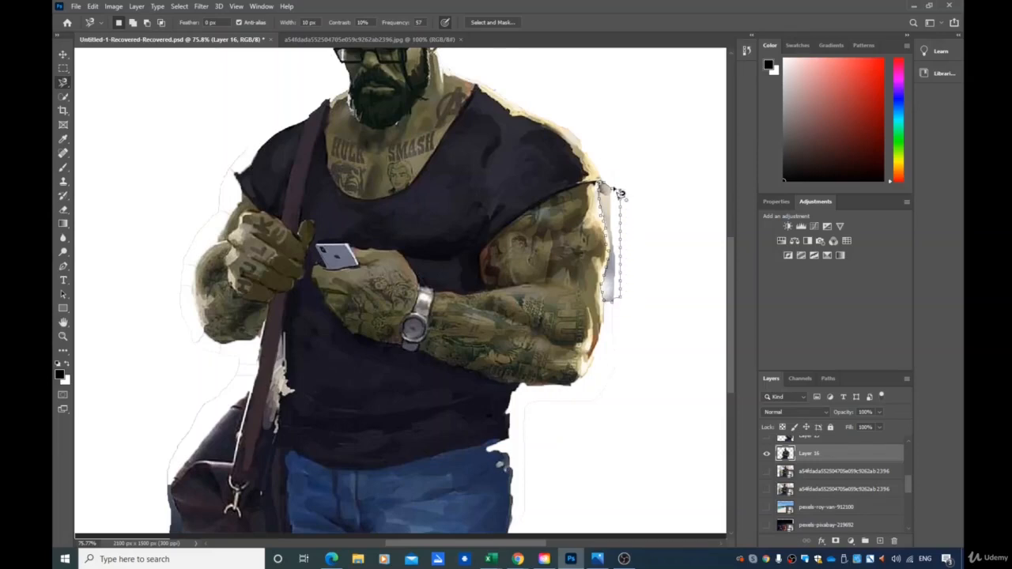
{"action": "key", "text": "Delete"}
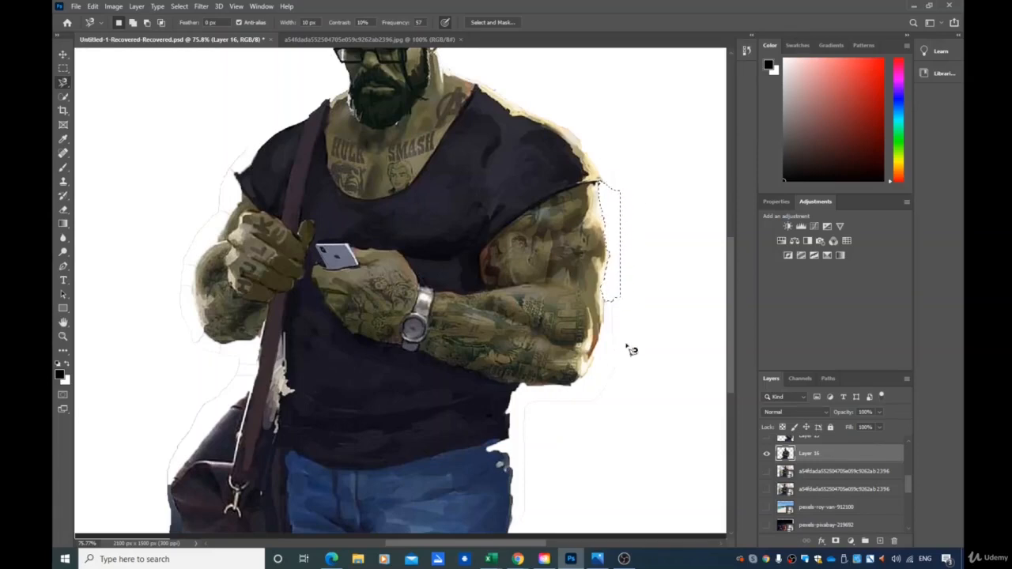
{"action": "scroll", "coordinate": [614, 399], "scroll_direction": "down", "scroll_amount": 3}
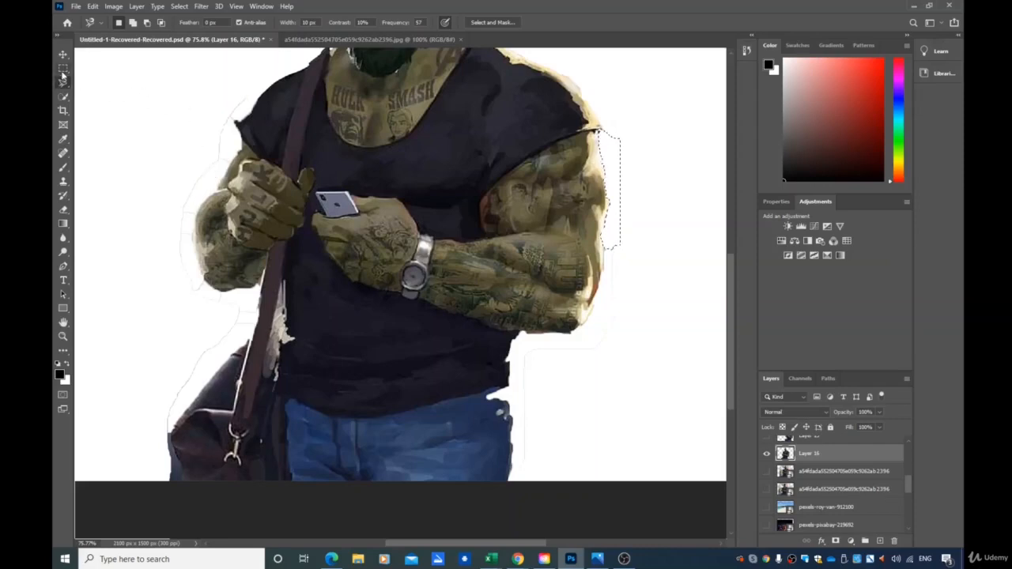
Try selecting the background and the fringe around the bag with the Magic Wand
{"action": "left_click", "coordinate": [65, 97]}
{"action": "right_click", "coordinate": [68, 103]}
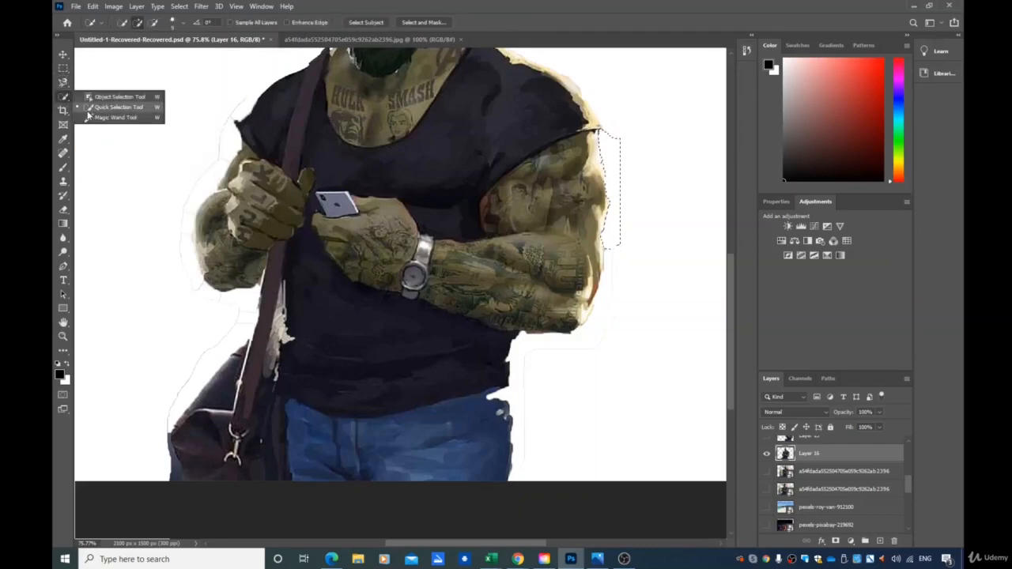
{"action": "left_click", "coordinate": [95, 117]}
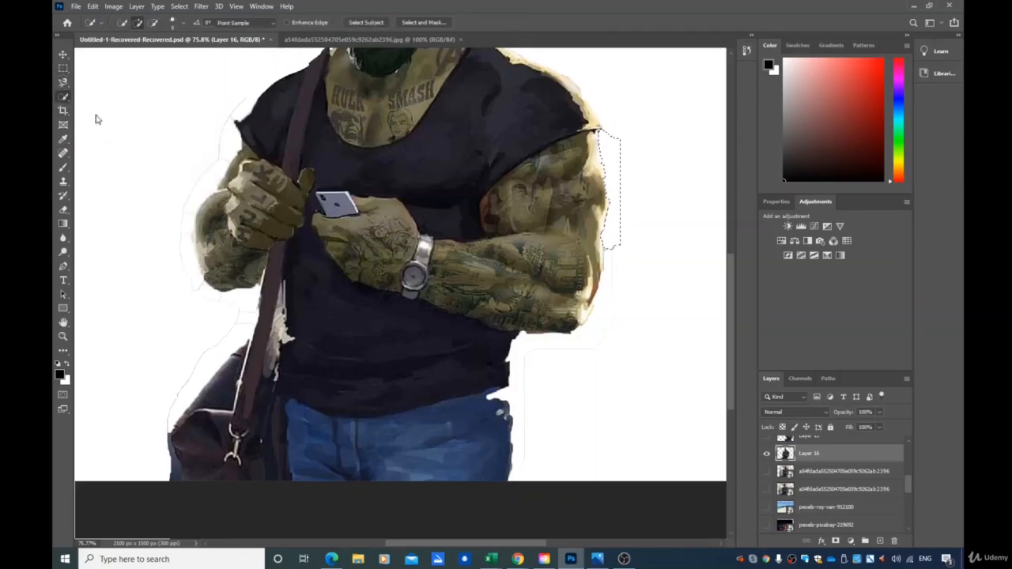
{"action": "left_click", "coordinate": [231, 115]}
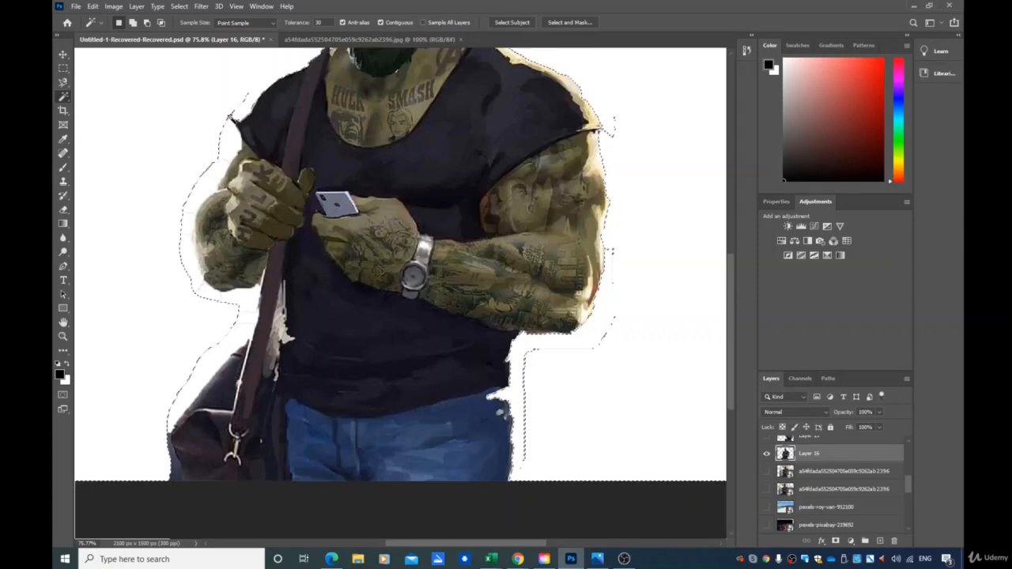
{"action": "left_click", "coordinate": [198, 402]}
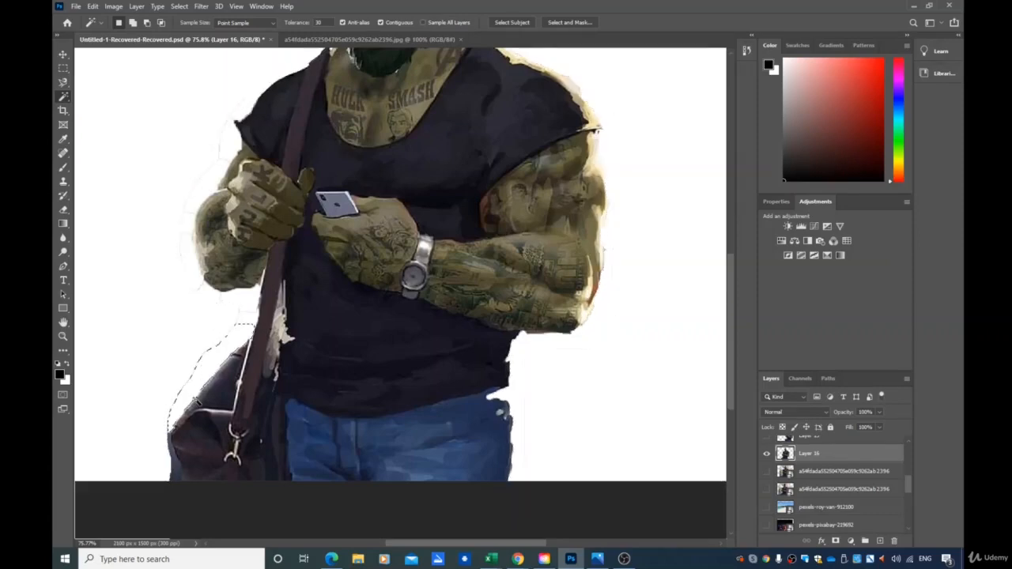
{"action": "left_click", "coordinate": [181, 476]}
Try drawing a Polygonal Lasso selection along the left edge of the figure, then deselect
{"action": "right_click", "coordinate": [65, 80]}
{"action": "left_click", "coordinate": [110, 92]}
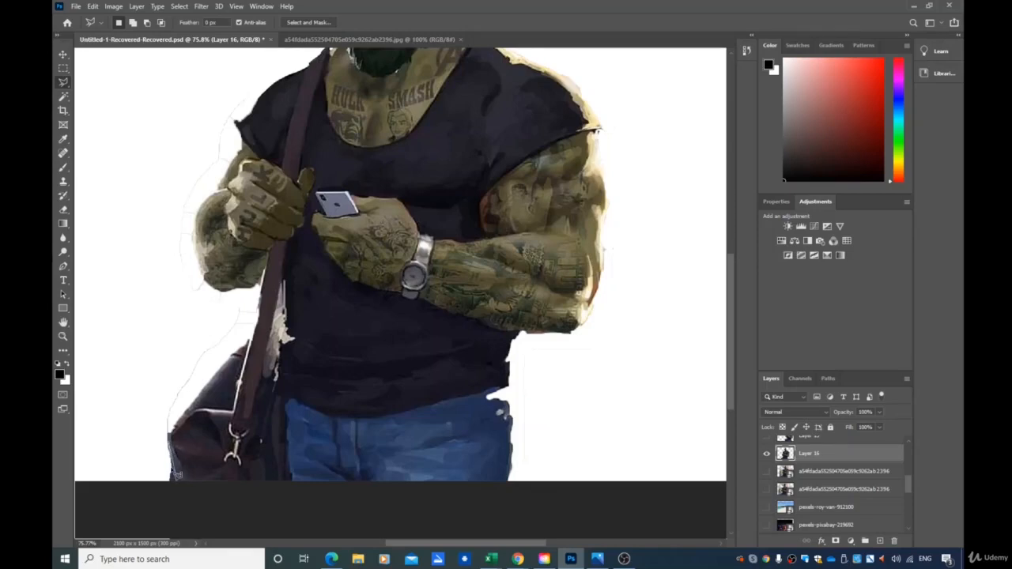
{"action": "left_click", "coordinate": [179, 473]}
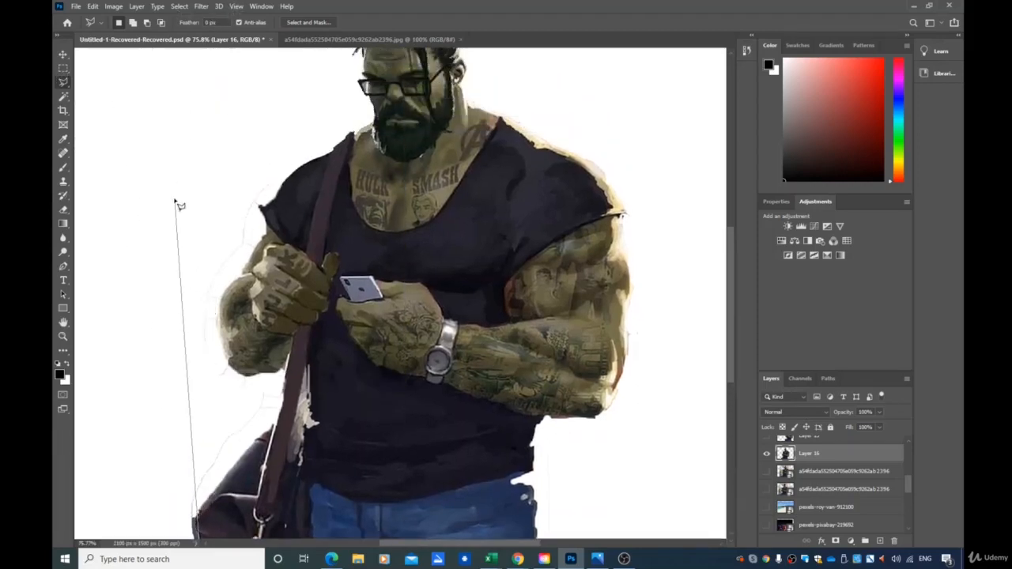
{"action": "left_click", "coordinate": [175, 200]}
{"action": "double_click", "coordinate": [181, 267]}
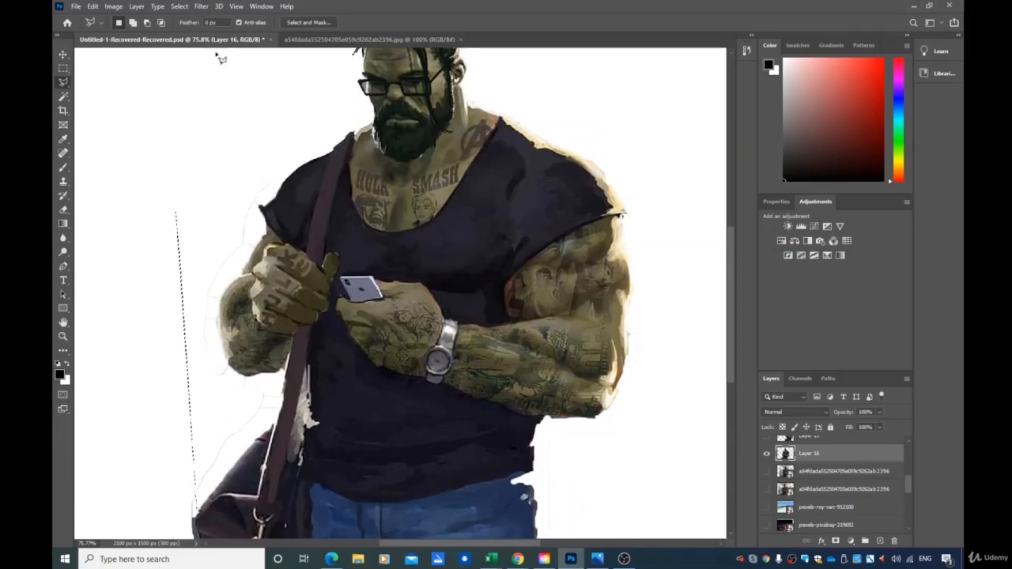
{"action": "left_click", "coordinate": [180, 6]}
{"action": "left_click", "coordinate": [193, 23]}
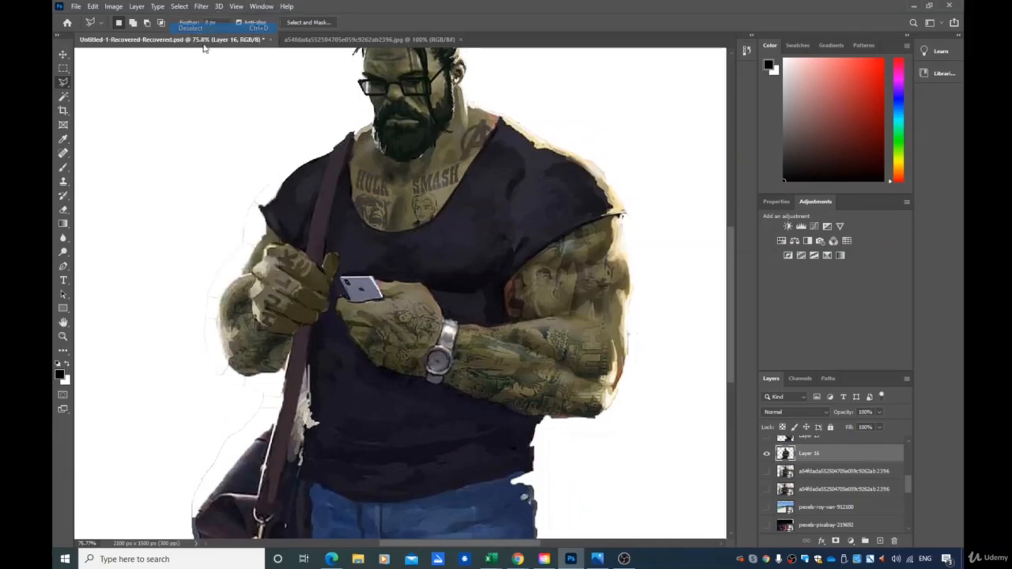
Try selecting areas of Hulk's body with the Magic Wand, then deselect
{"action": "scroll", "coordinate": [224, 307], "scroll_direction": "down", "scroll_amount": 1}
{"action": "scroll", "coordinate": [225, 309], "scroll_direction": "down", "scroll_amount": 2}
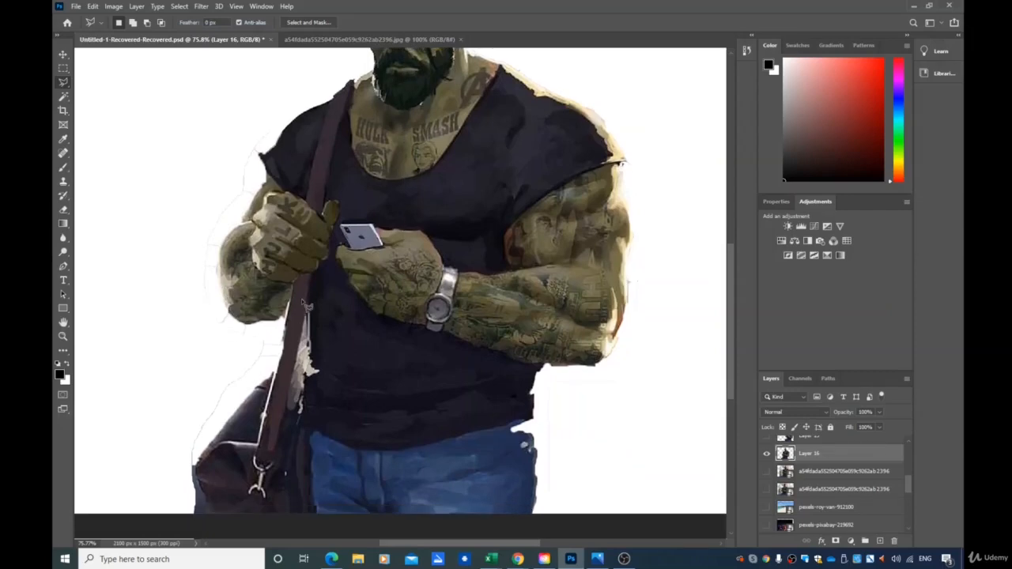
{"action": "scroll", "coordinate": [303, 304], "scroll_direction": "down", "scroll_amount": 3}
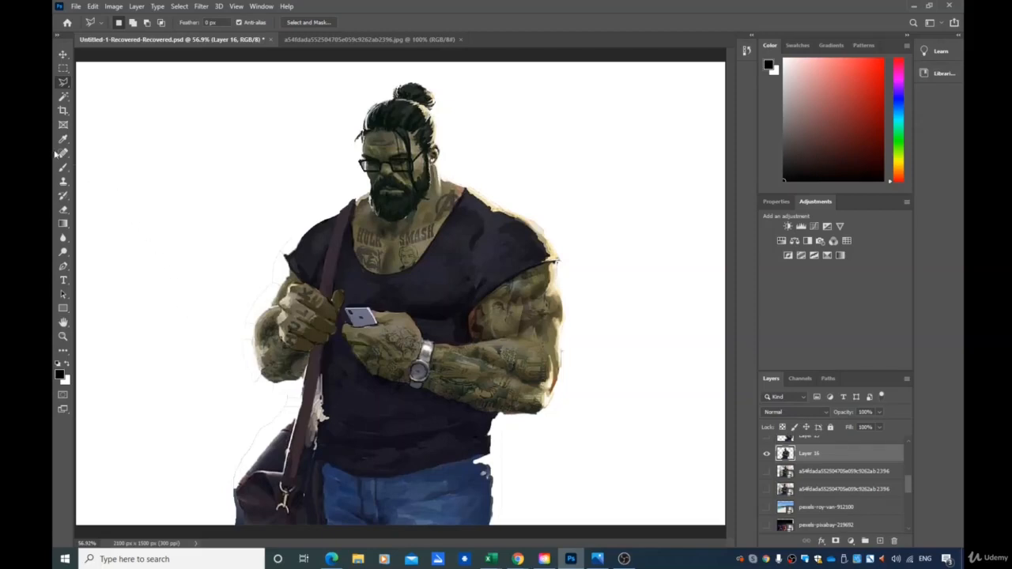
{"action": "left_click", "coordinate": [63, 96]}
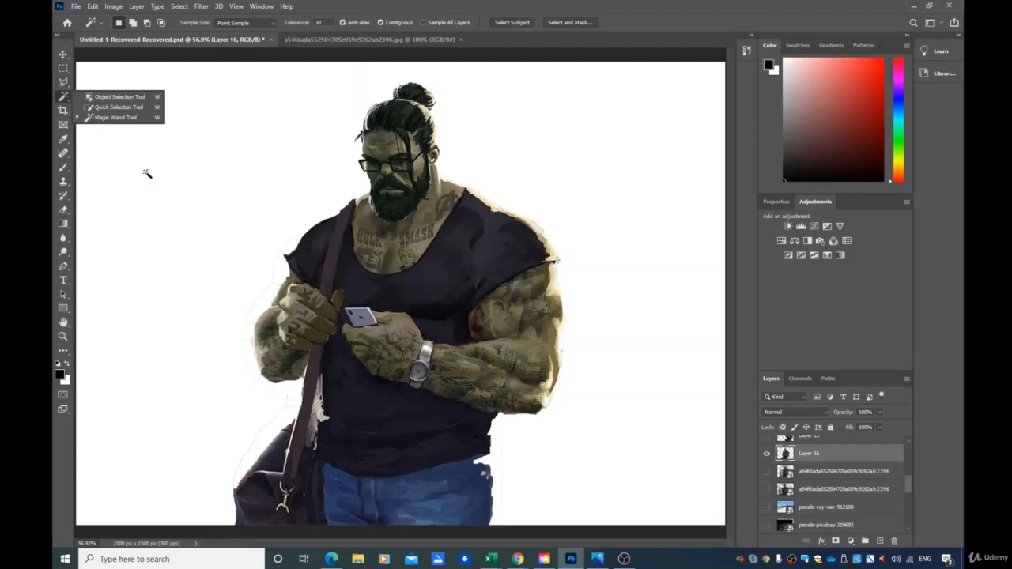
{"action": "left_click", "coordinate": [111, 117]}
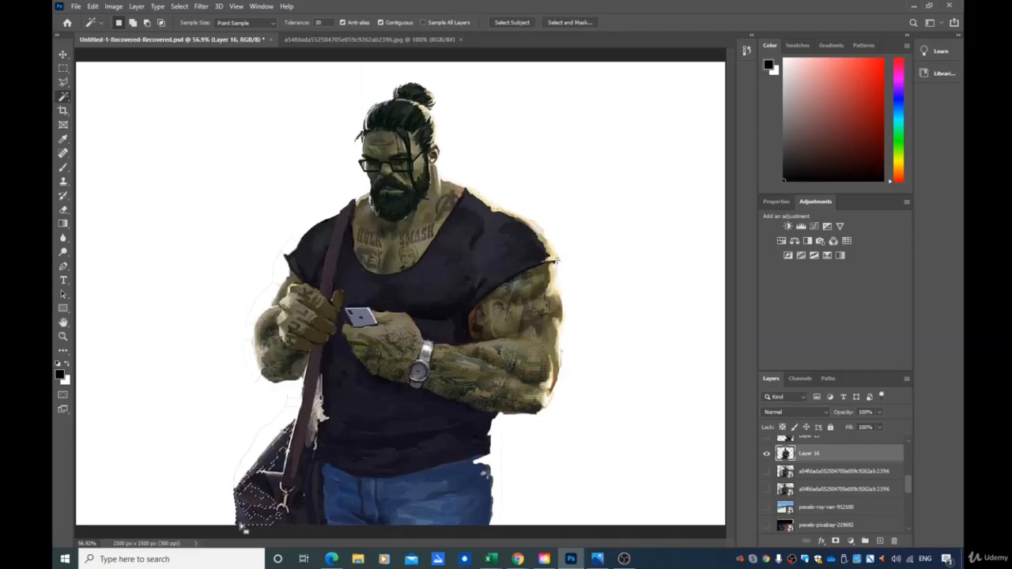
{"action": "left_click", "coordinate": [260, 491]}
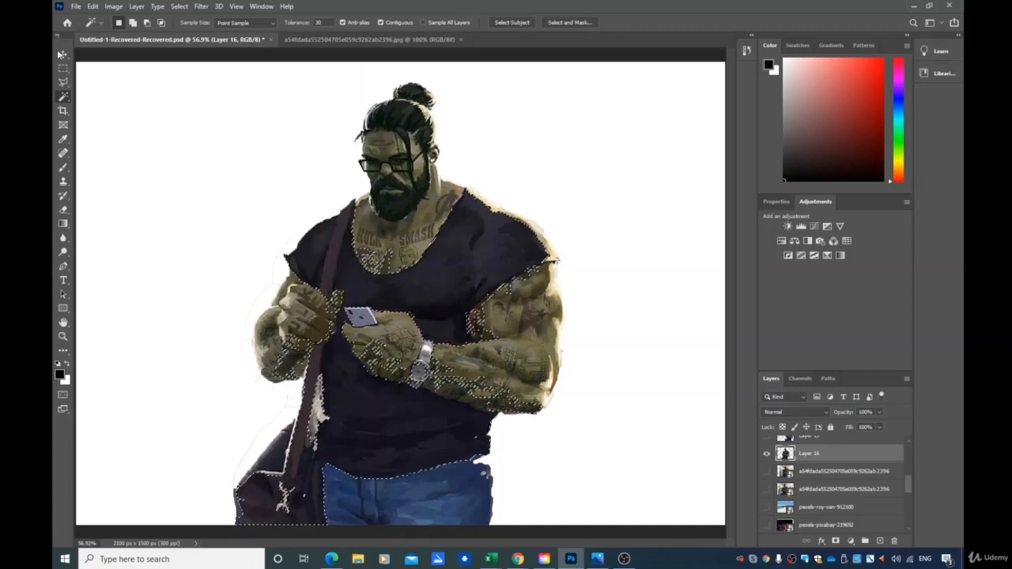
{"action": "right_click", "coordinate": [69, 87]}
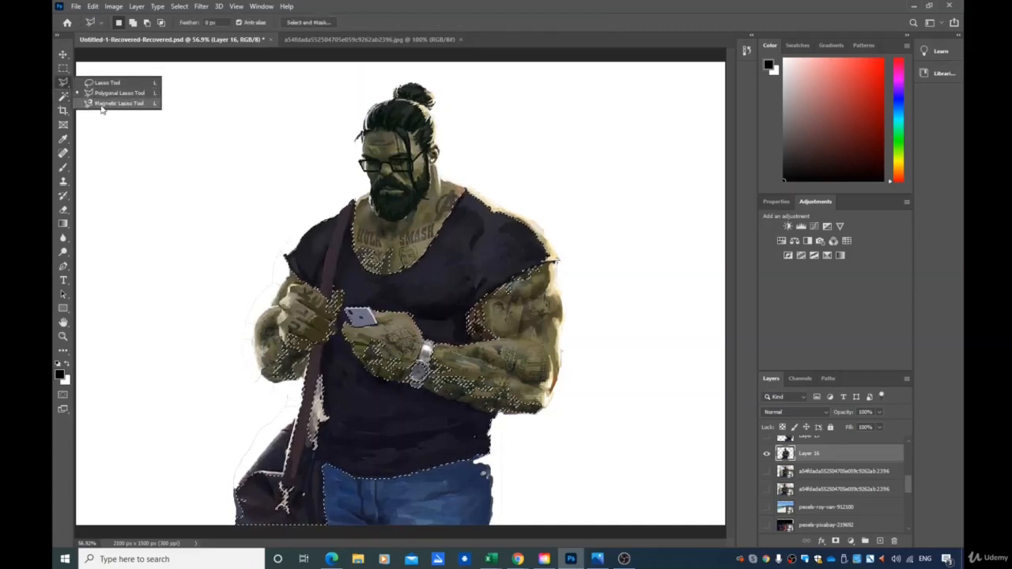
{"action": "left_click", "coordinate": [102, 103]}
{"action": "left_click", "coordinate": [180, 6]}
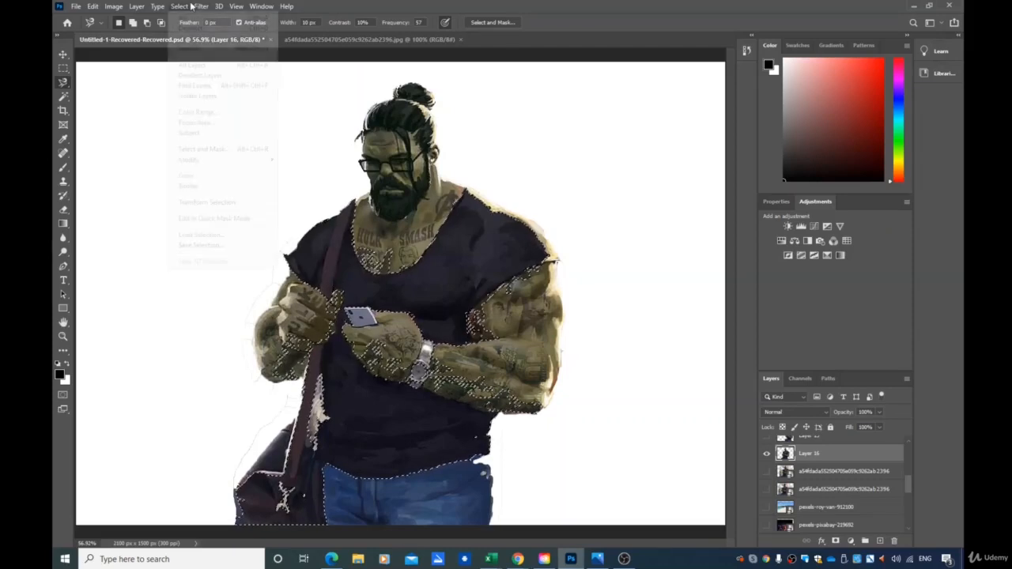
{"action": "left_click", "coordinate": [192, 49]}
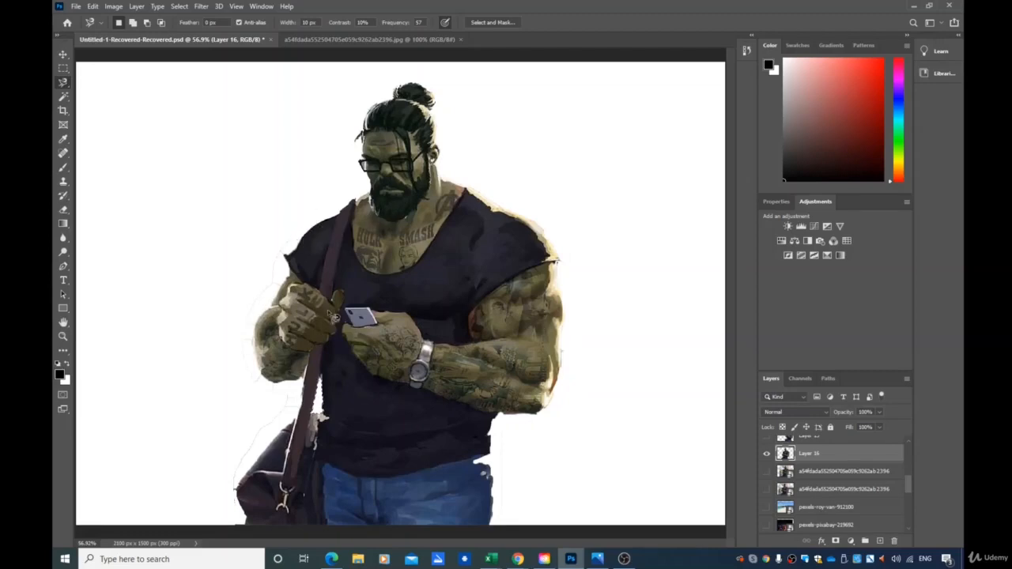
{"action": "scroll", "coordinate": [249, 249], "scroll_direction": "up", "scroll_amount": 2}
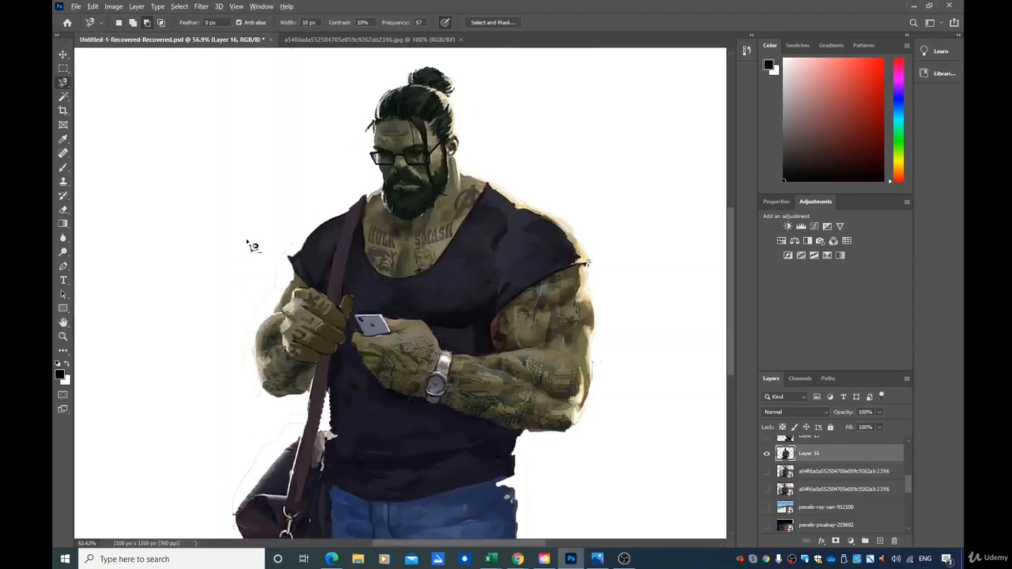
Switch to the Lasso tool and try lassoing the white fringe beside the left forearm and the bag, then deselect
{"action": "scroll", "coordinate": [311, 284], "scroll_direction": "up", "scroll_amount": 6}
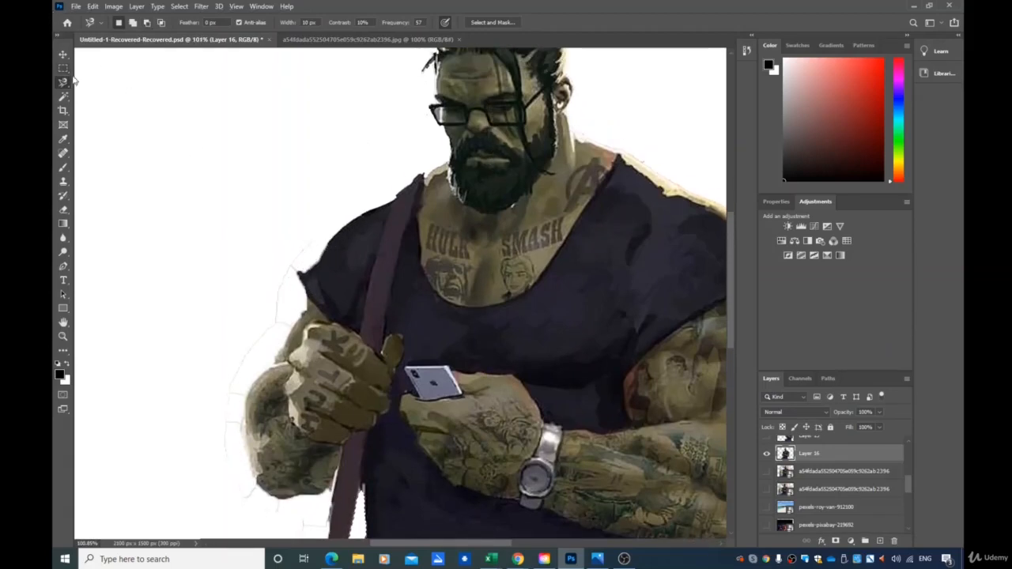
{"action": "left_click", "coordinate": [70, 103]}
{"action": "left_click", "coordinate": [66, 82]}
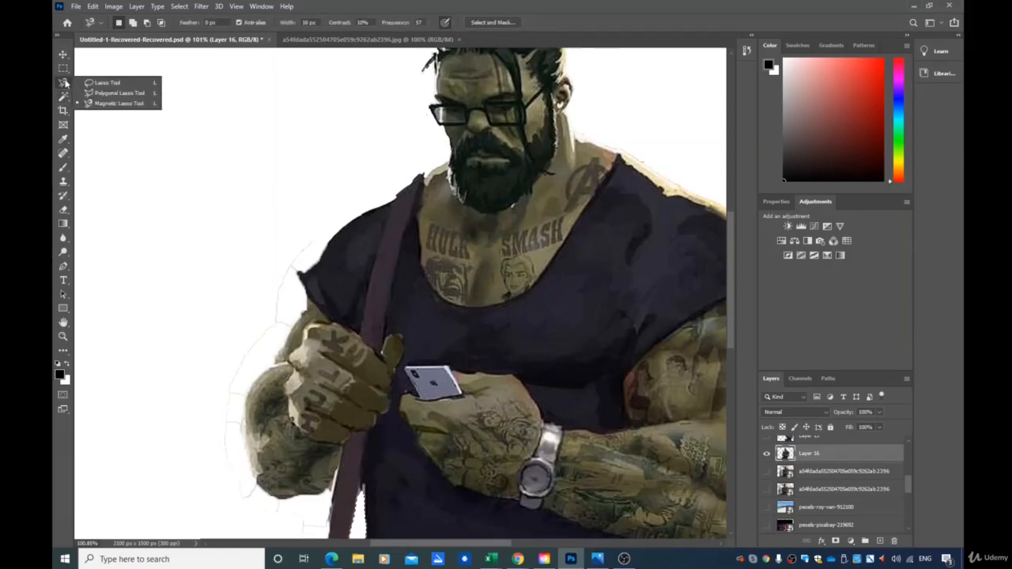
{"action": "left_click", "coordinate": [109, 81]}
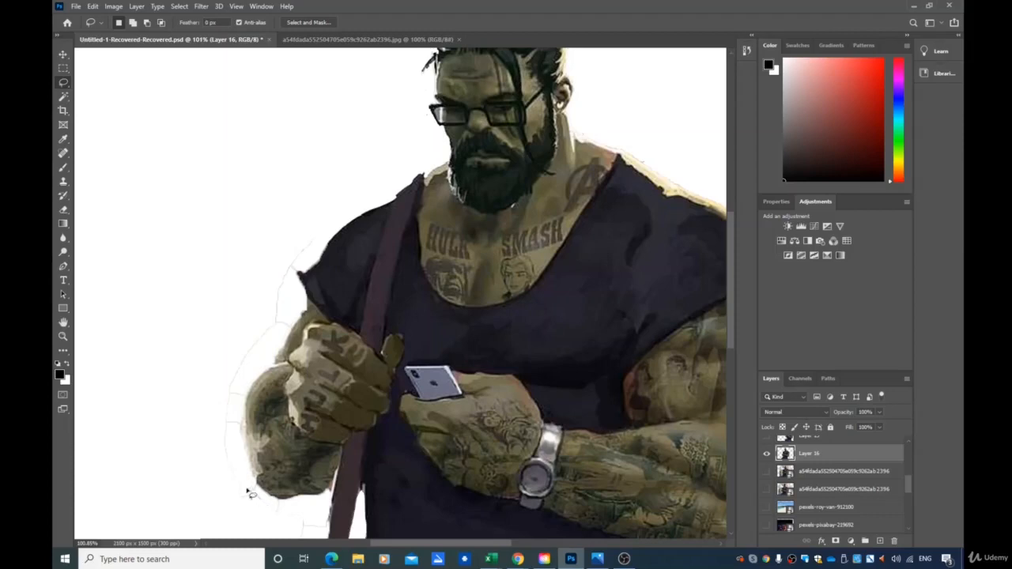
{"action": "mouse_move", "coordinate": [248, 492]}
{"action": "left_mouse_down"}
{"action": "mouse_move", "coordinate": [228, 409]}
{"action": "mouse_move", "coordinate": [322, 227]}
{"action": "mouse_move", "coordinate": [296, 231]}
{"action": "mouse_move", "coordinate": [260, 282]}
{"action": "mouse_move", "coordinate": [229, 385]}
{"action": "mouse_move", "coordinate": [215, 472]}
{"action": "mouse_move", "coordinate": [226, 517]}
{"action": "mouse_move", "coordinate": [262, 506]}
{"action": "left_mouse_up"}
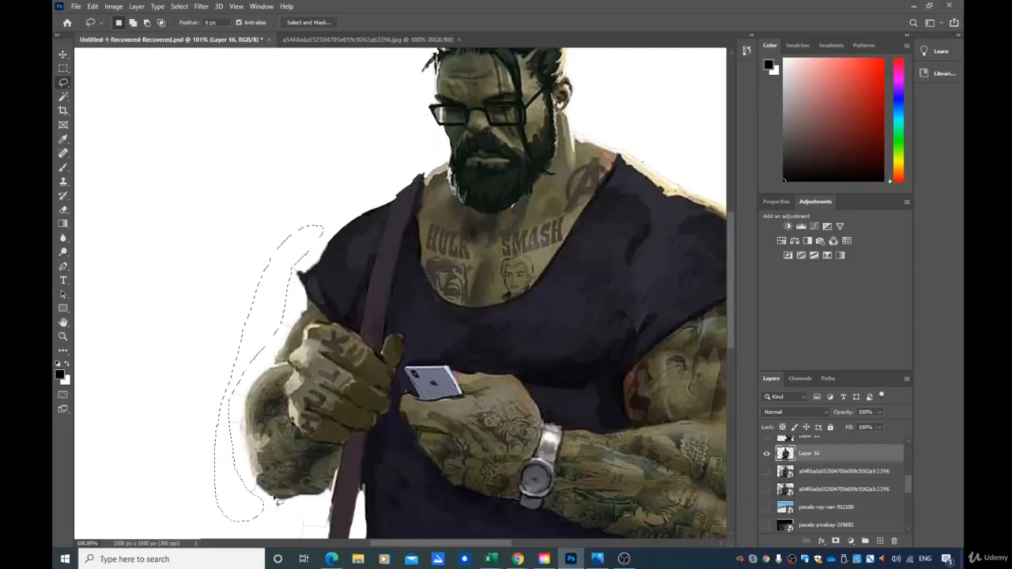
{"action": "scroll", "coordinate": [277, 500], "scroll_direction": "down", "scroll_amount": 4}
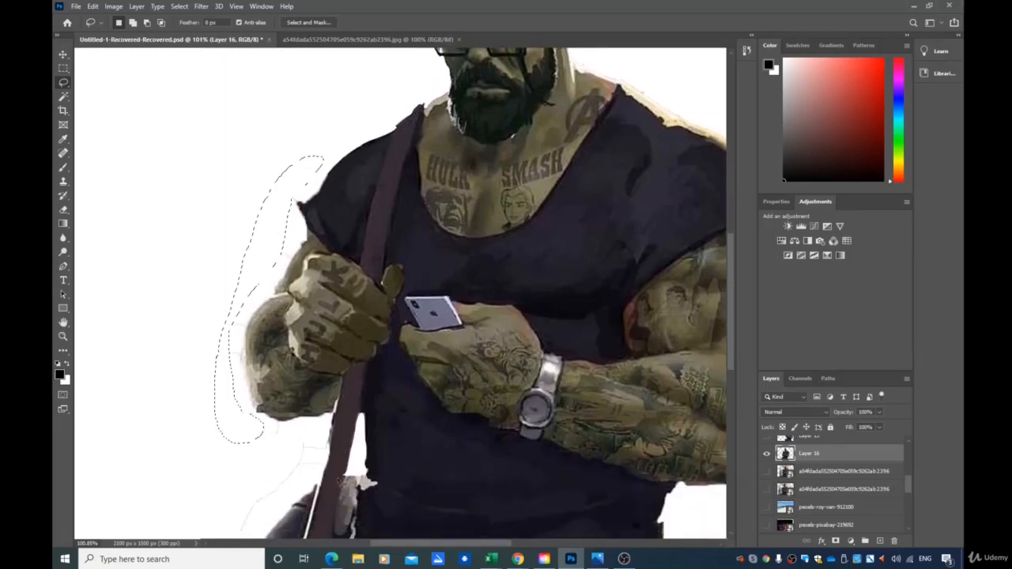
{"action": "scroll", "coordinate": [342, 481], "scroll_direction": "down", "scroll_amount": 1}
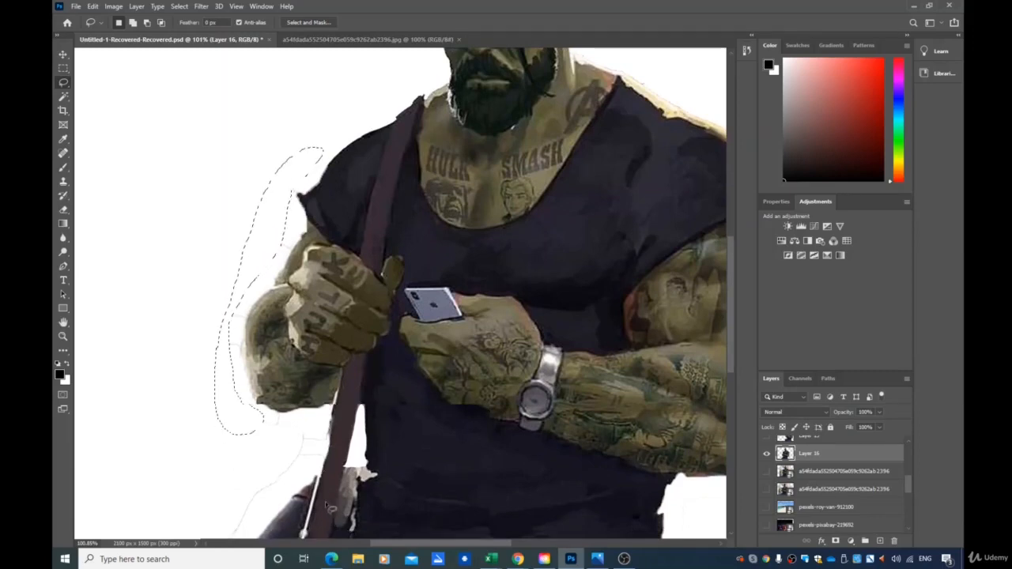
{"action": "scroll", "coordinate": [331, 509], "scroll_direction": "down", "scroll_amount": 7}
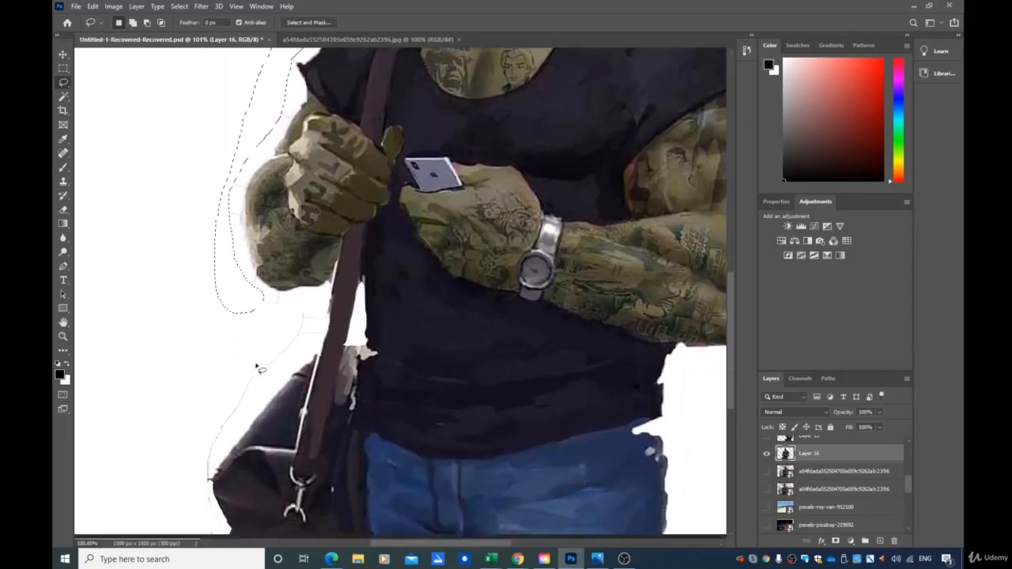
{"action": "scroll", "coordinate": [257, 368], "scroll_direction": "down", "scroll_amount": 3}
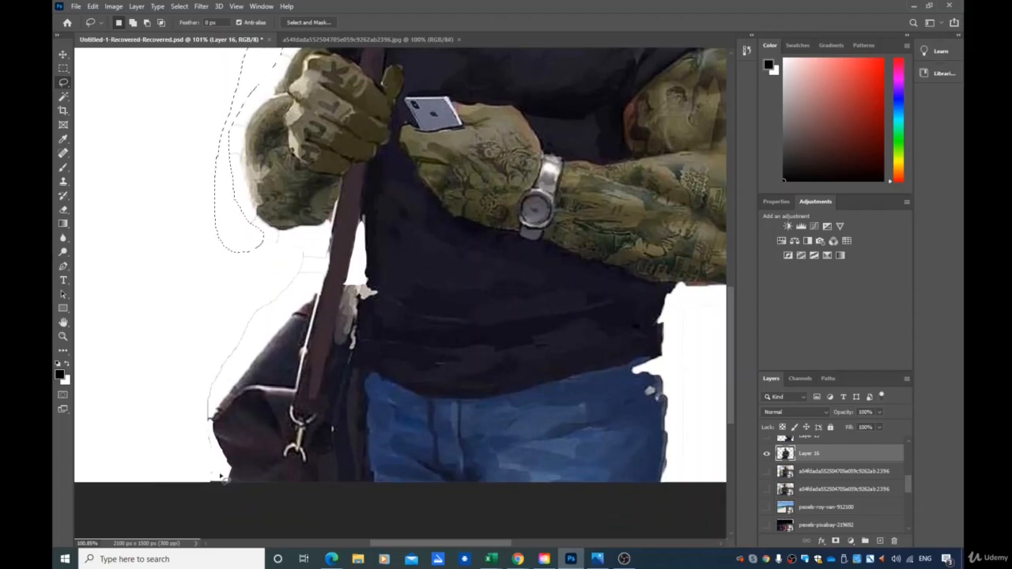
{"action": "mouse_move", "coordinate": [221, 474]}
{"action": "left_mouse_down"}
{"action": "mouse_move", "coordinate": [209, 413]}
{"action": "mouse_move", "coordinate": [314, 255]}
{"action": "mouse_move", "coordinate": [311, 242]}
{"action": "mouse_move", "coordinate": [265, 234]}
{"action": "mouse_move", "coordinate": [249, 220]}
{"action": "mouse_move", "coordinate": [233, 222]}
{"action": "mouse_move", "coordinate": [182, 403]}
{"action": "mouse_move", "coordinate": [183, 461]}
{"action": "mouse_move", "coordinate": [222, 479]}
{"action": "left_mouse_up"}
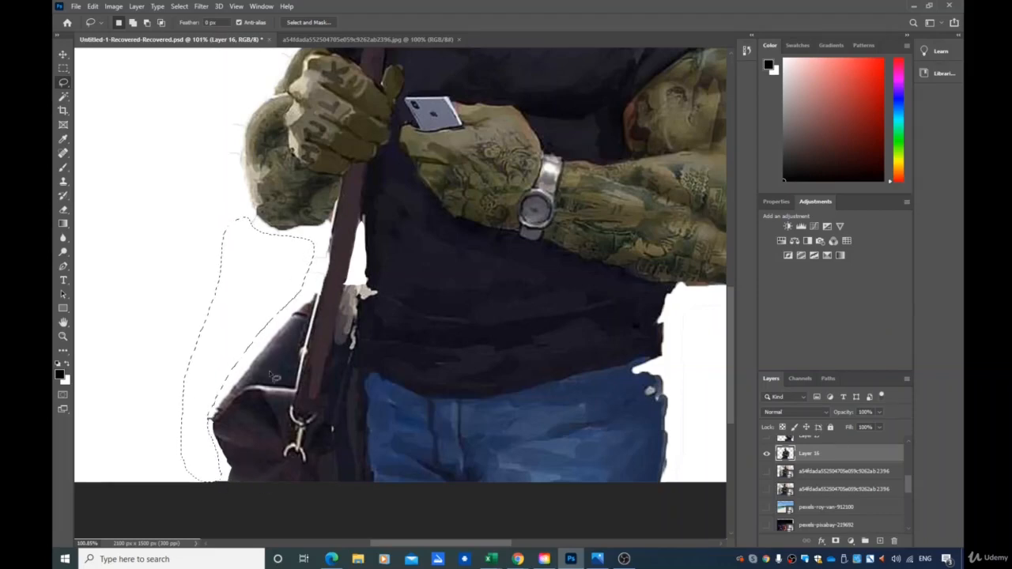
{"action": "key", "text": "ctrl+d"}
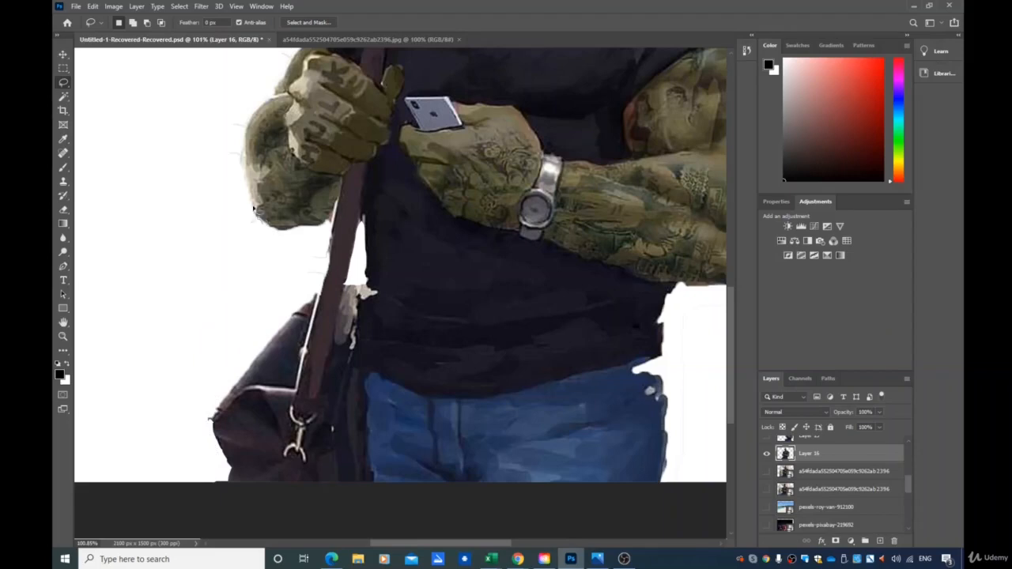
Lasso the leftover fringe beside the left forearm and delete it
{"action": "mouse_move", "coordinate": [246, 195]}
{"action": "left_mouse_down"}
{"action": "mouse_move", "coordinate": [234, 143]}
{"action": "mouse_move", "coordinate": [222, 151]}
{"action": "mouse_move", "coordinate": [222, 193]}
{"action": "mouse_move", "coordinate": [259, 220]}
{"action": "left_mouse_up"}
{"action": "key", "text": "Delete"}
Lasso the leftover fringe above the top of the head and delete it
{"action": "left_click_drag", "start_coordinate": [200, 406], "coordinate": [208, 415]}
{"action": "scroll", "coordinate": [475, 431], "scroll_direction": "up", "scroll_amount": 3}
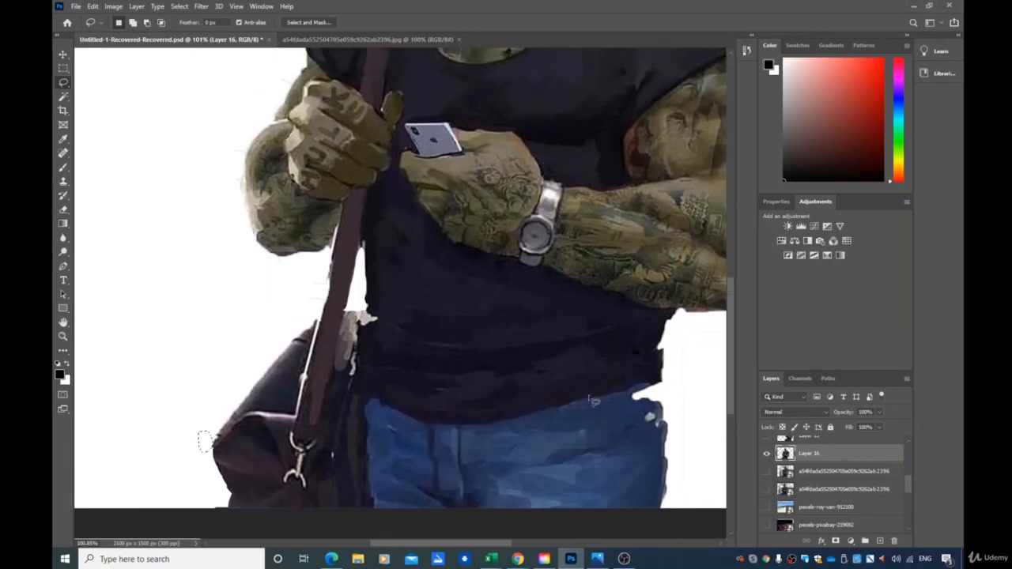
{"action": "scroll", "coordinate": [527, 422], "scroll_direction": "down", "scroll_amount": 6}
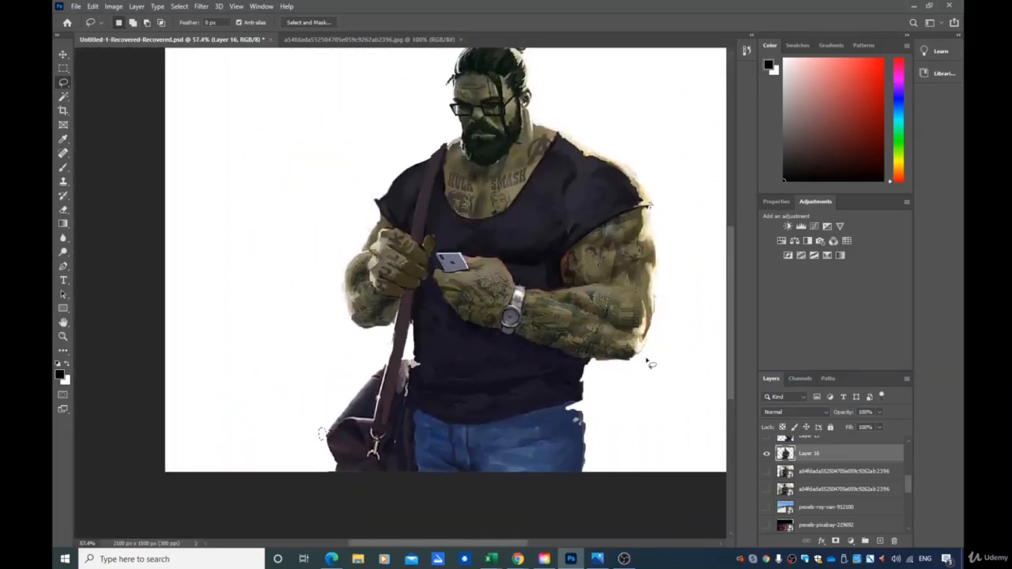
{"action": "scroll", "coordinate": [601, 380], "scroll_direction": "up", "scroll_amount": 2}
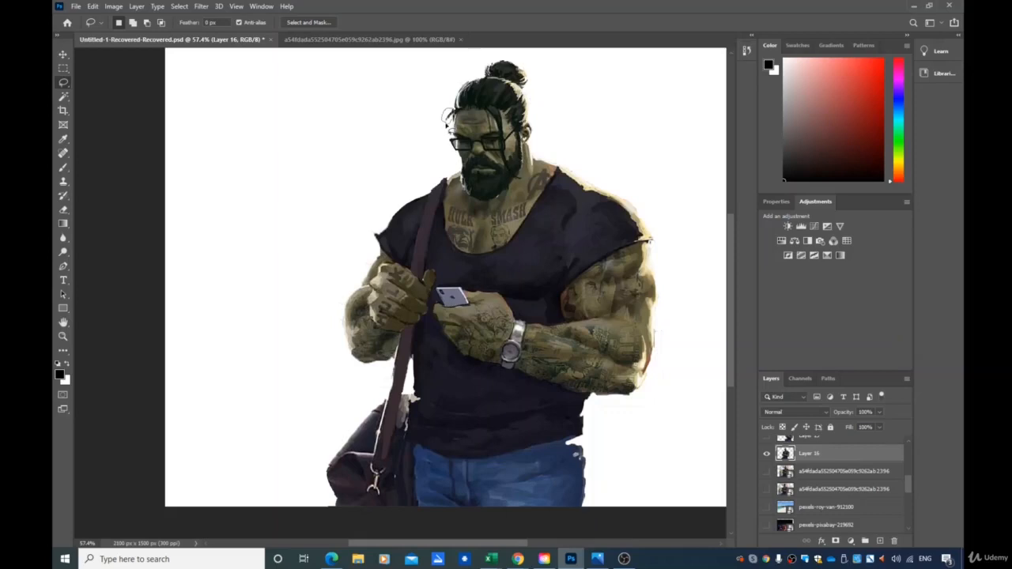
{"action": "left_click_drag", "start_coordinate": [446, 125], "coordinate": [454, 116]}
{"action": "key", "text": "Delete"}
Deselect, then turn on the night city and beach background layers beneath the Hulk layer
{"action": "left_click", "coordinate": [180, 7]}
{"action": "left_click", "coordinate": [194, 32]}
{"action": "left_click", "coordinate": [768, 526]}
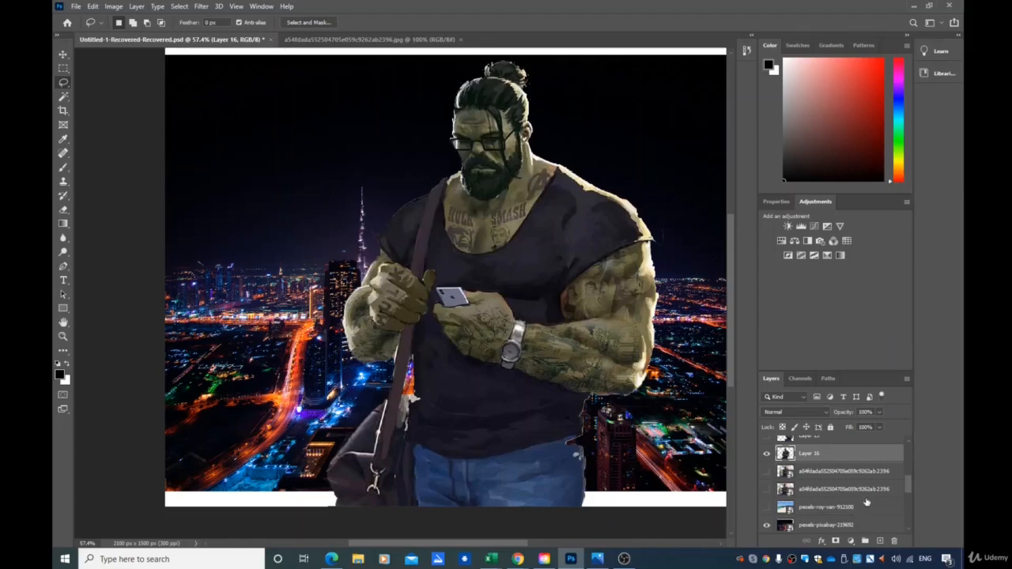
{"action": "left_click", "coordinate": [767, 508]}
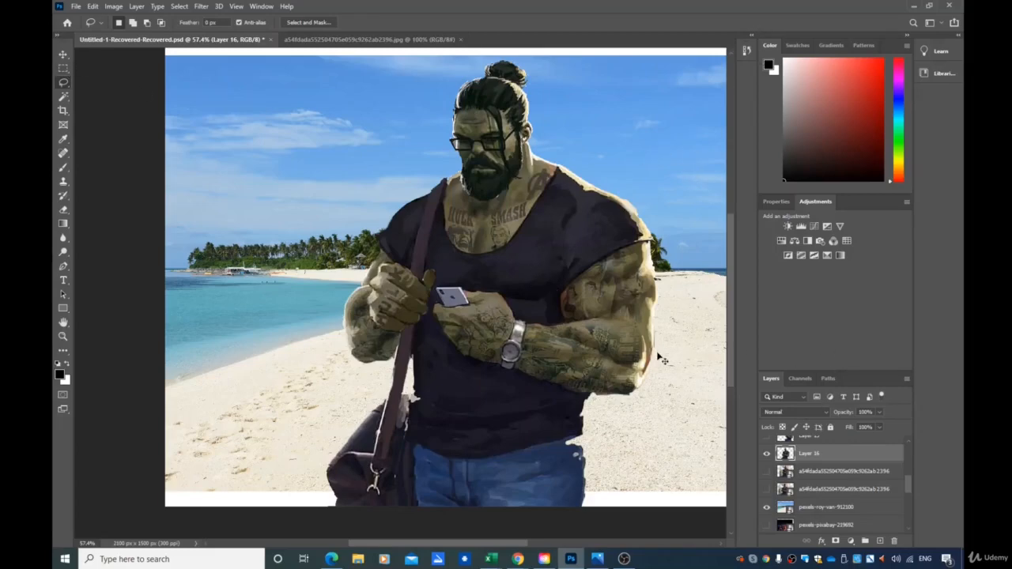
Move the Hulk figure over to the right side of the beach scene
{"action": "key", "text": "ctrl+0"}
{"action": "key", "text": "v"}
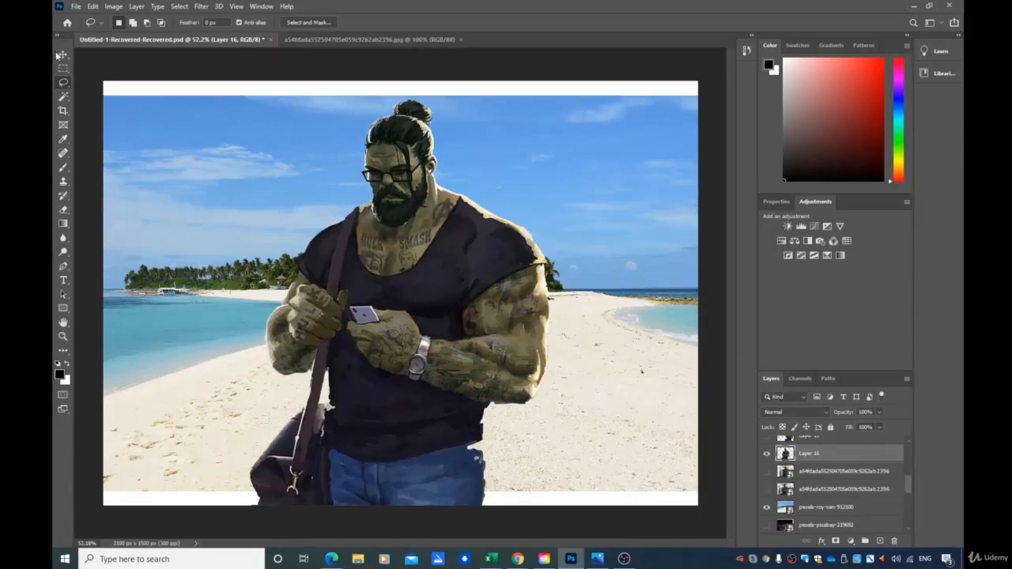
{"action": "left_click_drag", "start_coordinate": [456, 316], "coordinate": [543, 287]}
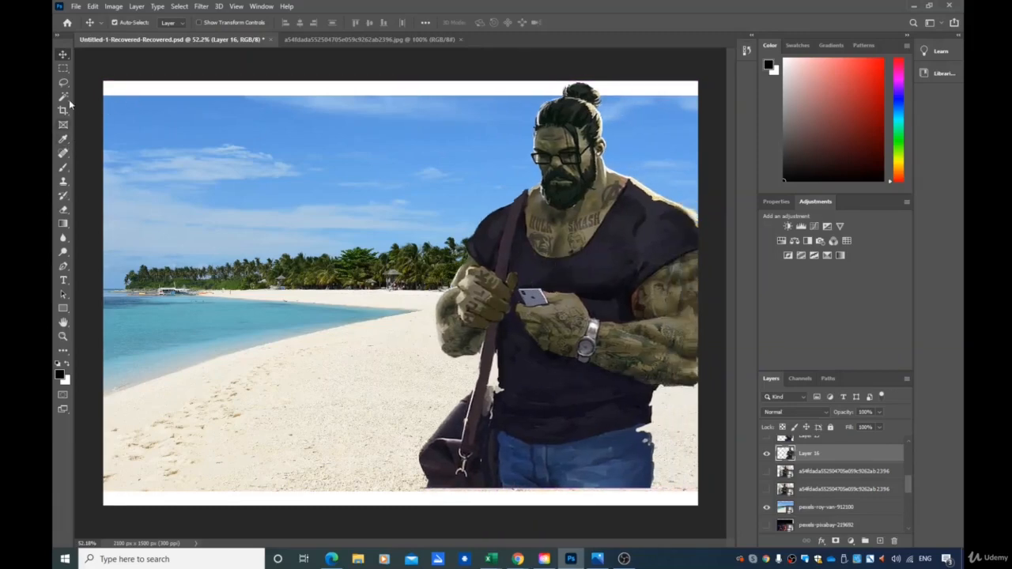
Scale the Hulk down to about 85% with Free Transform and confirm
{"action": "key", "text": "ctrl+t"}
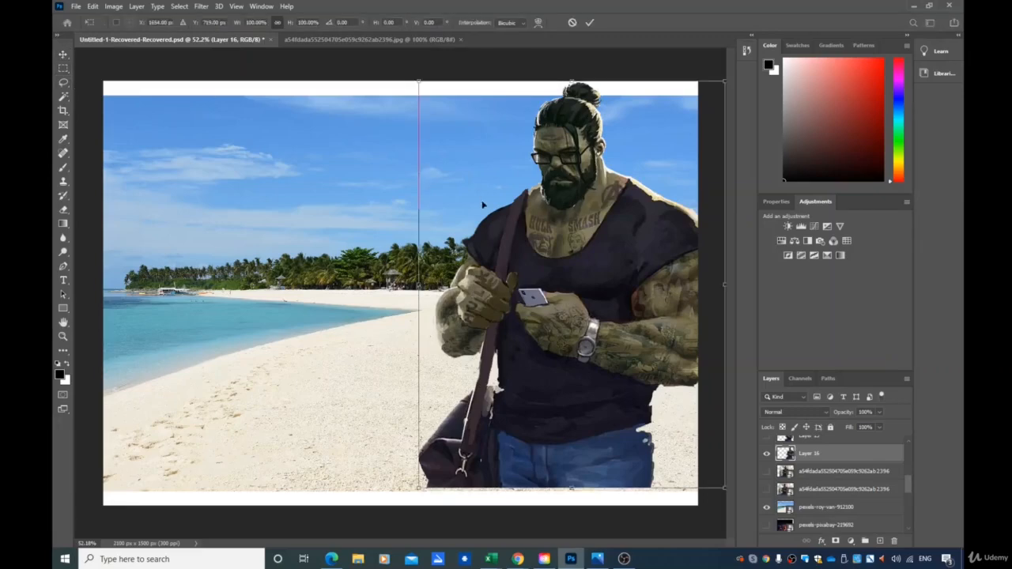
{"action": "left_click_drag", "start_coordinate": [419, 84], "coordinate": [458, 148]}
{"action": "left_click_drag", "start_coordinate": [669, 321], "coordinate": [651, 319]}
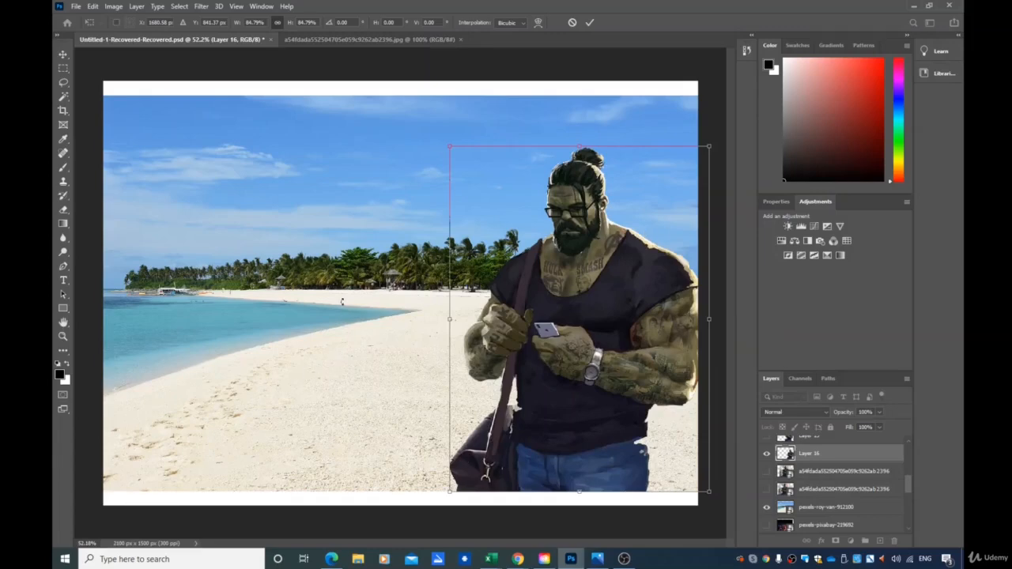
{"action": "scroll", "coordinate": [862, 506], "scroll_direction": "down", "scroll_amount": 5}
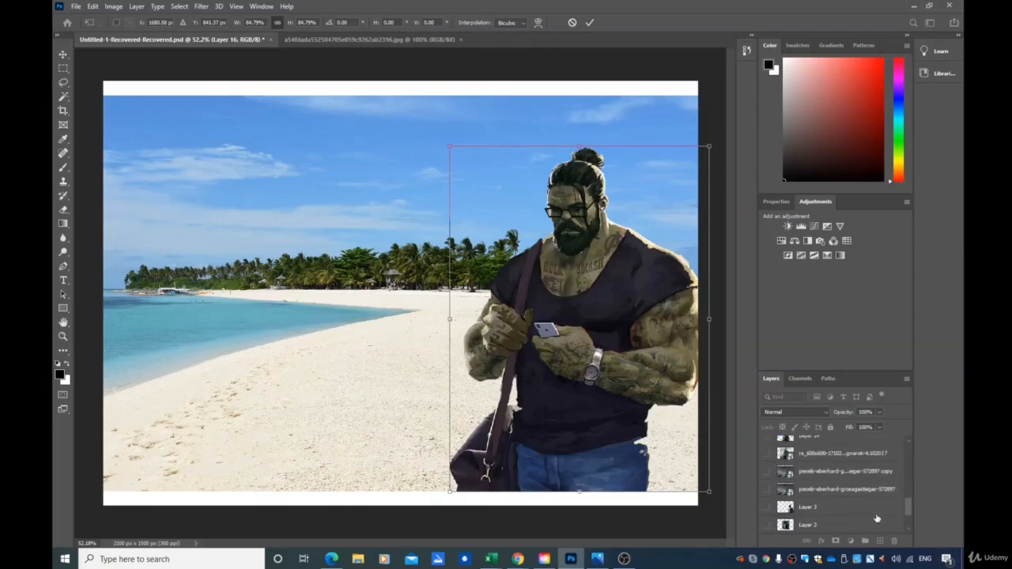
{"action": "scroll", "coordinate": [862, 522], "scroll_direction": "up", "scroll_amount": 5}
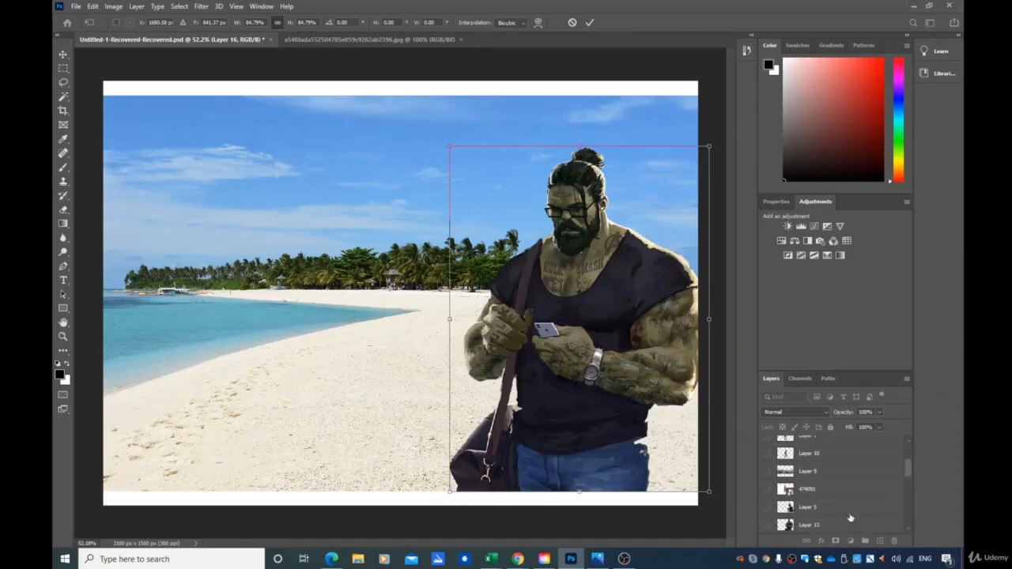
{"action": "key", "text": "Return"}
Show the Iron Man layer and move Iron Man up and to the left over the beach
{"action": "left_click", "coordinate": [766, 488]}
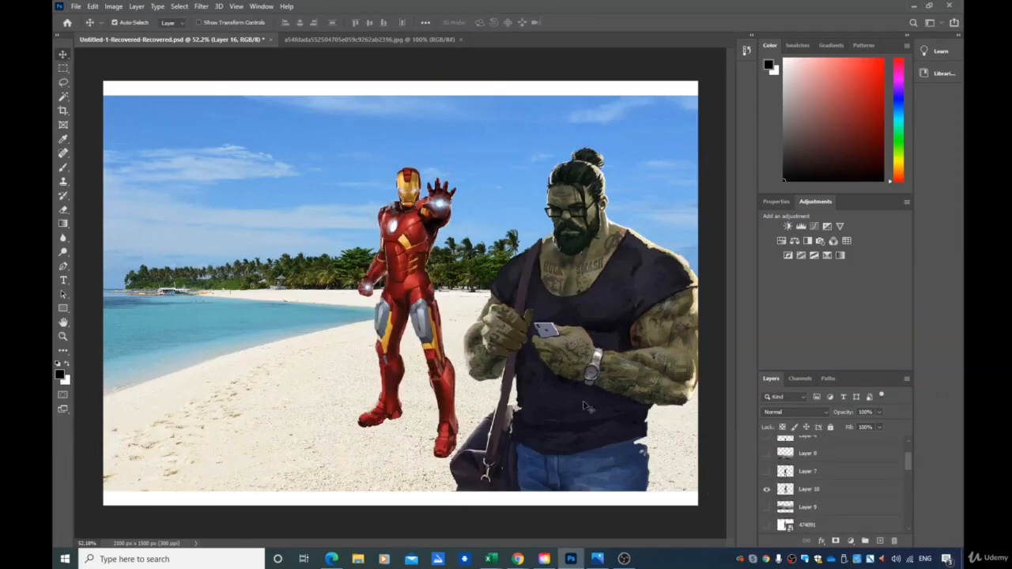
{"action": "left_click_drag", "start_coordinate": [398, 305], "coordinate": [351, 257]}
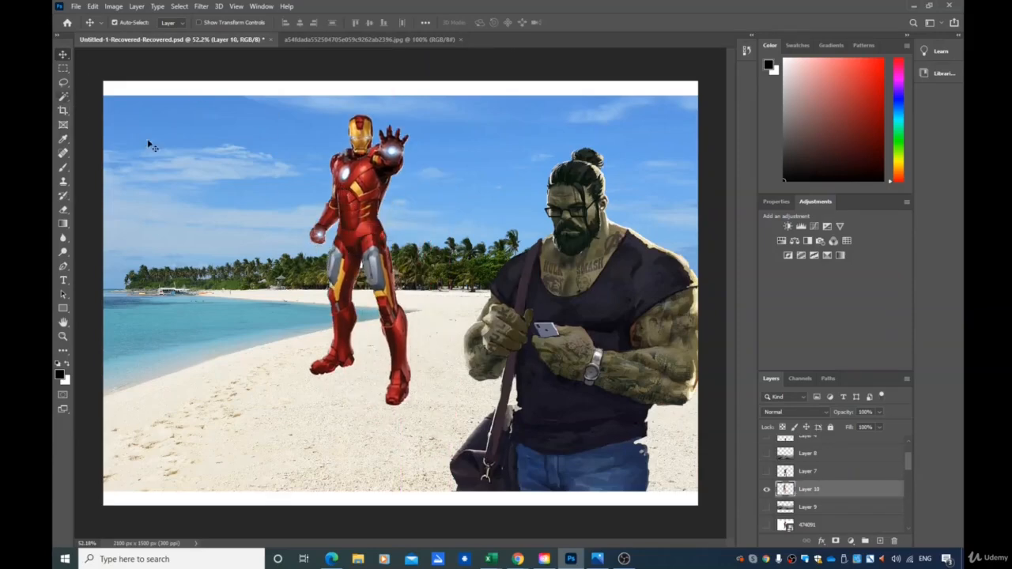
Shrink Iron Man with Free Transform to about 6% so he stands far away on the beach
{"action": "key", "text": "ctrl+t"}
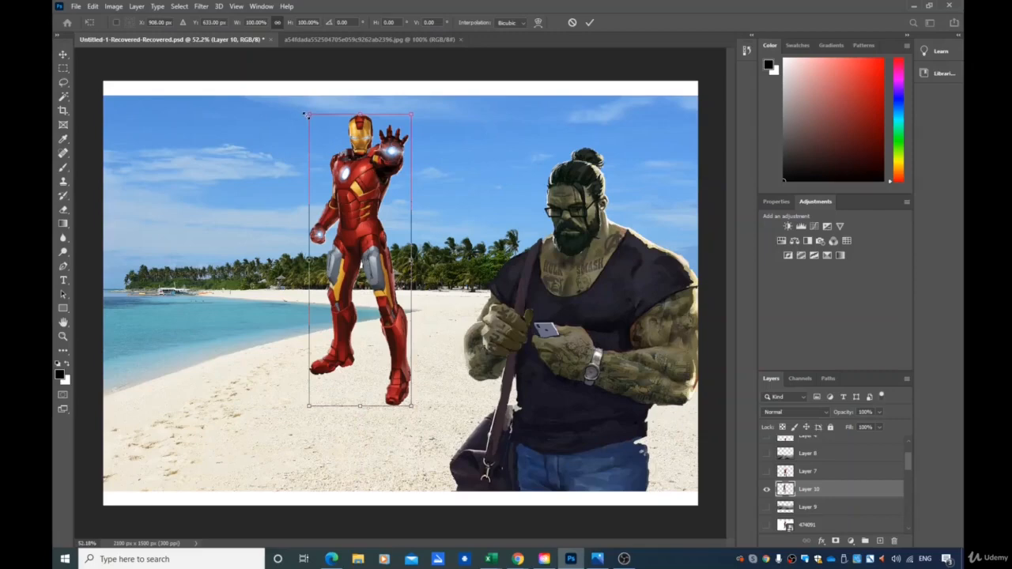
{"action": "left_click_drag", "start_coordinate": [306, 115], "coordinate": [361, 273]}
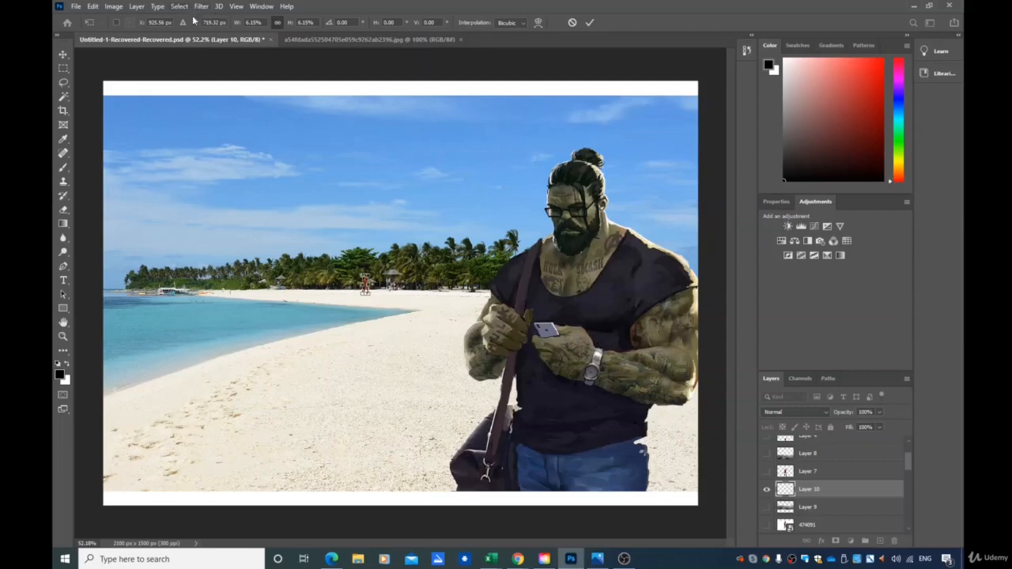
{"action": "key", "text": "Return"}
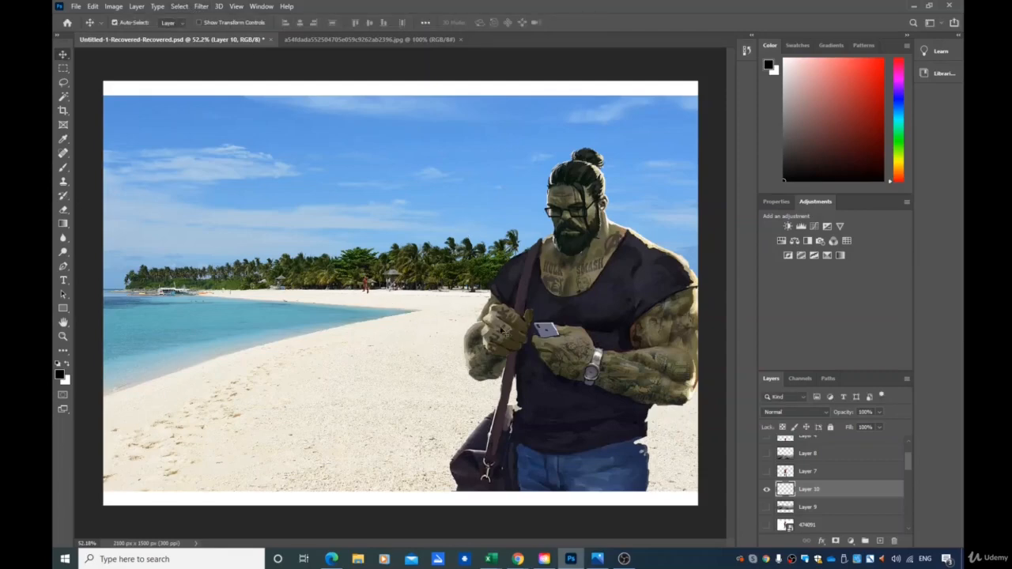